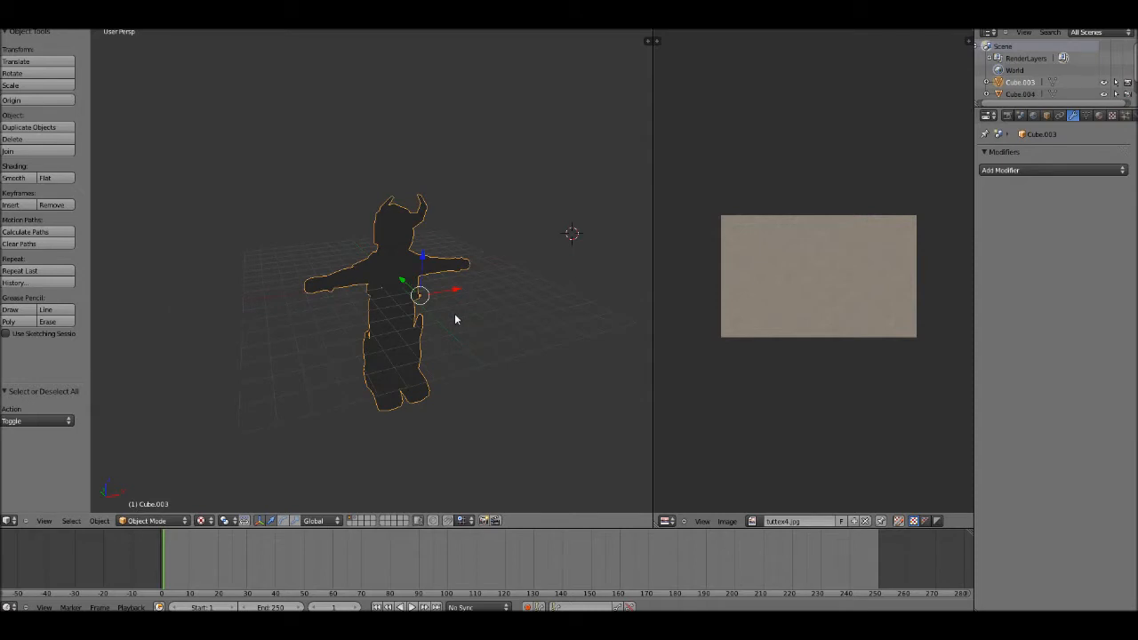
- Examine the character's torso and legs from several angles in object and edit mode
scroll(455, 318, "up", 5)
scroll(455, 319, "down", 5)
middle_click_drag(413, 351, 409, 336)
scroll(394, 317, "up", 5)
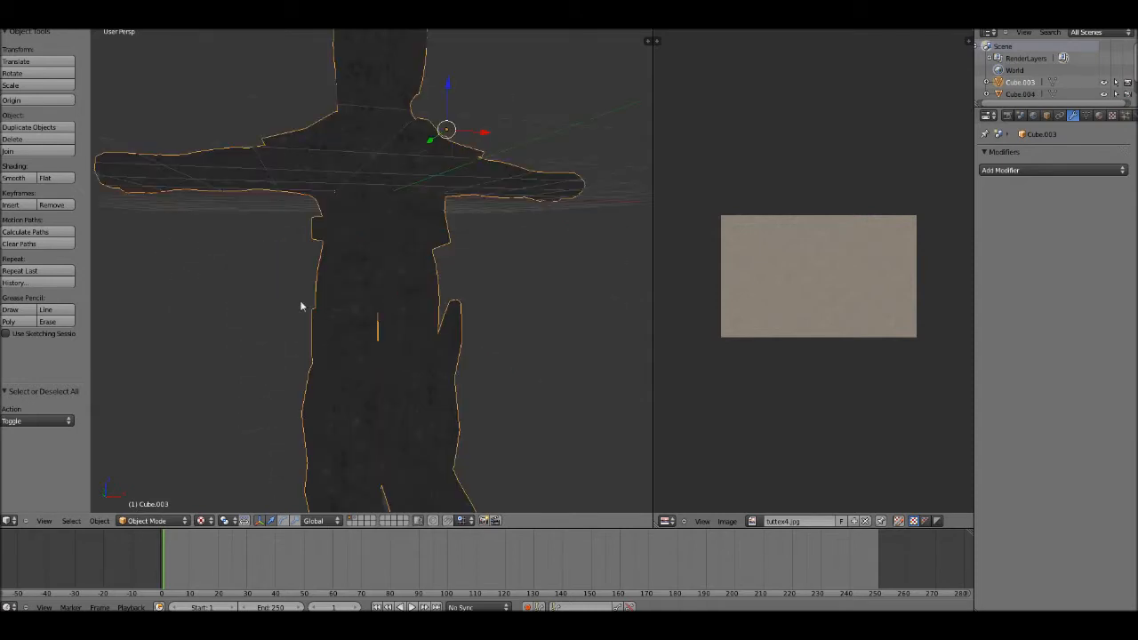
scroll(355, 322, "up", 1)
middle_click_drag(378, 338, 435, 306)
key("Tab")
key("Tab")
middle_click_drag(459, 408, 201, 318)
scroll(427, 344, "up", 2)
scroll(201, 318, "down", 4)
scroll(201, 318, "down", 1)
key("Tab")
middle_click_drag(246, 275, 411, 474)
key("Tab")
key("Tab")
- Select the narrow face on the inner lower leg in face select mode and examine the surrounding geometry
key("a")
left_click(359, 523)
right_click(436, 315)
middle_click_drag(522, 310, 353, 257)
scroll(353, 258, "down", 4)
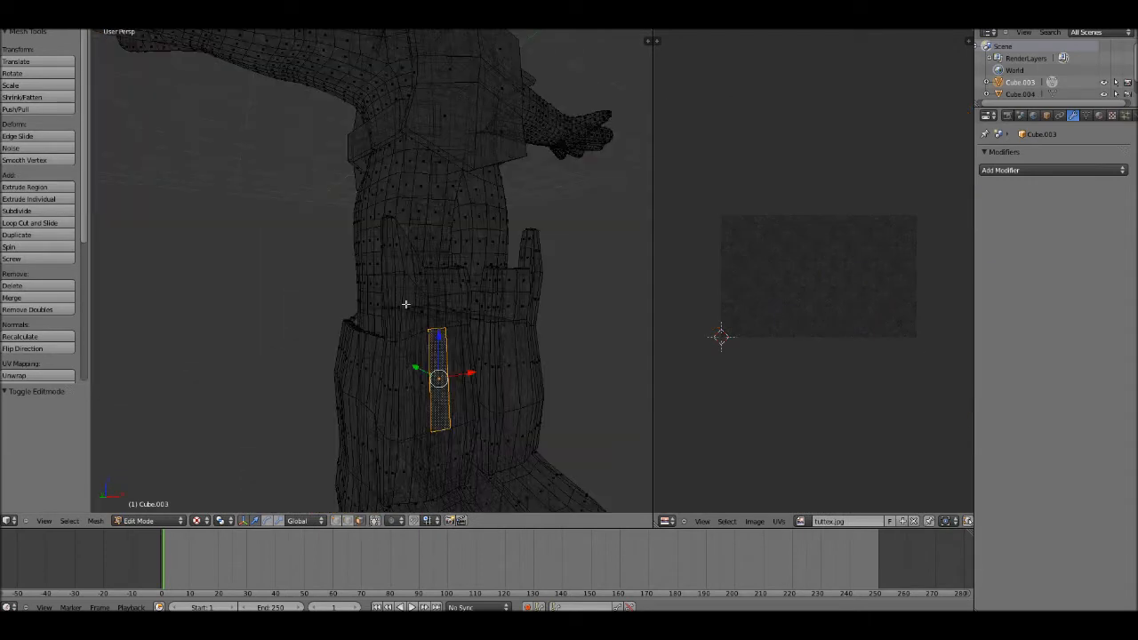
middle_click_drag(477, 367, 398, 424)
key("Tab")
key("Tab")
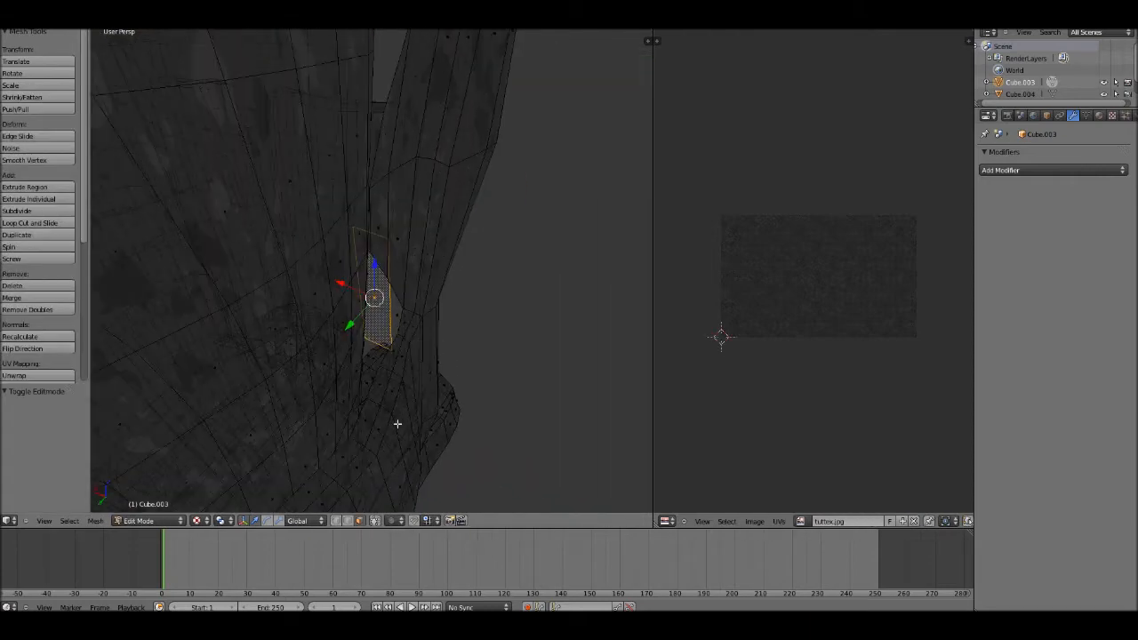
scroll(397, 258, "down", 5)
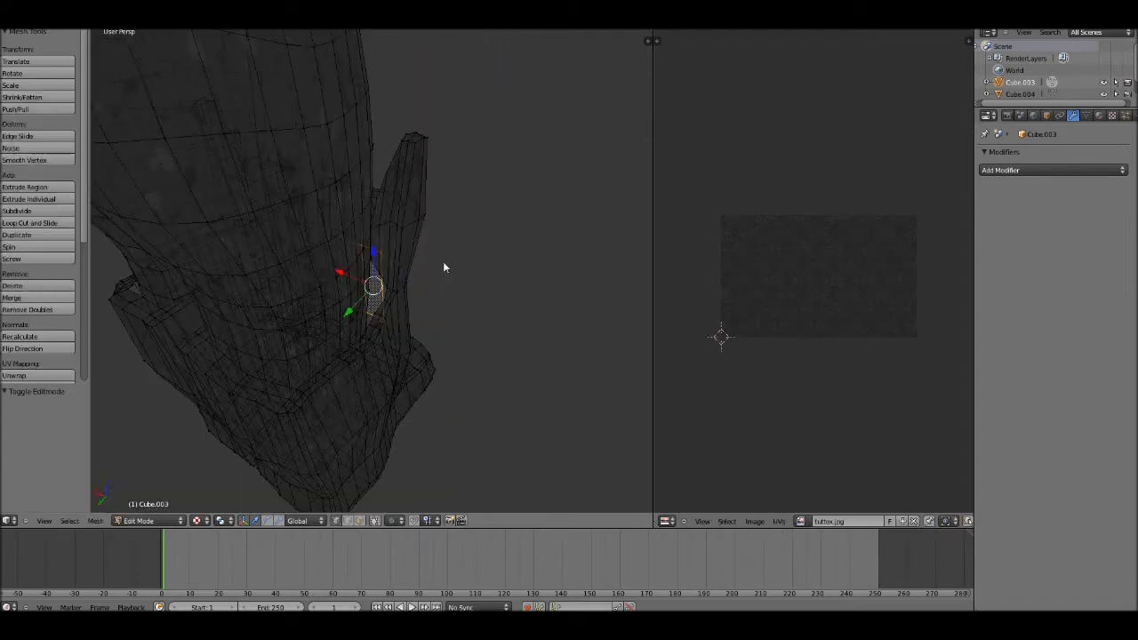
middle_click_drag(443, 262, 244, 251)
scroll(447, 279, "up", 3)
scroll(244, 252, "up", 1)
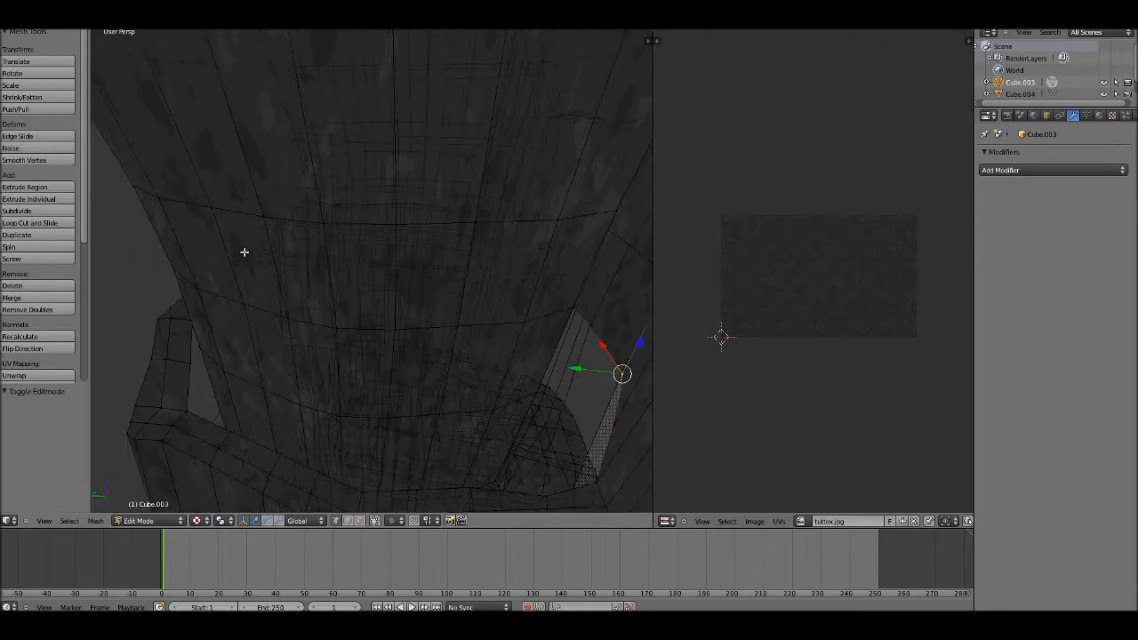
middle_click_drag(463, 376, 423, 368)
key("Tab")
key("Tab")
right_click(418, 367, "shift")
right_click(409, 388, "shift")
middle_click_drag(333, 324, 404, 361)
right_click(427, 370, "shift")
right_click(414, 367, "shift")
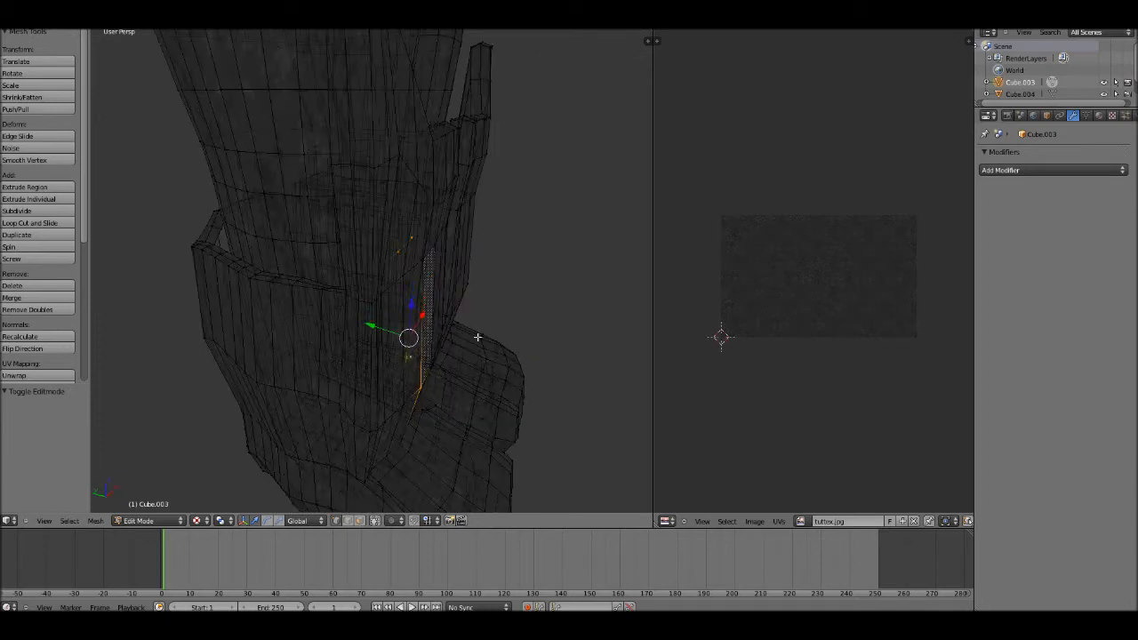
middle_click_drag(476, 339, 377, 343)
- Try to fill the gap on the inner lower leg with a face, and undo it
key("a")
right_click(391, 401)
right_click(429, 383, "shift")
middle_click_drag(284, 309, 590, 353)
scroll(589, 353, "up", 3)
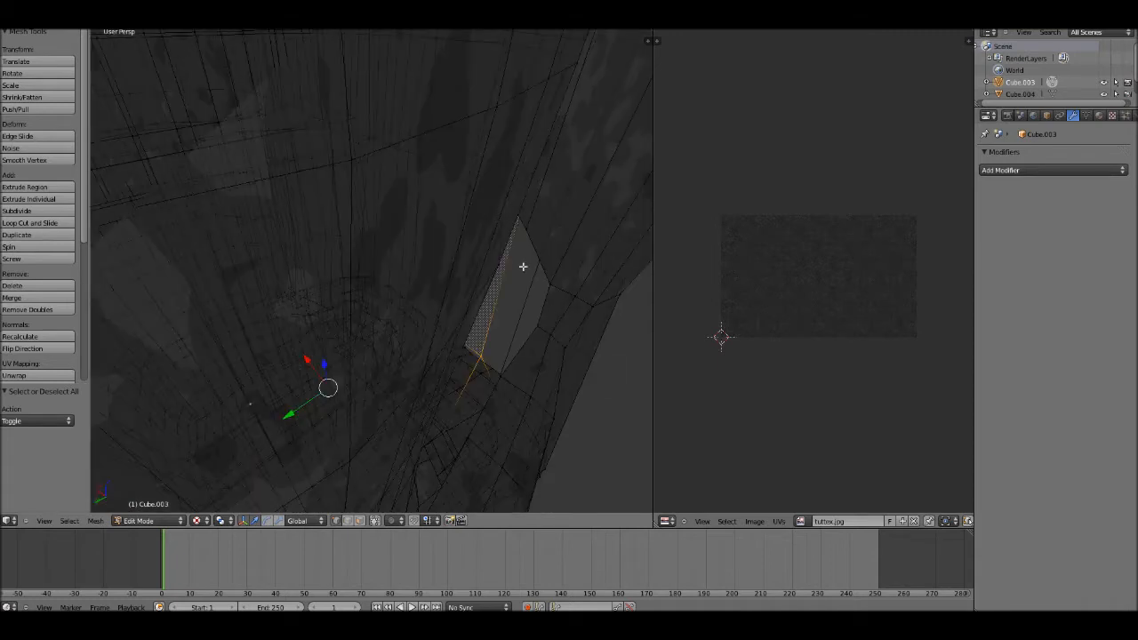
middle_click_drag(524, 267, 500, 261)
right_click(503, 196, "shift")
middle_click_drag(511, 196, 466, 177)
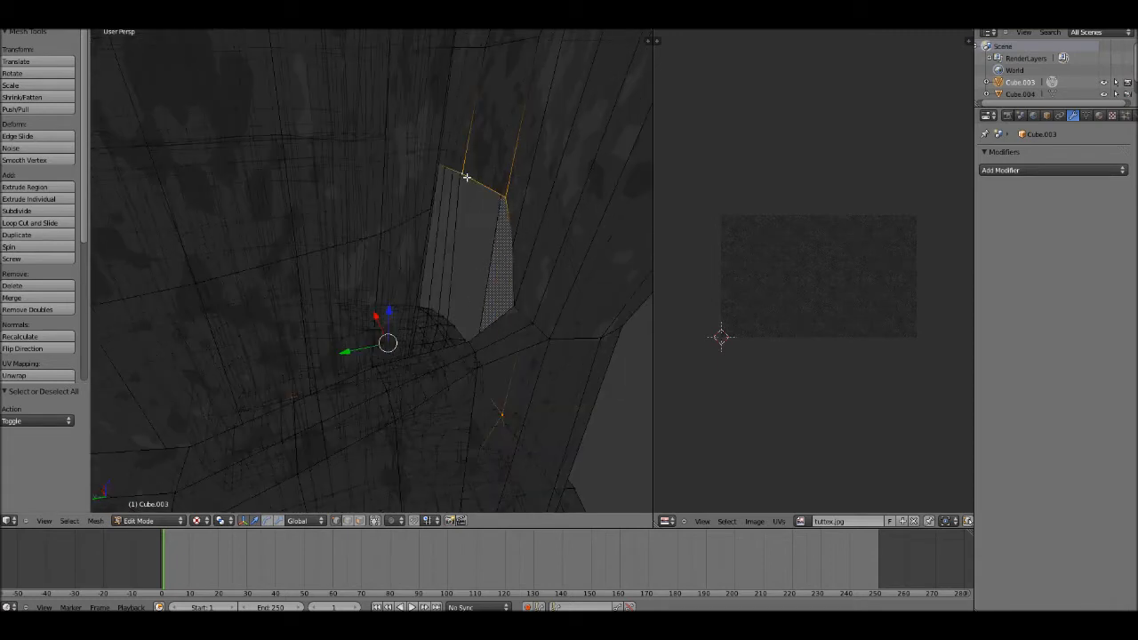
key("f")
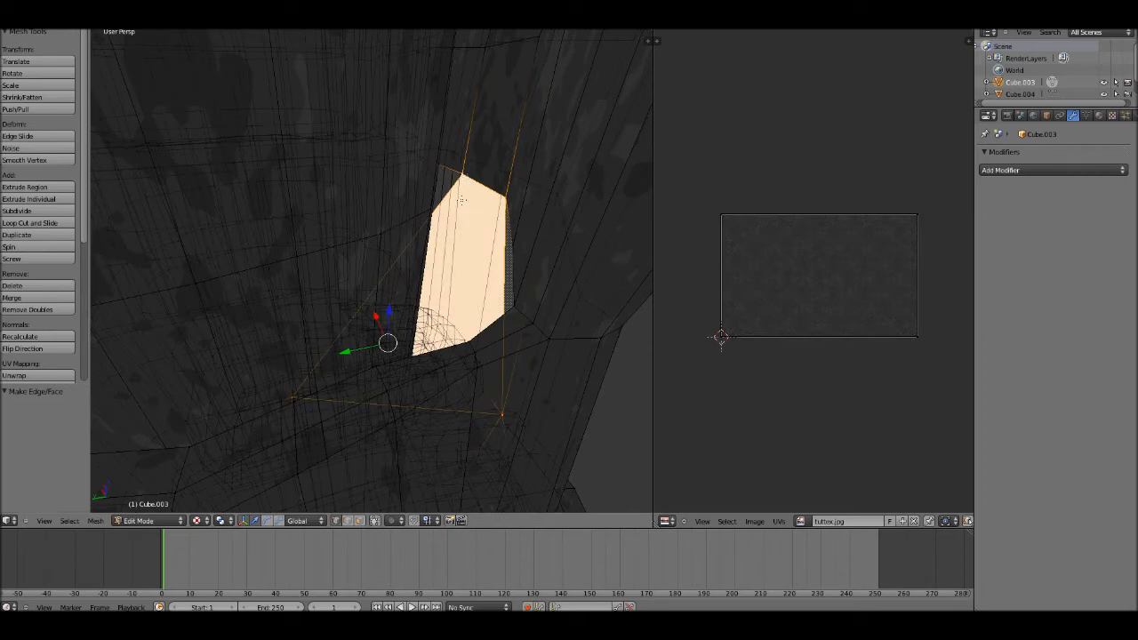
key("ctrl+z")
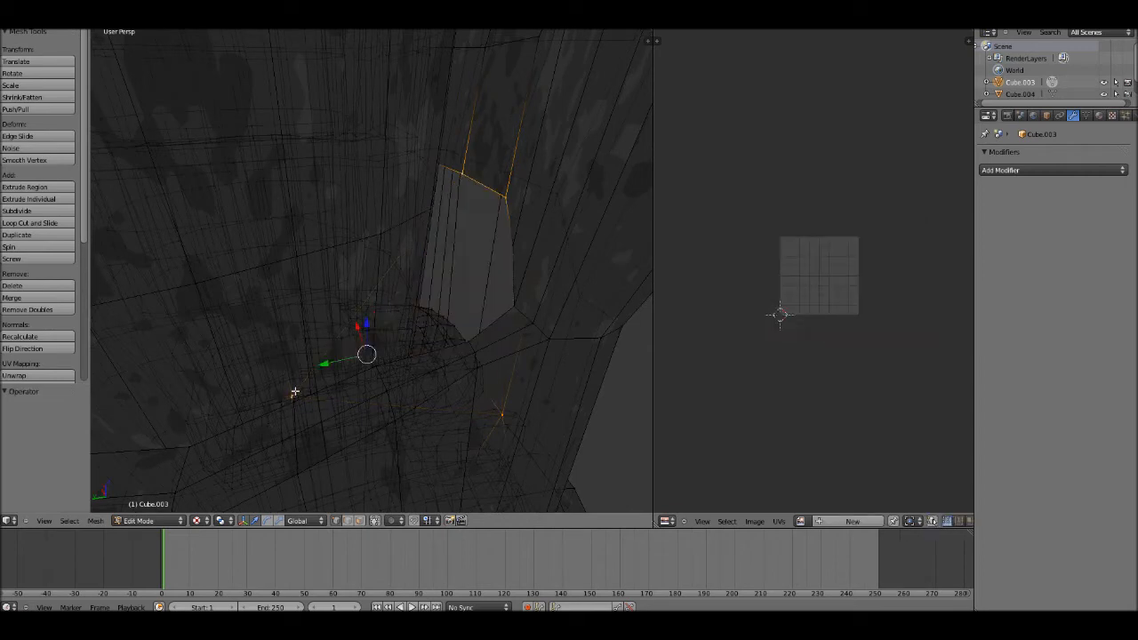
- Select the four vertices around the gap on the inner lower leg and fill them with a face
key("a")
right_click(462, 176)
right_click(504, 196, "shift")
middle_click_drag(516, 294, 354, 275)
scroll(355, 285, "down", 1)
middle_click_drag(340, 429, 388, 450)
right_click(377, 426, "shift")
right_click(415, 411, "shift")
middle_click_drag(455, 330, 504, 330)
key("f")
middle_click_drag(379, 343, 523, 323)
key("Tab")
key("Tab")
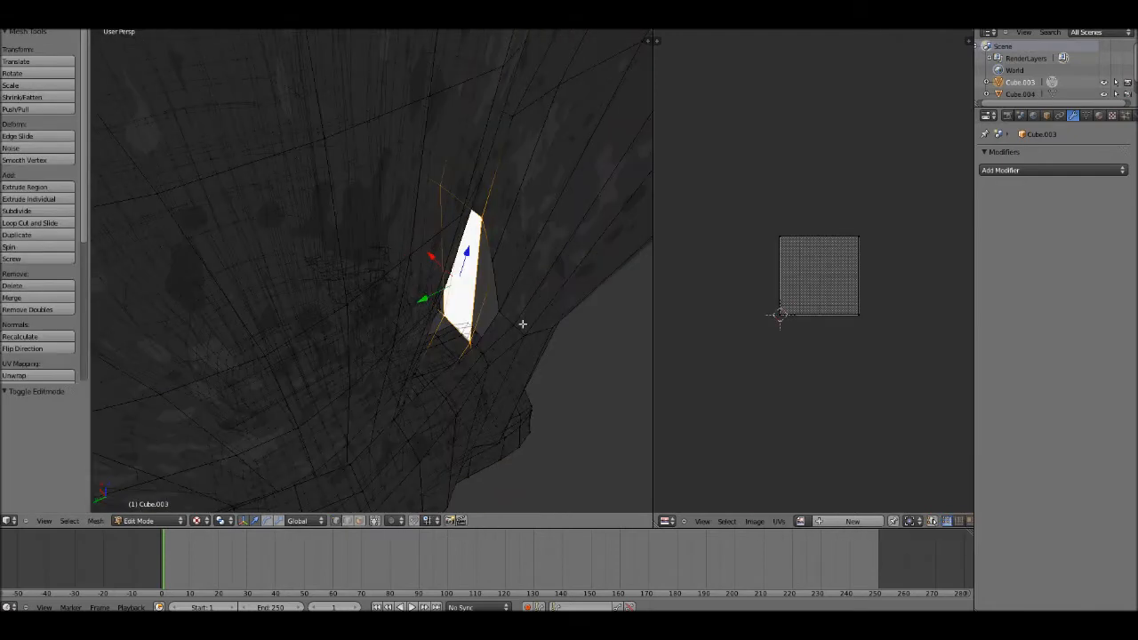
- Assign the tuttex.jpg image to the new leg face and return to object mode
left_click(801, 520)
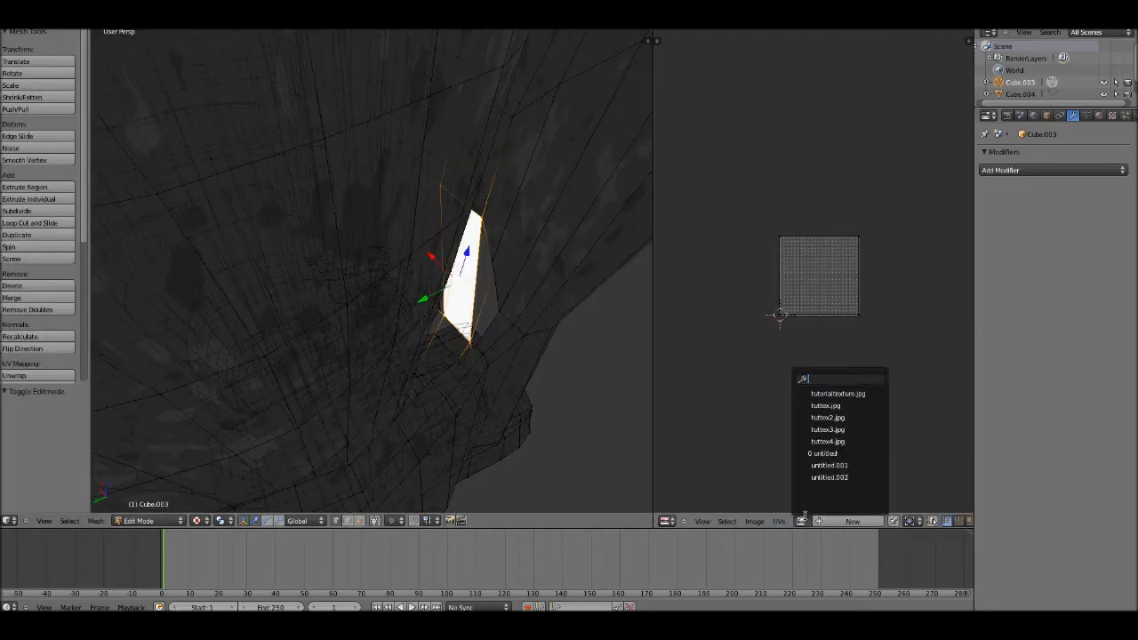
left_click(827, 406)
key("Tab")
middle_click_drag(501, 311, 462, 328)
scroll(423, 280, "down", 5)
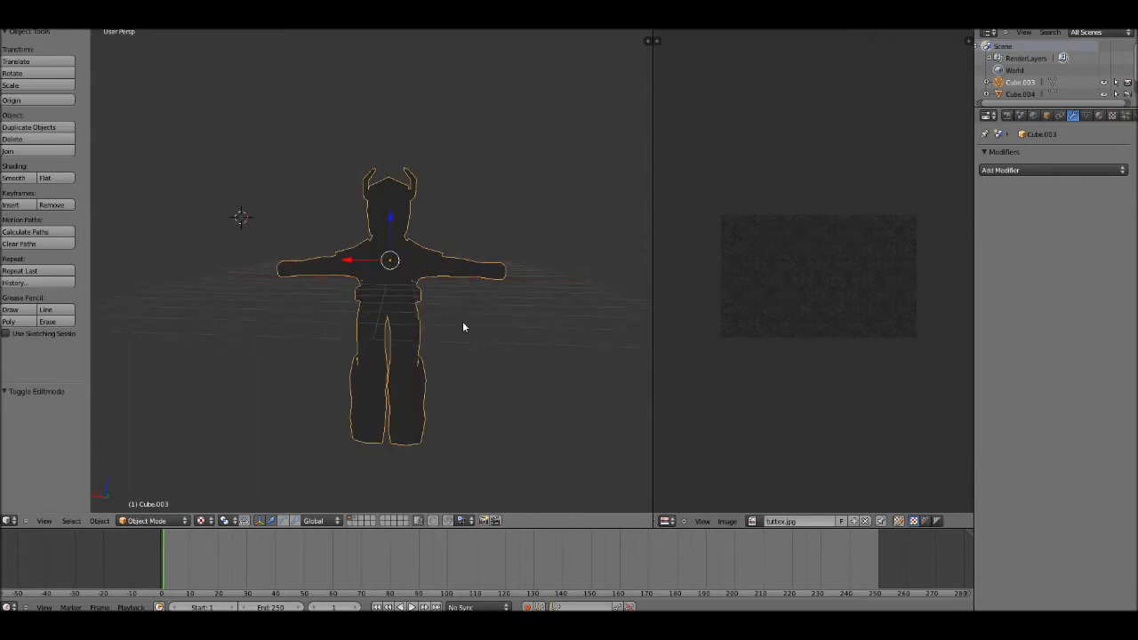
- Examine the whole character in object and edit mode, including from the front, and check the available images
middle_click_drag(416, 308, 368, 330)
key("Tab")
middle_click_drag(525, 343, 542, 276)
key("Tab")
key("Tab")
key("Tab")
key("Tab")
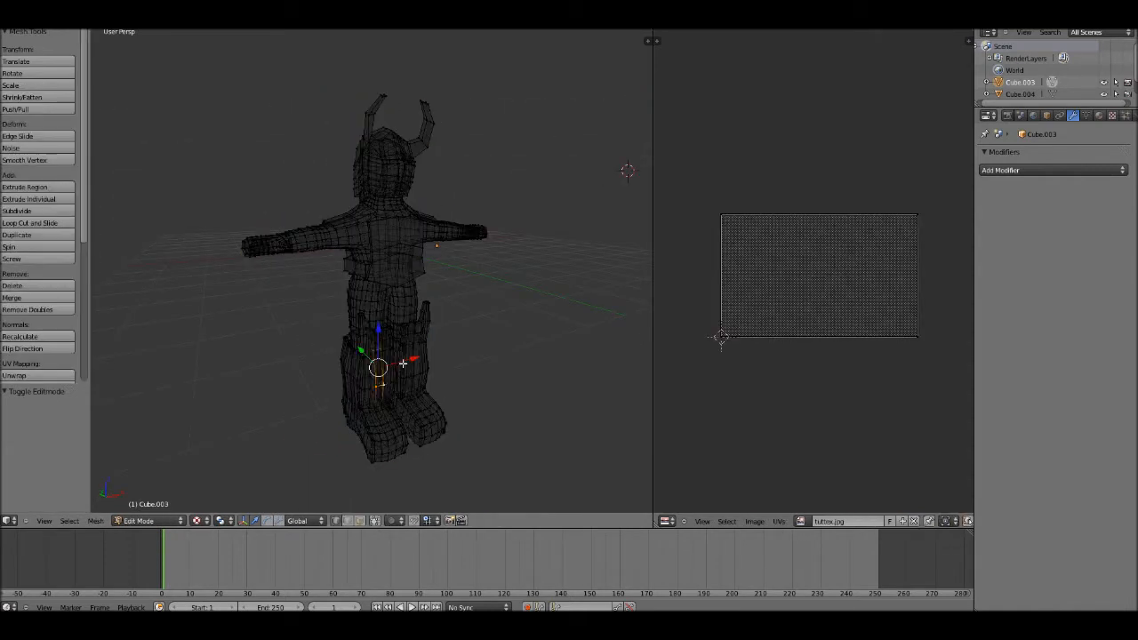
key("KP_1")
key("Tab")
middle_click_drag(418, 340, 420, 393, "shift")
left_click(752, 522)
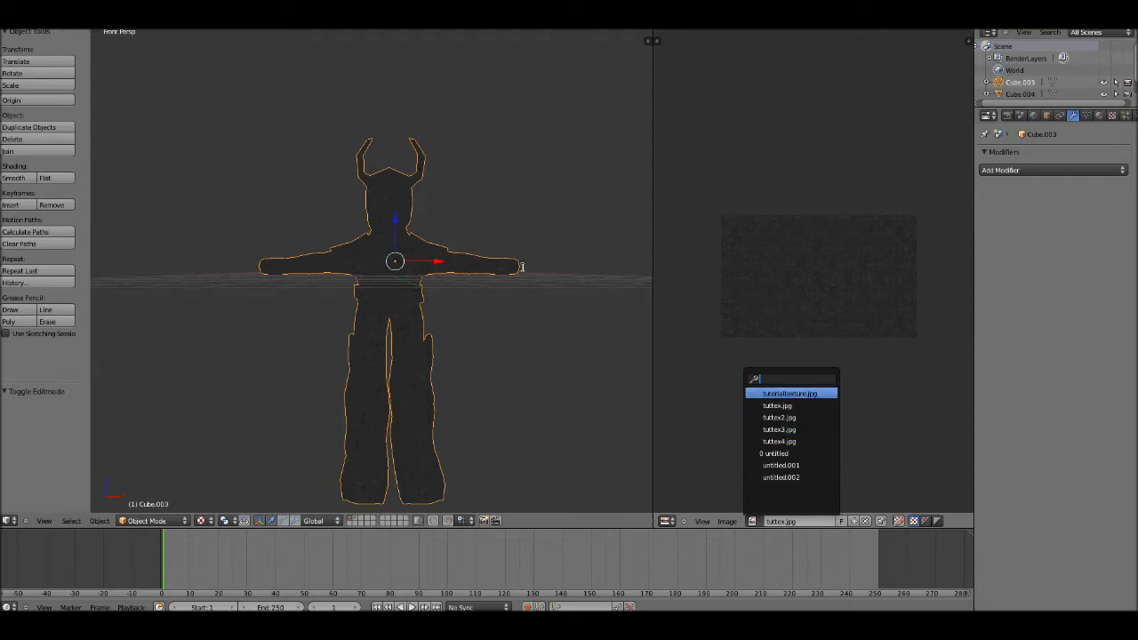
middle_click_drag(520, 341, 442, 337)
- In edit mode, select the outer, top and end faces of the waist strap on one side of the body
key("Tab")
scroll(435, 337, "up", 5)
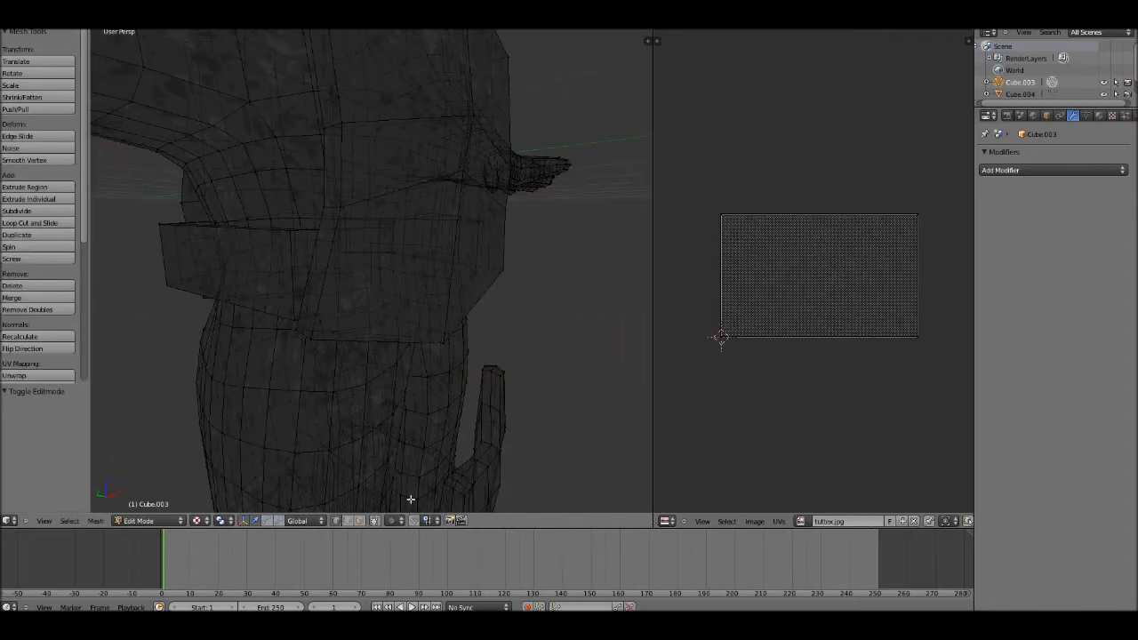
middle_click_drag(326, 382, 346, 341)
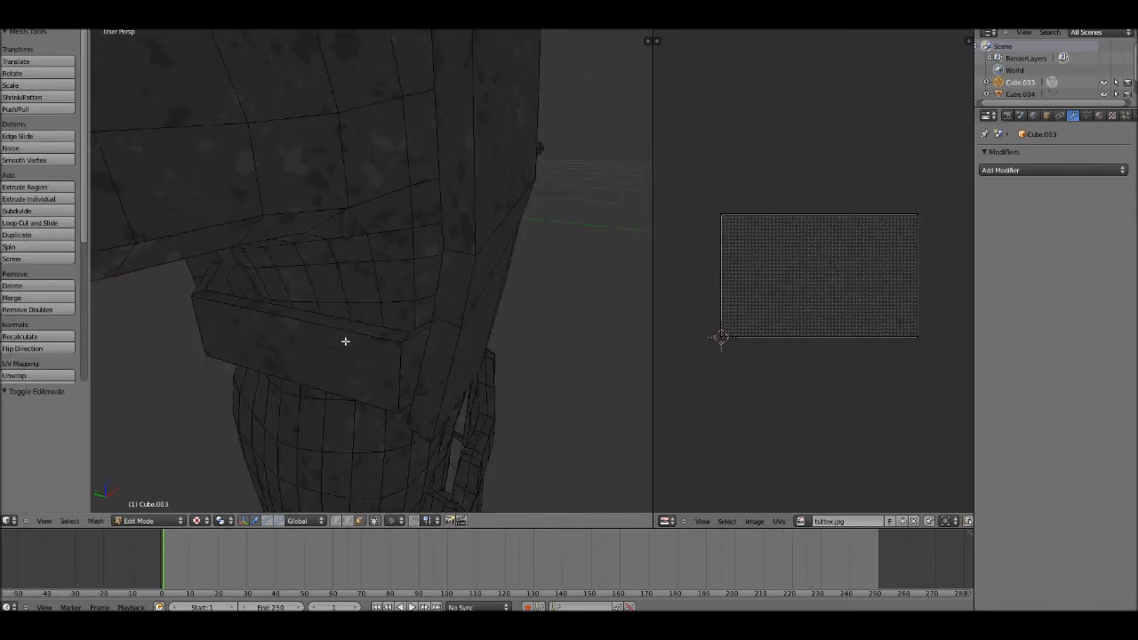
right_click(345, 351)
right_click(359, 330, "shift")
right_click(406, 354, "shift")
right_click(415, 332, "shift")
- Add the remaining end and underside faces of the same waist strap to the selection
middle_click_drag(279, 323, 336, 235)
right_click(449, 271, "shift")
right_click(414, 343, "shift")
right_click(328, 154, "shift")
right_click(341, 145, "shift")
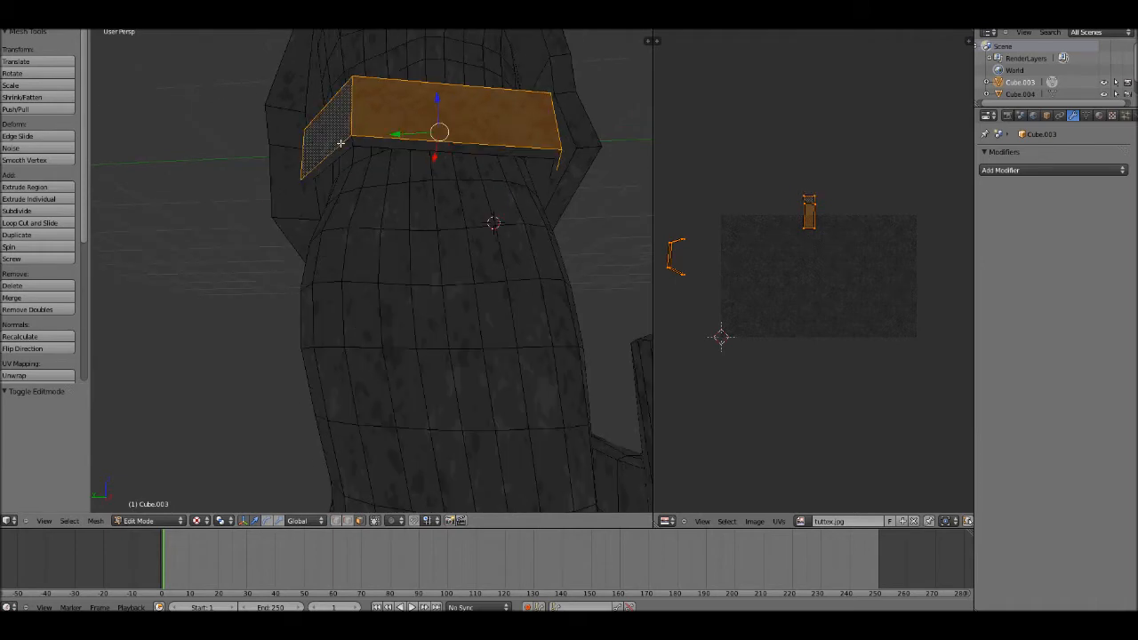
right_click(341, 147, "shift")
right_click(369, 144, "shift")
right_click(553, 166, "shift")
middle_click_drag(555, 168, 366, 289)
right_click(566, 295, "shift")
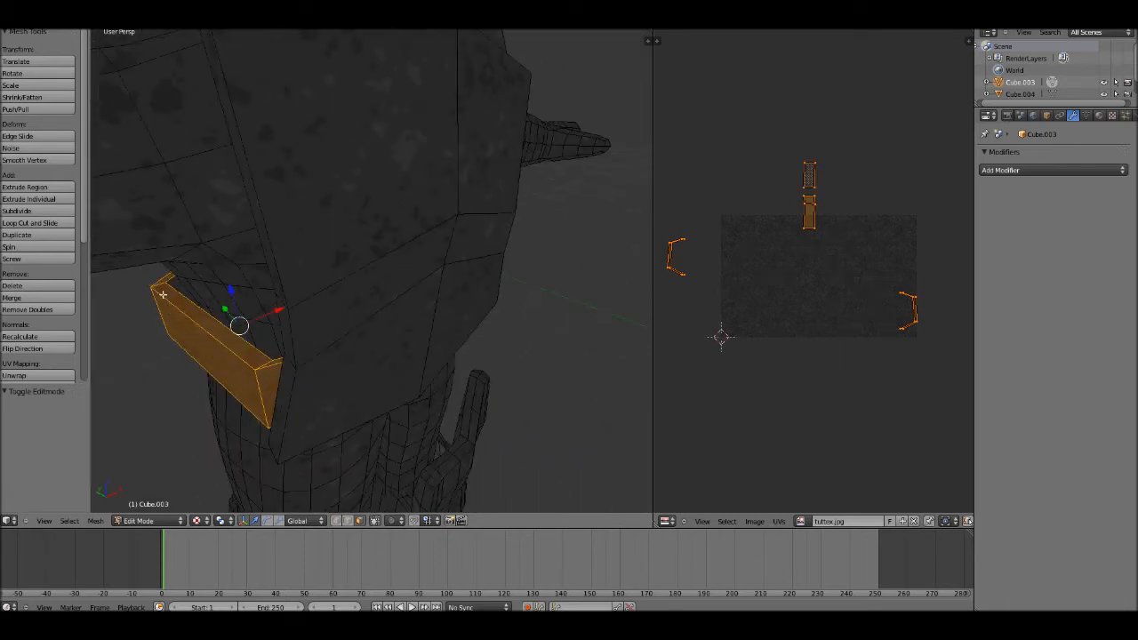
- Add all faces of the waist strap on the opposite side of the body to the selection
middle_click_drag(246, 310, 343, 298)
middle_click_drag(606, 274, 353, 303)
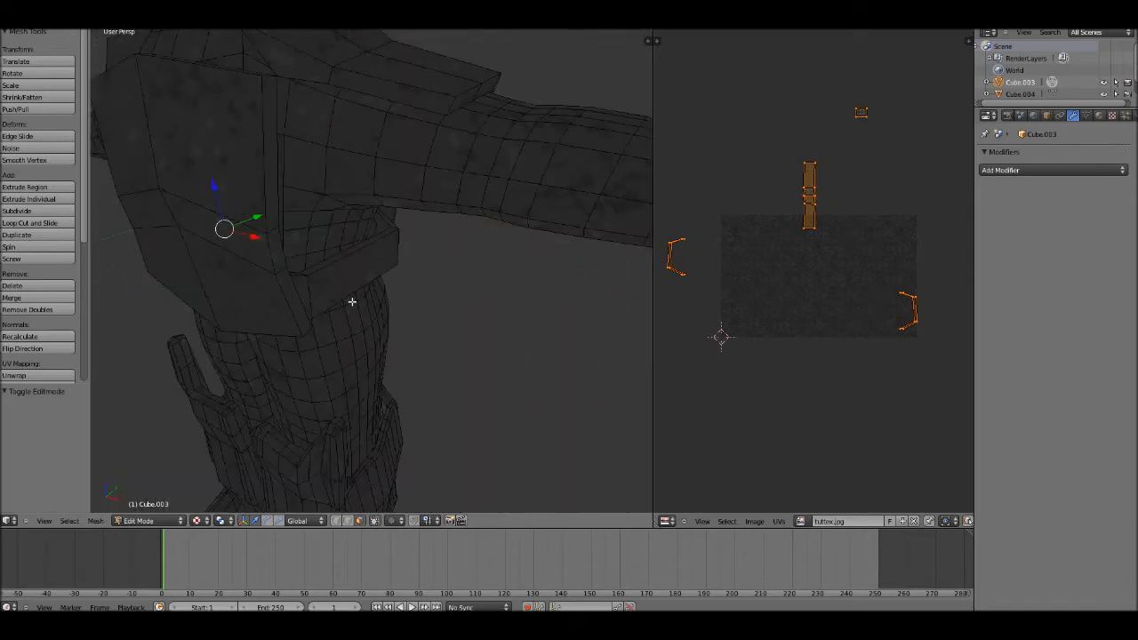
right_click(303, 279, "shift")
right_click(296, 277, "shift")
right_click(339, 264, "shift")
right_click(341, 276, "shift")
right_click(386, 221, "shift")
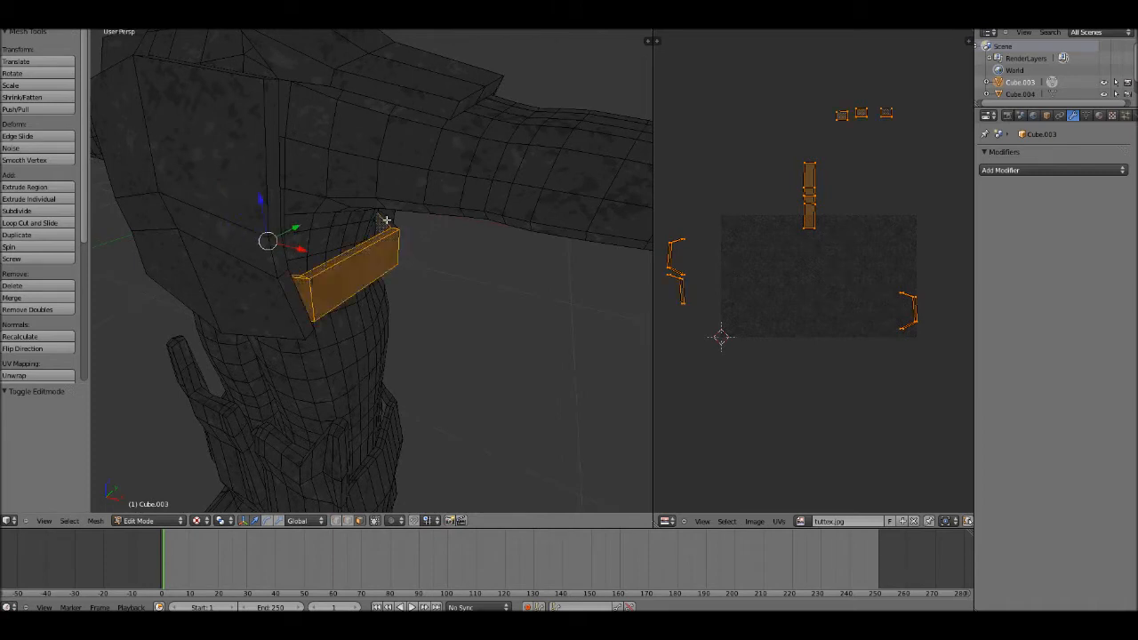
middle_click_drag(417, 294, 292, 222)
right_click(388, 236, "shift")
right_click(388, 236, "shift")
right_click(388, 247, "shift")
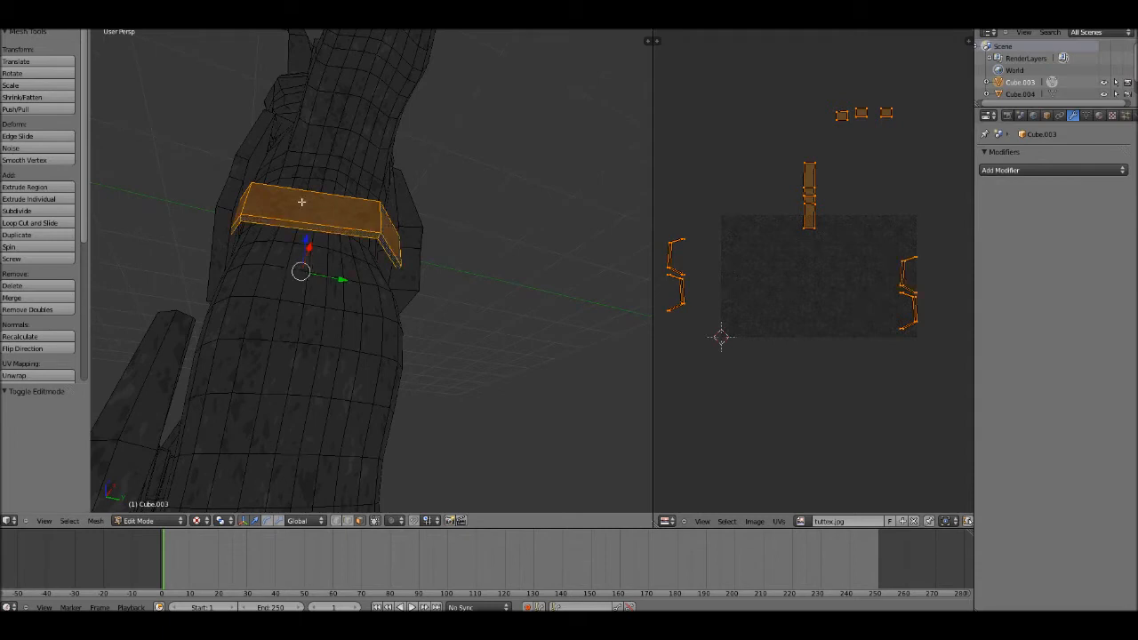
- Assign the tuttex2.jpg image to the selected waist strap faces
middle_click_drag(299, 201, 477, 293)
scroll(478, 292, "down", 7)
left_click(801, 521)
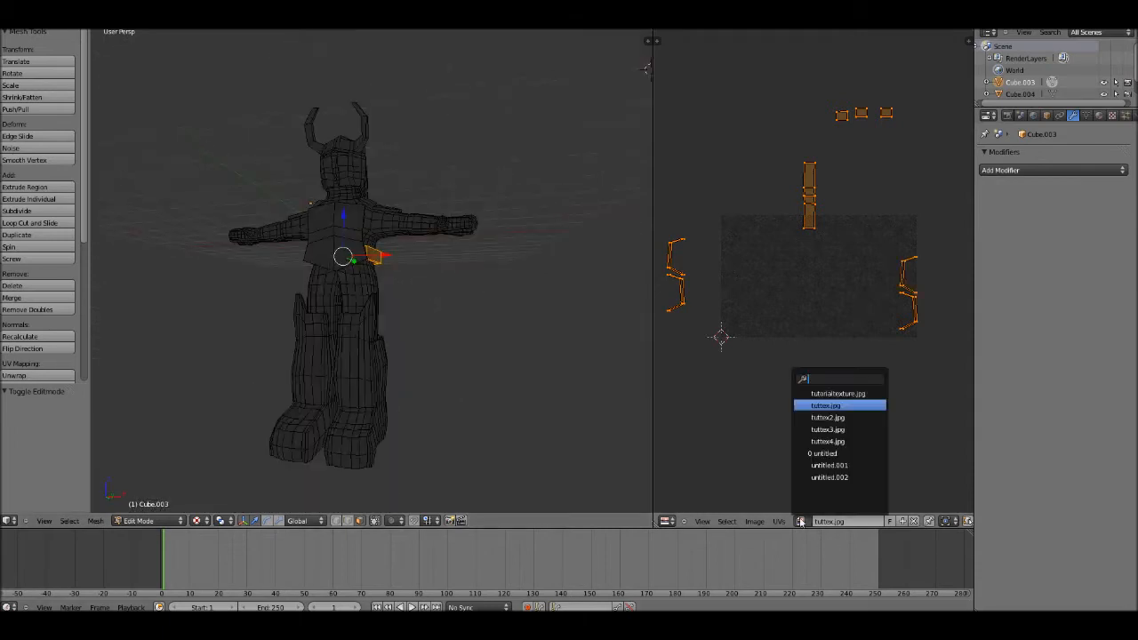
left_click(828, 417)
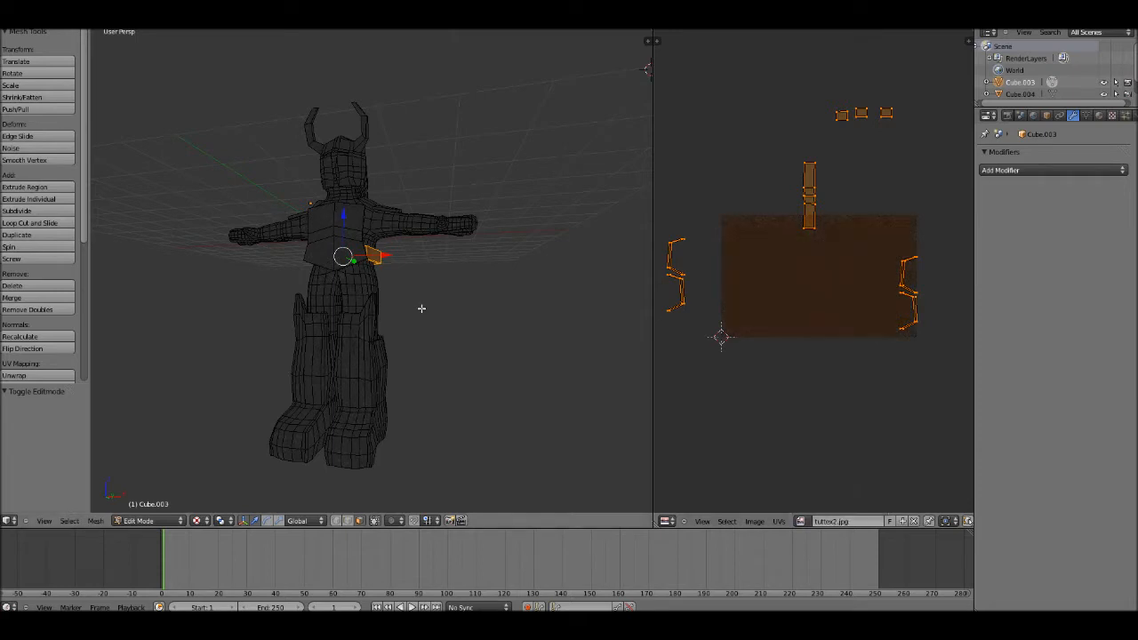
- Scale the straps' UVs and move them over the brown texture, then return to object mode
key("s")
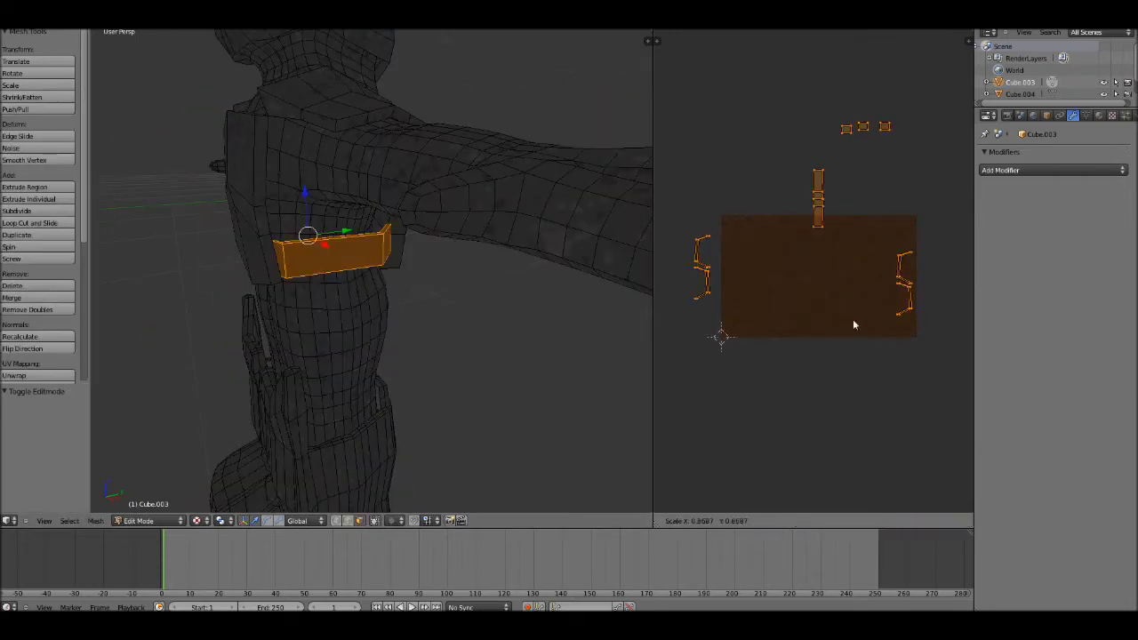
left_click(834, 285)
key("s")
left_click(897, 264)
key("g")
left_click(835, 321)
key("s")
left_click(869, 332)
key("Tab")
scroll(463, 273, "down", 4)
- In edit mode, select the upper front faces of the chest plate together with its top and side rim
key("Tab")
middle_click_drag(360, 276, 417, 285)
scroll(417, 284, "up", 3)
right_click(379, 179)
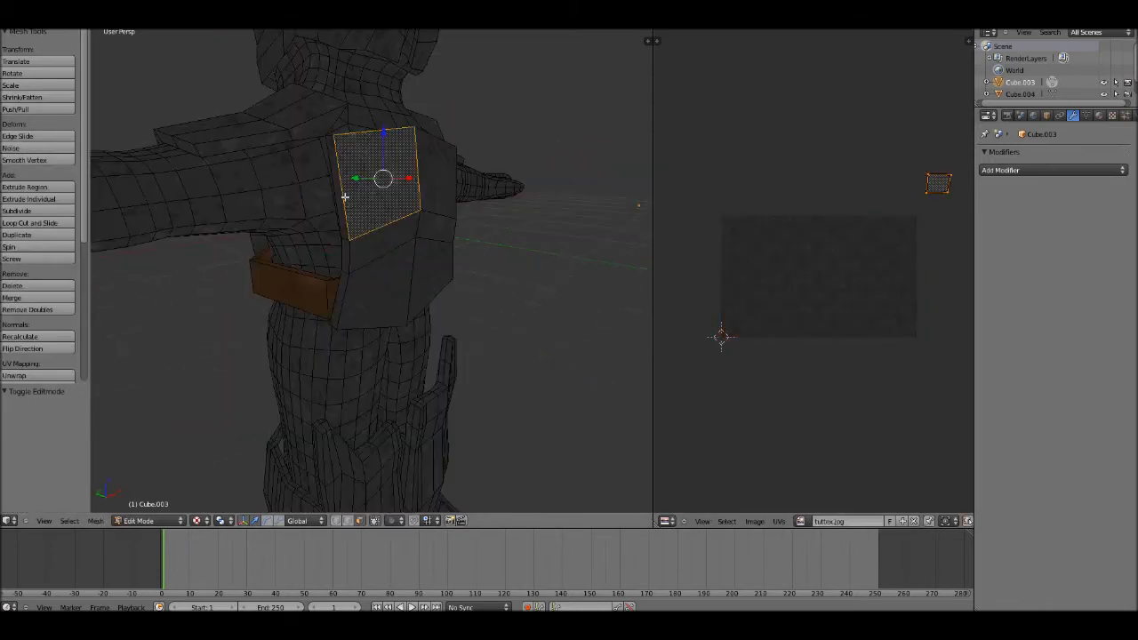
right_click(345, 197)
middle_click_drag(345, 197, 386, 267)
right_click(443, 204, "shift")
right_click(392, 312, "shift")
right_click(436, 249, "shift")
right_click(453, 266, "shift")
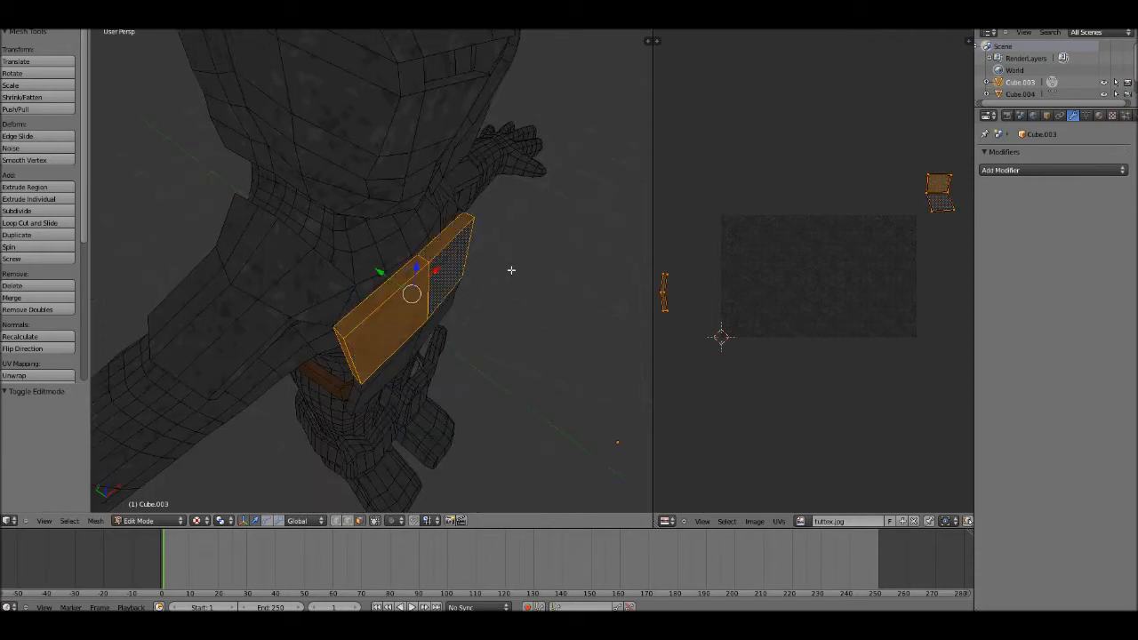
- Add the middle and lower front faces of the chest plate to the selection
middle_click_drag(512, 269, 369, 241)
right_click(312, 230, "shift")
right_click(289, 285, "shift")
right_click(284, 276, "shift")
right_click(314, 283, "shift")
right_click(318, 303, "shift")
middle_click_drag(313, 306, 308, 264)
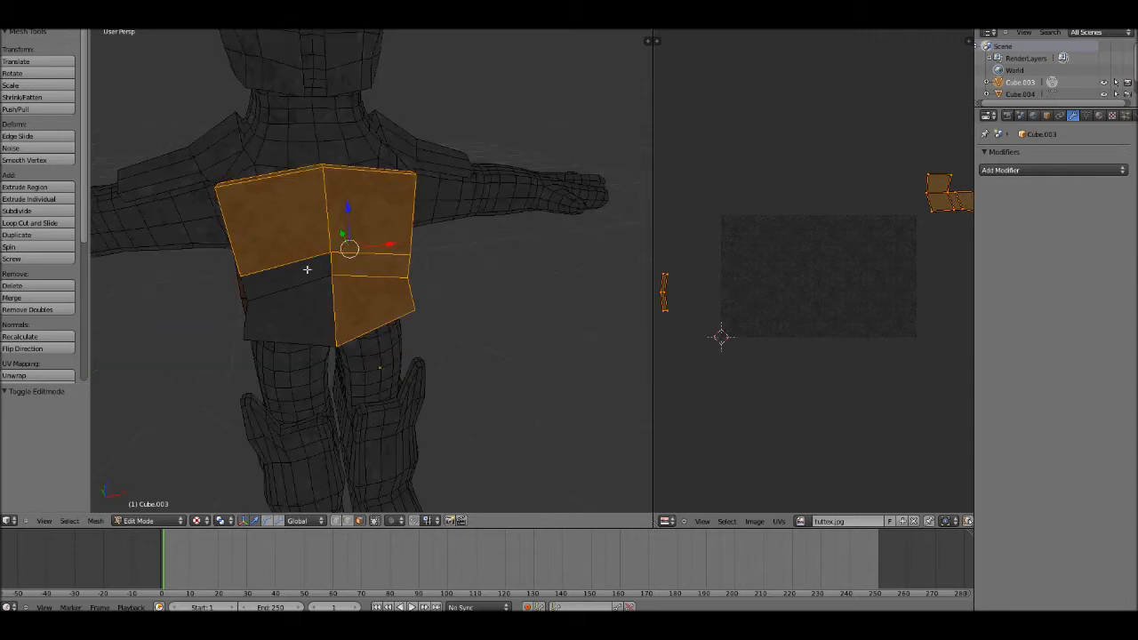
right_click(287, 303, "shift")
- Add the narrow side and lower rim faces of the chest plate to the selection
middle_click_drag(287, 303, 400, 201)
right_click(444, 219, "shift")
right_click(373, 179, "shift")
right_click(409, 203, "shift")
right_click(408, 209, "shift")
right_click(425, 182, "shift")
middle_click_drag(467, 173, 286, 283)
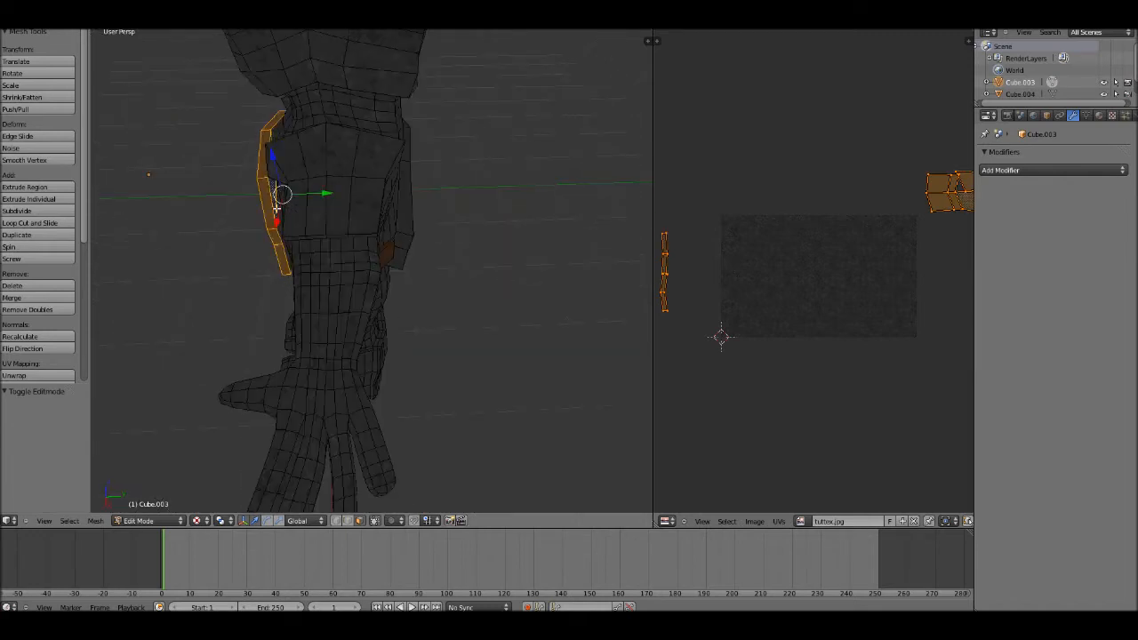
middle_click_drag(280, 219, 423, 234)
scroll(423, 235, "up", 6)
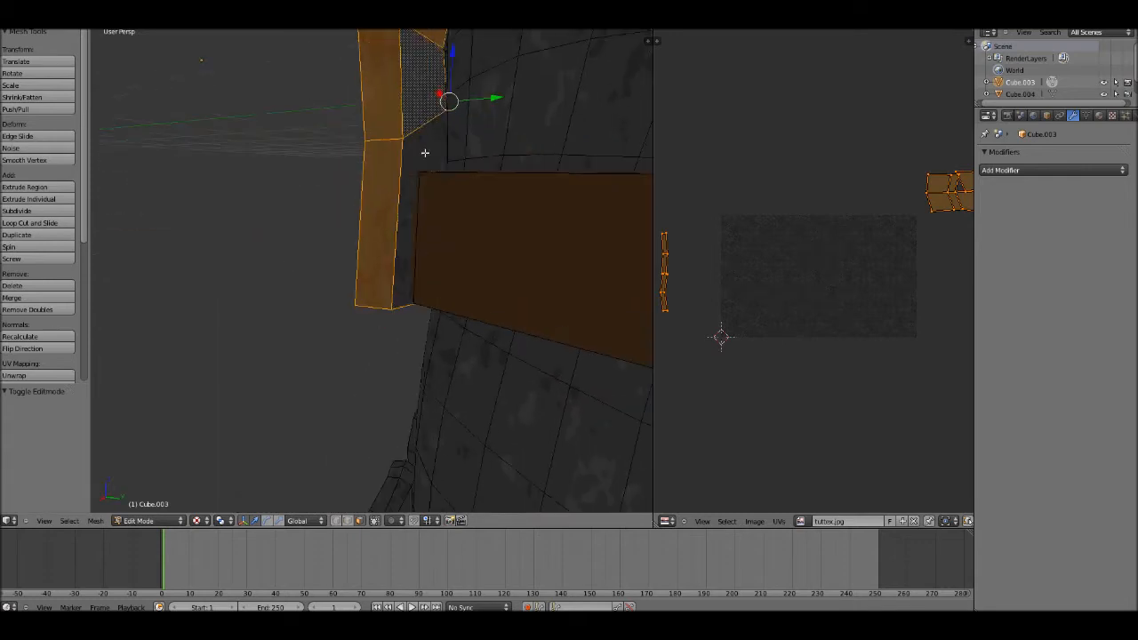
- Add the large outer faces of the back plate to the selection
scroll(289, 172, "down", 5)
middle_click_drag(299, 219, 462, 255)
scroll(422, 329, "up", 3)
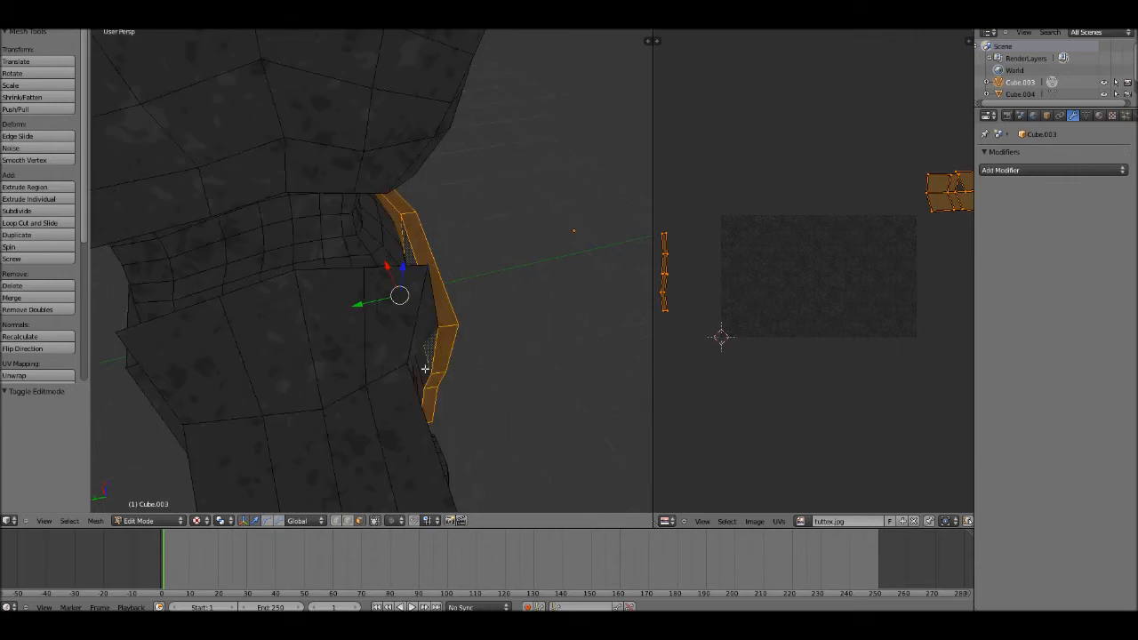
middle_click_drag(457, 358, 414, 300)
scroll(416, 265, "down", 8)
scroll(412, 284, "up", 7)
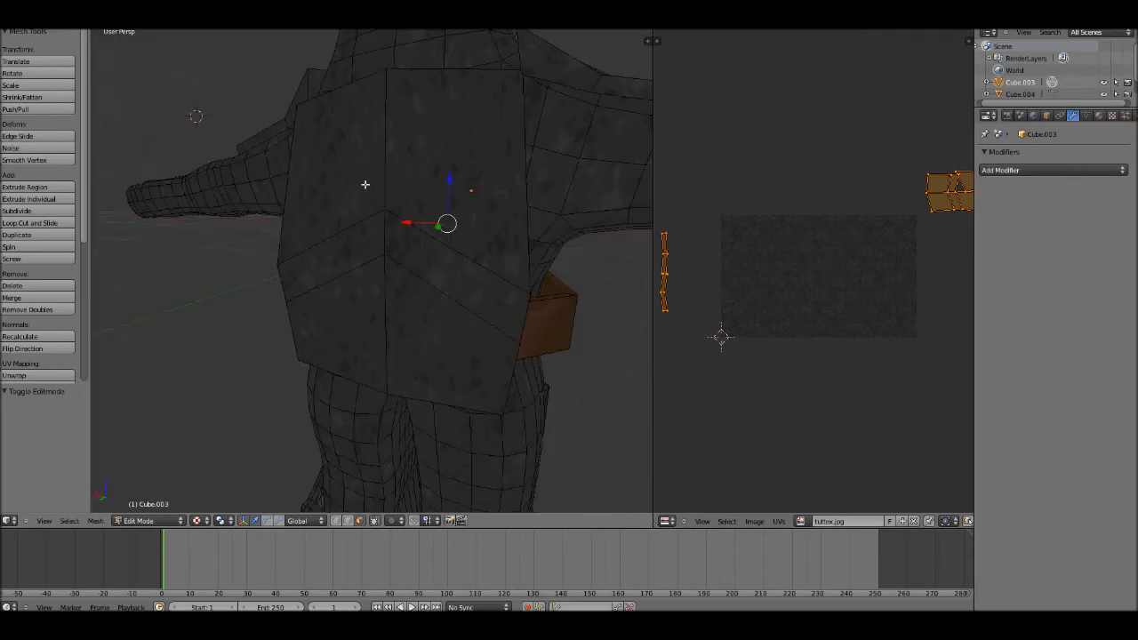
right_click(363, 185, "shift")
right_click(342, 259, "shift")
right_click(350, 306, "shift")
right_click(429, 322, "shift")
right_click(447, 250, "shift")
- Add the narrow side rim faces of the back plate to the selection
middle_click_drag(447, 250, 327, 329)
right_click(304, 365, "shift")
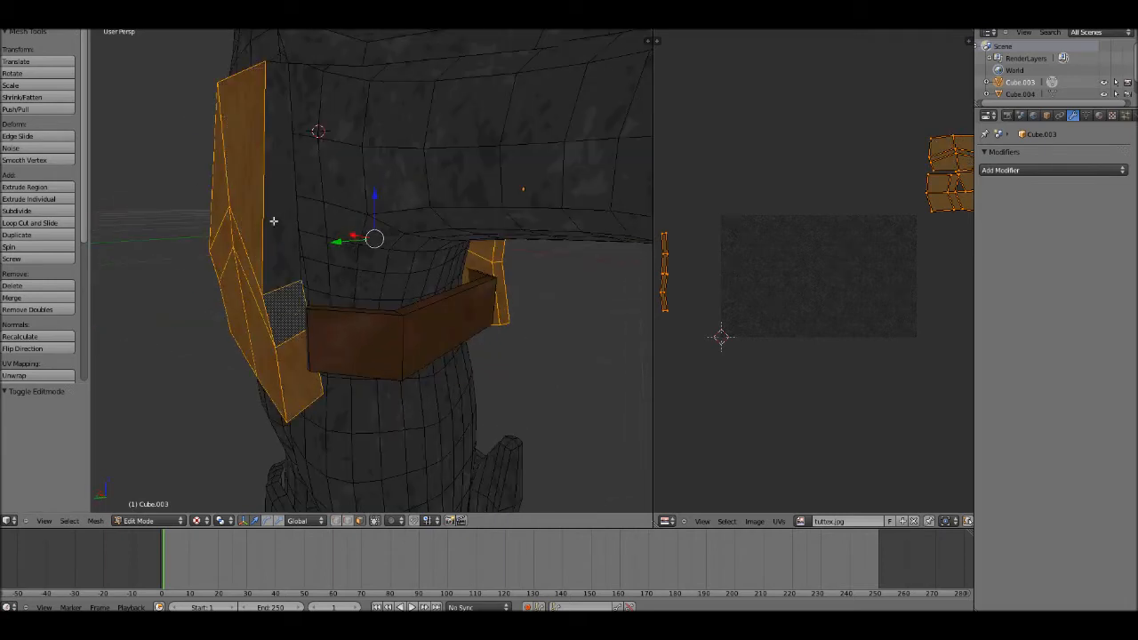
right_click(274, 221, "shift")
middle_click_drag(286, 255, 453, 261)
right_click(508, 265, "shift")
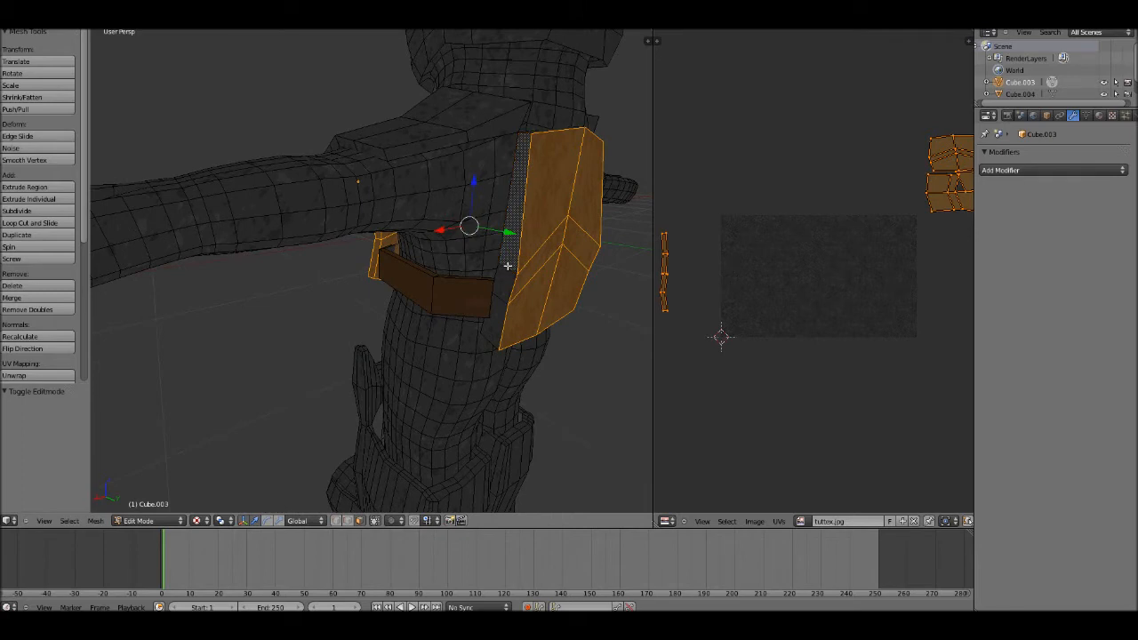
middle_click_drag(566, 173, 570, 206)
right_click(611, 199, "shift")
- Add the back plate's top rim and remaining edge and inner faces to the selection
middle_click_drag(546, 284, 463, 144)
right_click(351, 134, "shift")
right_click(428, 107, "shift")
middle_click_drag(429, 92, 284, 195)
right_click(171, 222, "shift")
middle_click_drag(187, 248, 512, 218)
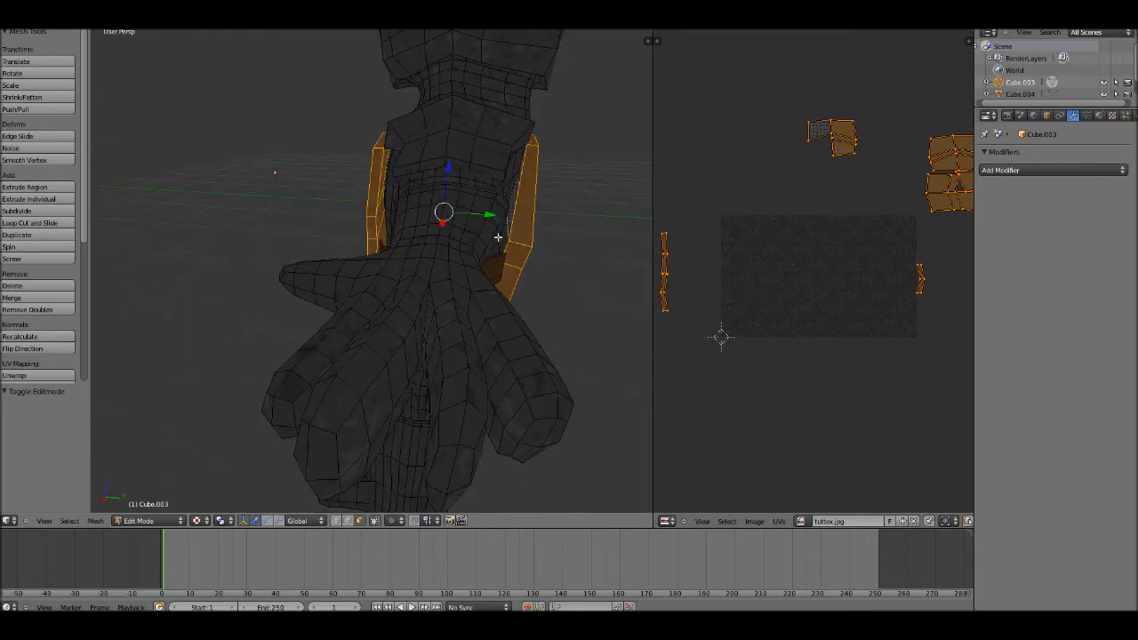
- Add the upper faces nearest the neck on the character's left shoulder plate to the selection
middle_click_drag(354, 219, 491, 247)
scroll(399, 267, "up", 4)
right_click(378, 233, "shift")
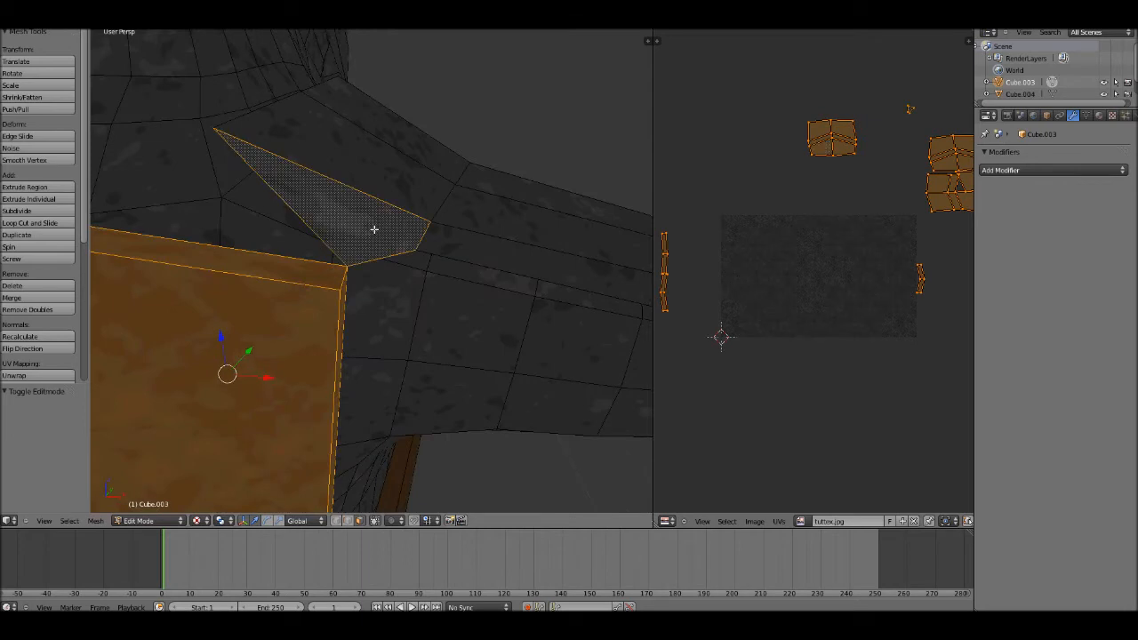
right_click(382, 171, "shift")
right_click(462, 155, "shift")
middle_click_drag(465, 157, 366, 213)
right_click(376, 204, "shift")
right_click(436, 188, "shift")
- Add the four outer top faces of the left shoulder plate, over the upper arm, to the selection
scroll(469, 323, "down", 4, "shift")
scroll(473, 277, "down", 1)
right_click(472, 266, "shift")
right_click(426, 284, "shift")
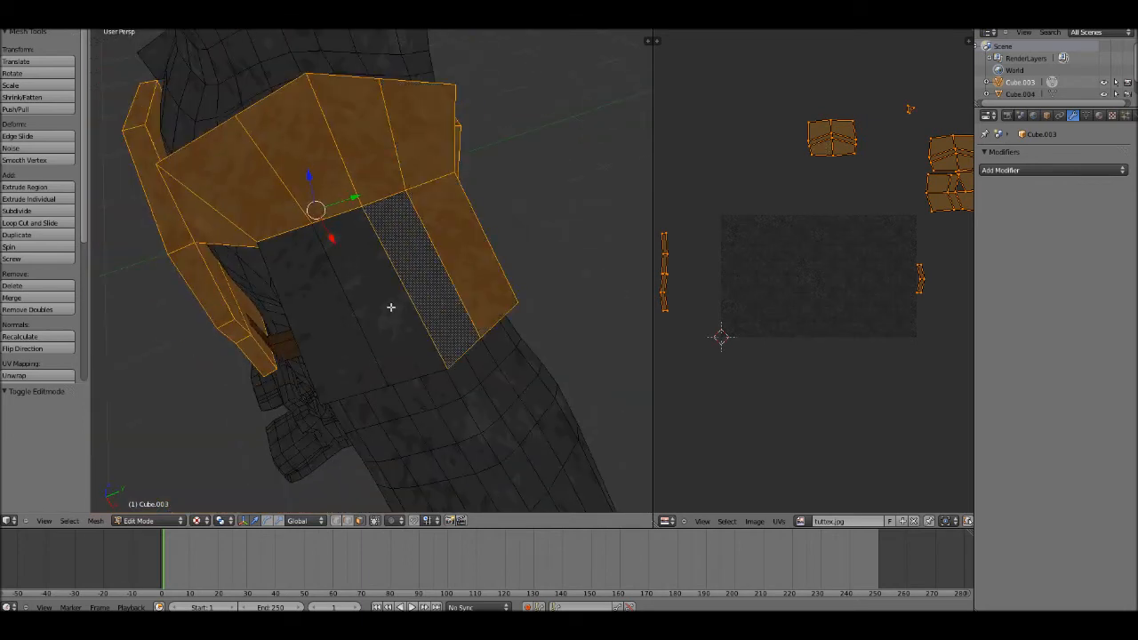
right_click(391, 306, "shift")
right_click(323, 324, "shift")
- Add the front, outer end and rear rim faces of the left shoulder plate to the selection
middle_click_drag(323, 322, 421, 204)
right_click(422, 202, "shift")
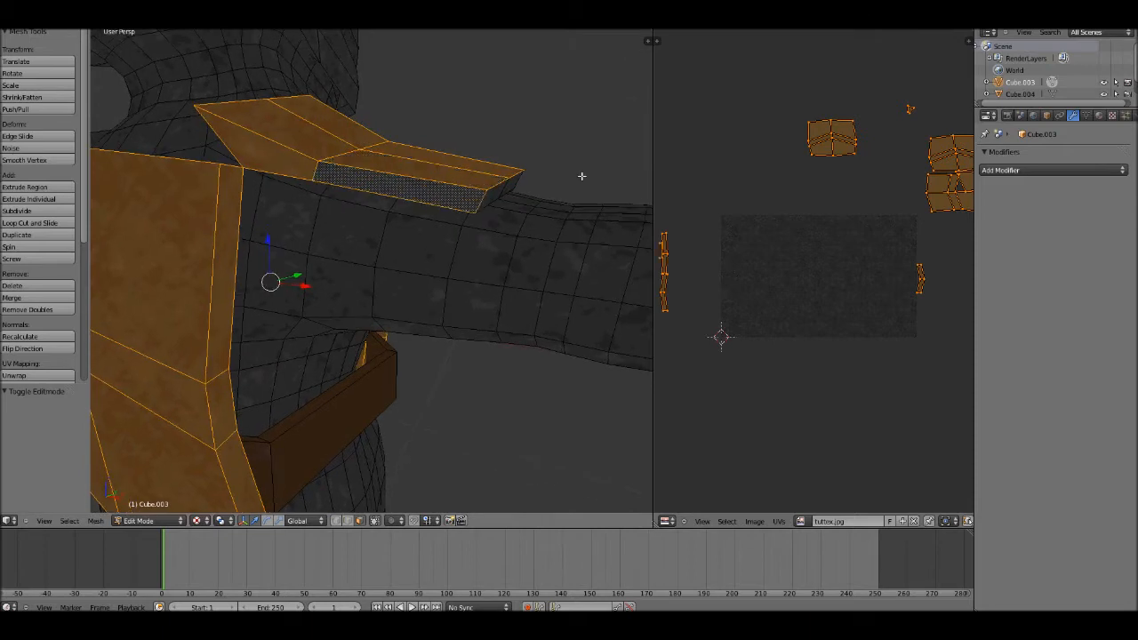
middle_click_drag(582, 176, 443, 220)
right_click(319, 226, "shift")
right_click(387, 209, "shift")
right_click(451, 207, "shift")
right_click(481, 212, "shift")
middle_click_drag(536, 199, 344, 175)
right_click(343, 175, "shift")
right_click(466, 151, "shift")
- Add the remaining narrow edge faces of the left shoulder plate near the neck to the selection
middle_click_drag(556, 189, 458, 285)
scroll(438, 253, "down", 7)
scroll(458, 284, "up", 6)
middle_click_drag(506, 183, 472, 93)
right_click(445, 51, "shift")
right_click(427, 64, "shift")
right_click(402, 110, "shift")
- Add the rear top faces of the character's right shoulder plate to the selection
scroll(533, 169, "down", 4)
middle_click_drag(562, 191, 542, 173)
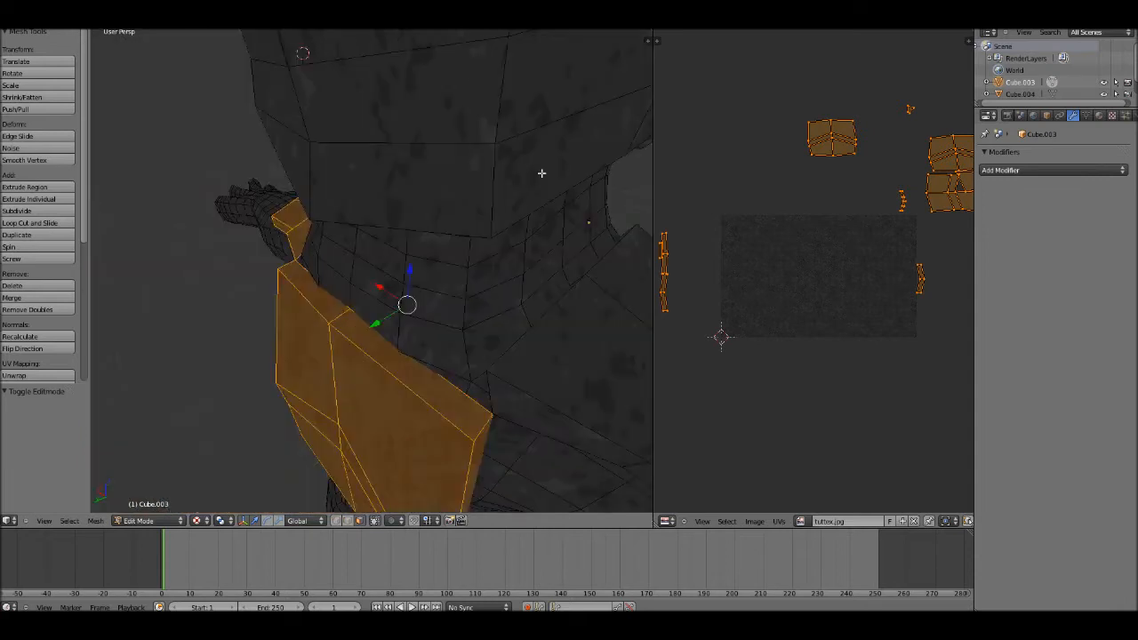
scroll(542, 169, "down", 3)
right_click(455, 270, "shift")
right_click(480, 267, "shift")
right_click(501, 317, "shift")
right_click(531, 308, "shift")
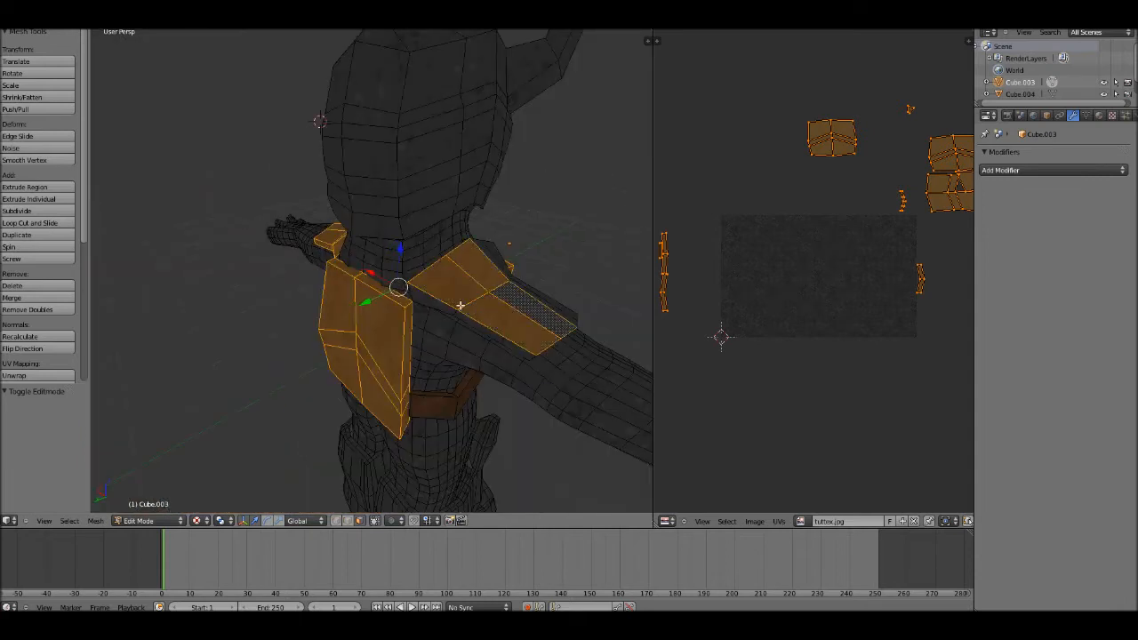
right_click(466, 316, "shift")
- Add the front top faces and front rim of the right shoulder plate to the selection
middle_click_drag(468, 317, 397, 306)
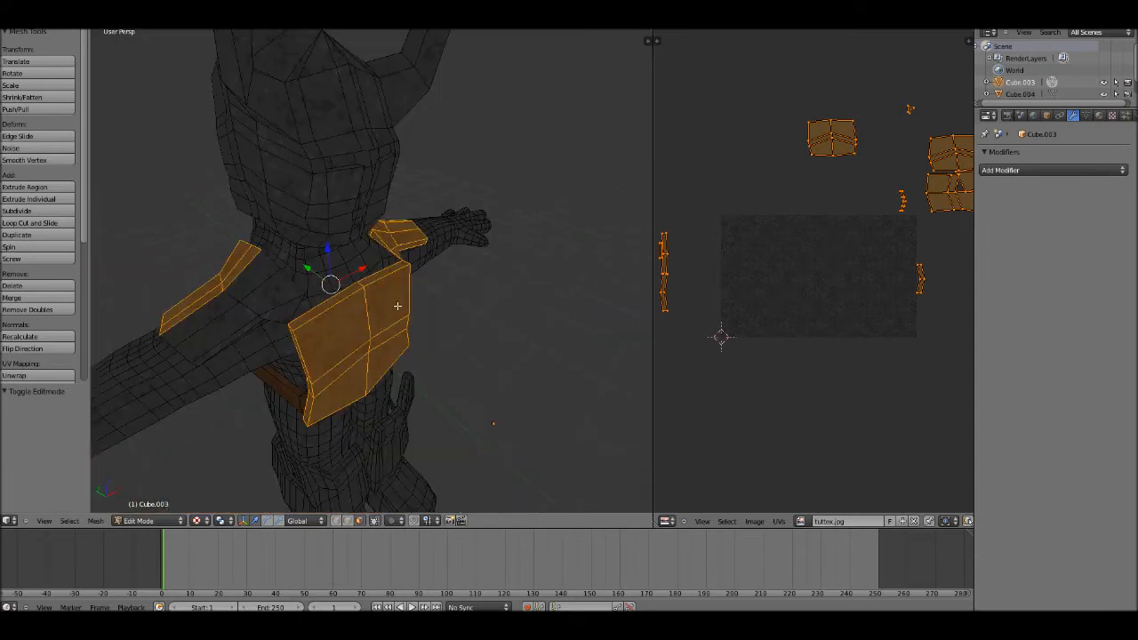
right_click(249, 276, "shift")
right_click(201, 316, "shift")
right_click(211, 329, "shift")
right_click(261, 299, "shift")
right_click(279, 314, "shift")
right_click(241, 330, "shift")
- Add the outer end rim faces of the right shoulder plate to the selection
middle_click_drag(297, 332, 447, 312)
scroll(448, 312, "up", 7)
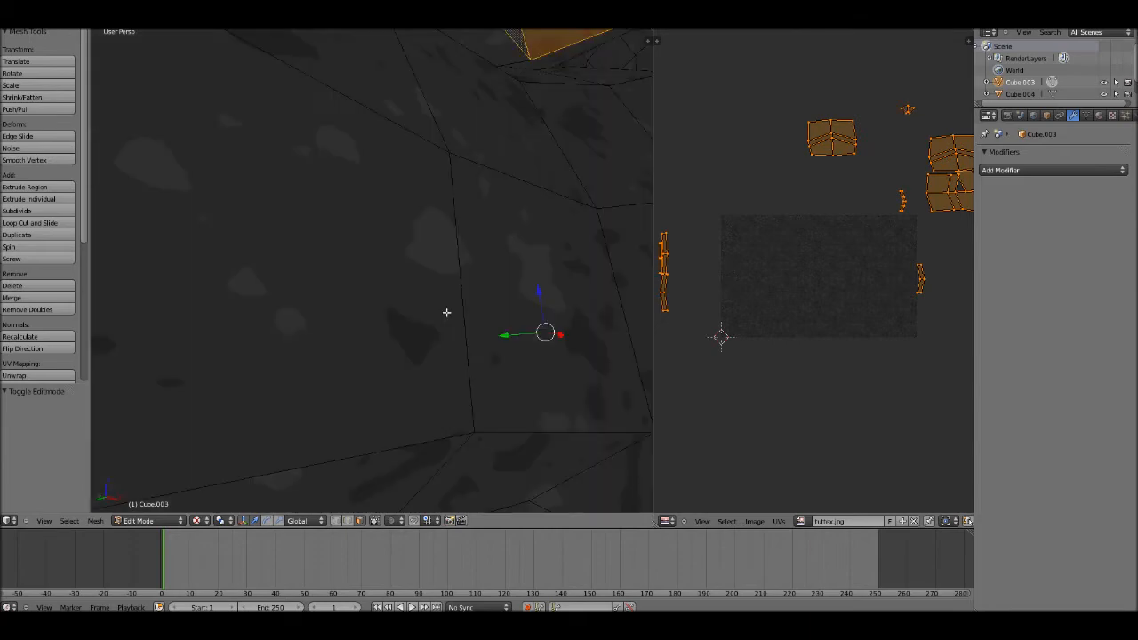
scroll(306, 154, "down", 4)
middle_click_drag(305, 155, 312, 198)
right_click(215, 329, "shift")
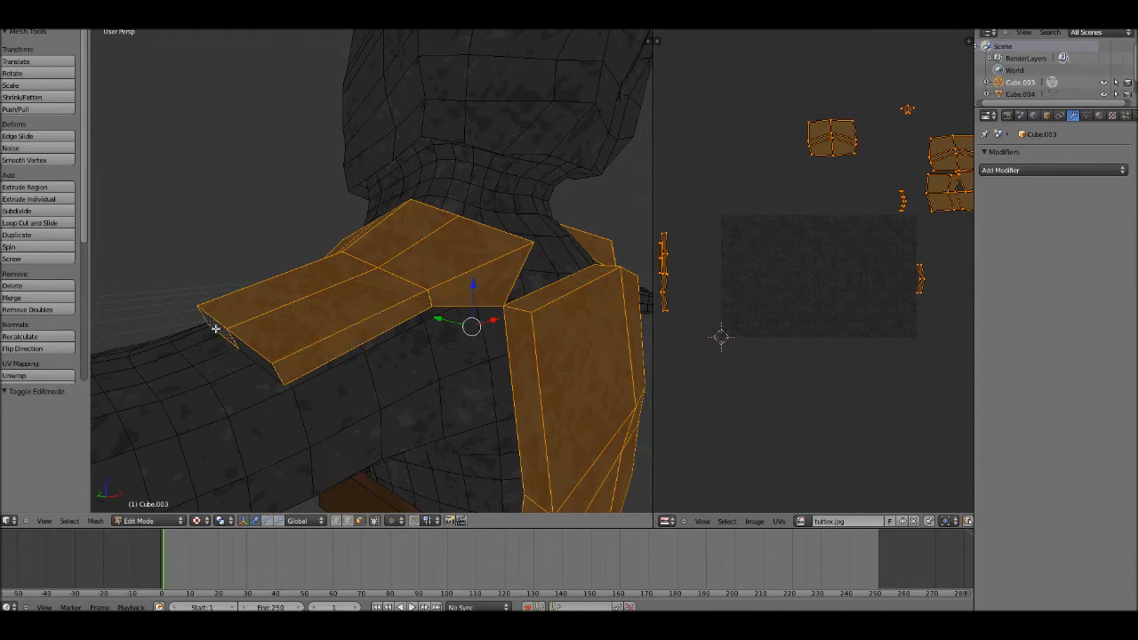
middle_click_drag(351, 304, 381, 298)
right_click(383, 310, "shift")
right_click(452, 305, "shift")
- Add the neck-side rim faces of both shoulder plates to the selection
middle_click_drag(589, 275, 414, 281)
right_click(251, 224, "shift")
middle_click_drag(262, 223, 281, 255)
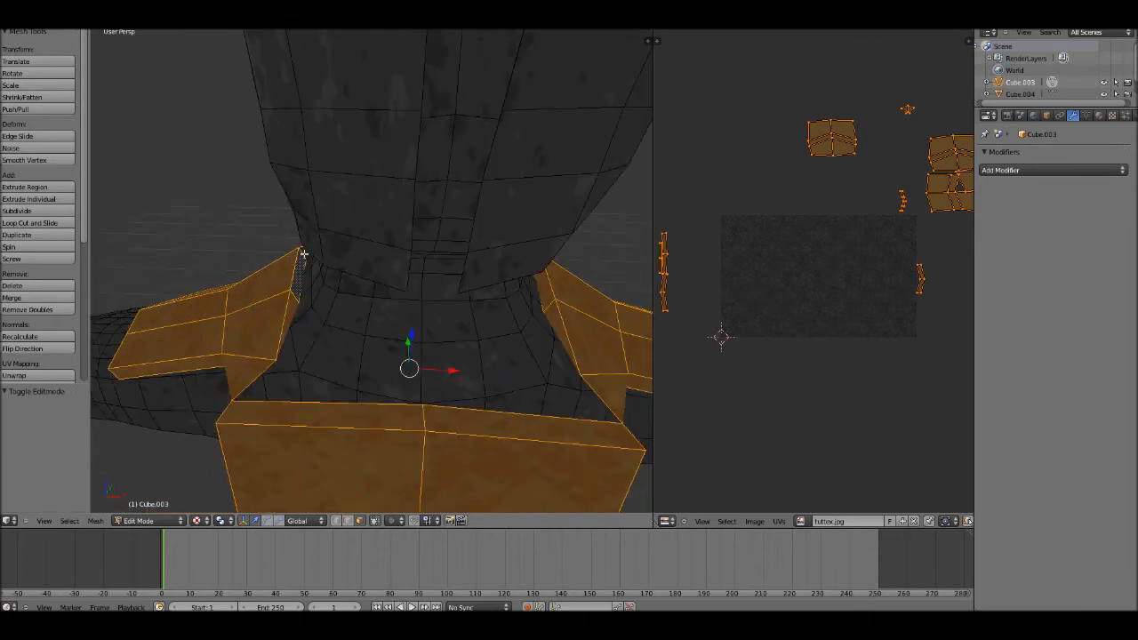
middle_click_drag(415, 256, 723, 267)
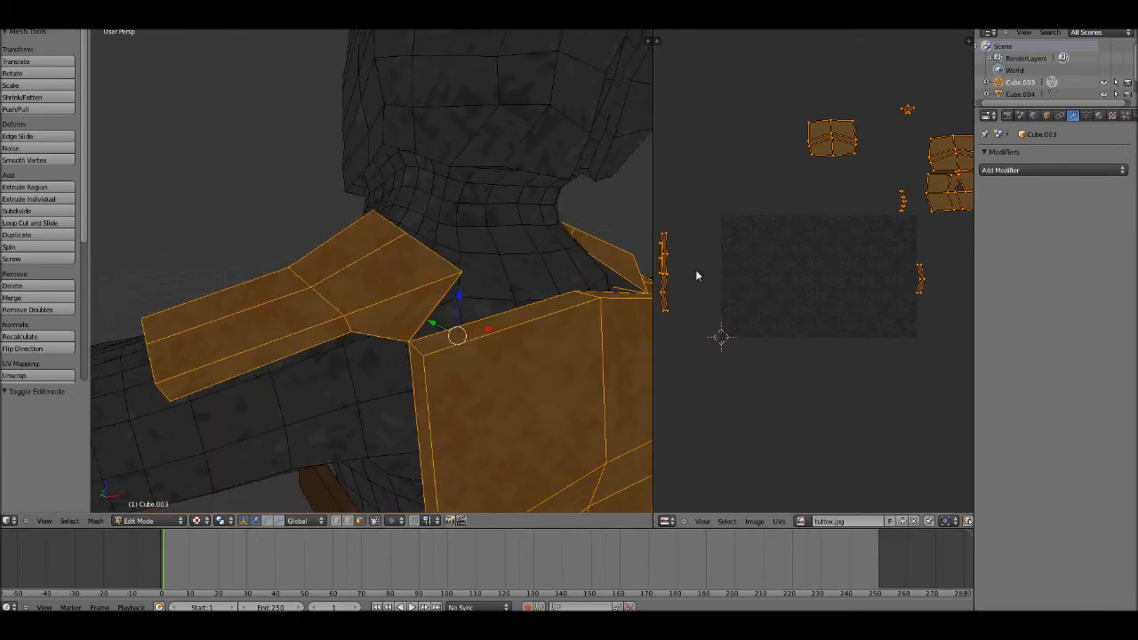
middle_click_drag(614, 278, 514, 282)
right_click(516, 268, "shift")
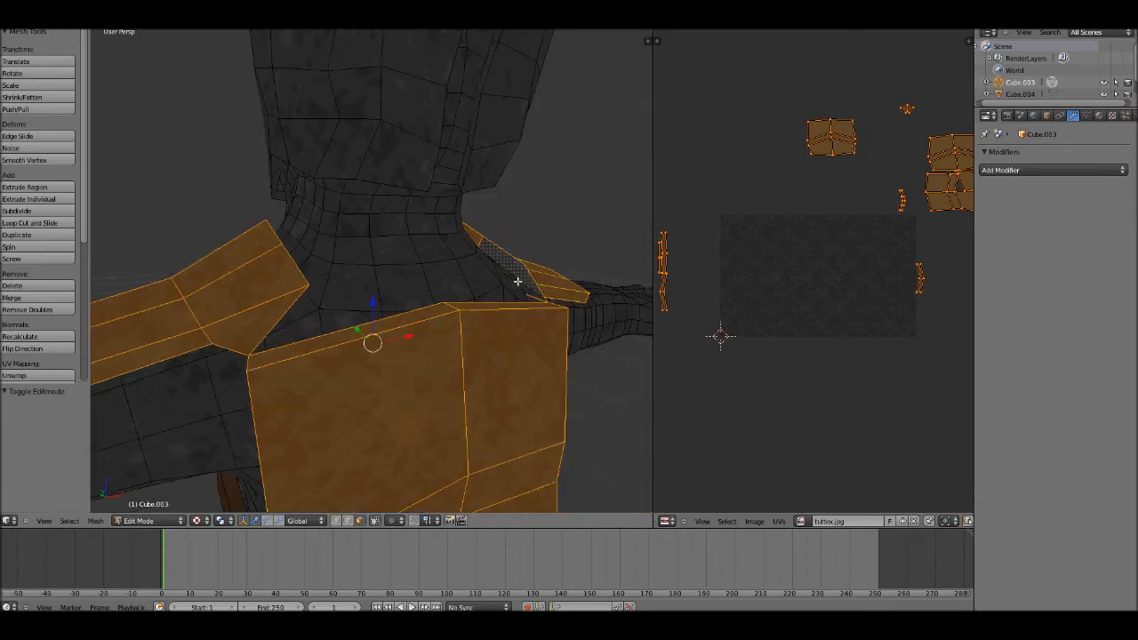
- Add the underside faces of the left shoulder plate to the selection
middle_click_drag(518, 281, 543, 236)
scroll(539, 240, "up", 6)
scroll(595, 246, "down", 3)
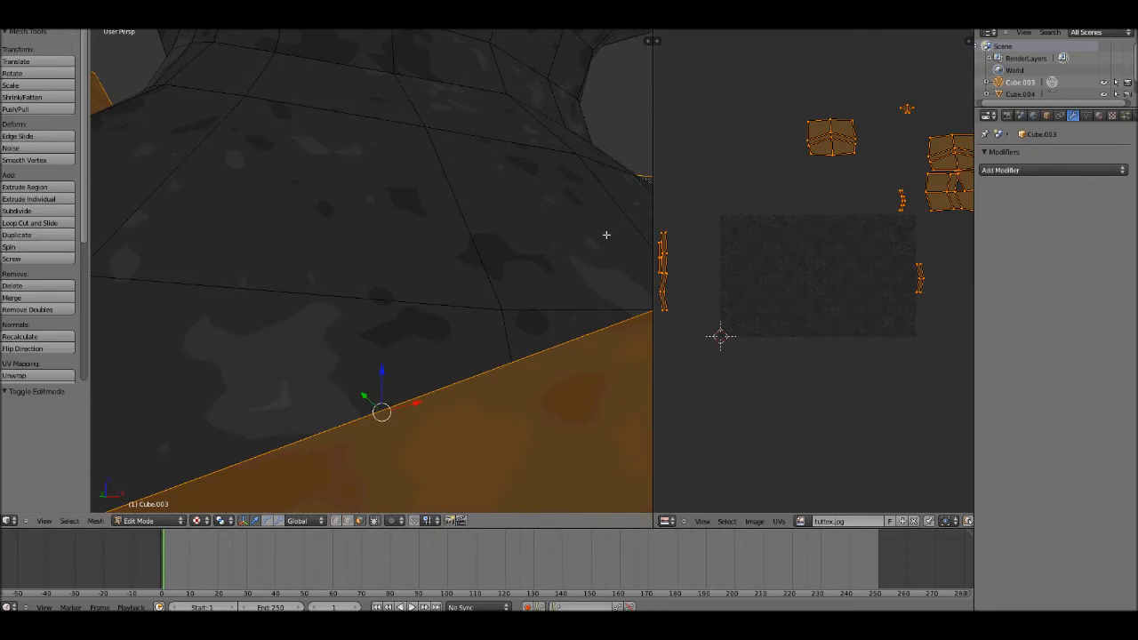
scroll(603, 240, "down", 4)
scroll(525, 269, "up", 5)
scroll(560, 275, "down", 1)
middle_click_drag(545, 278, 139, 225)
right_click(453, 300, "shift")
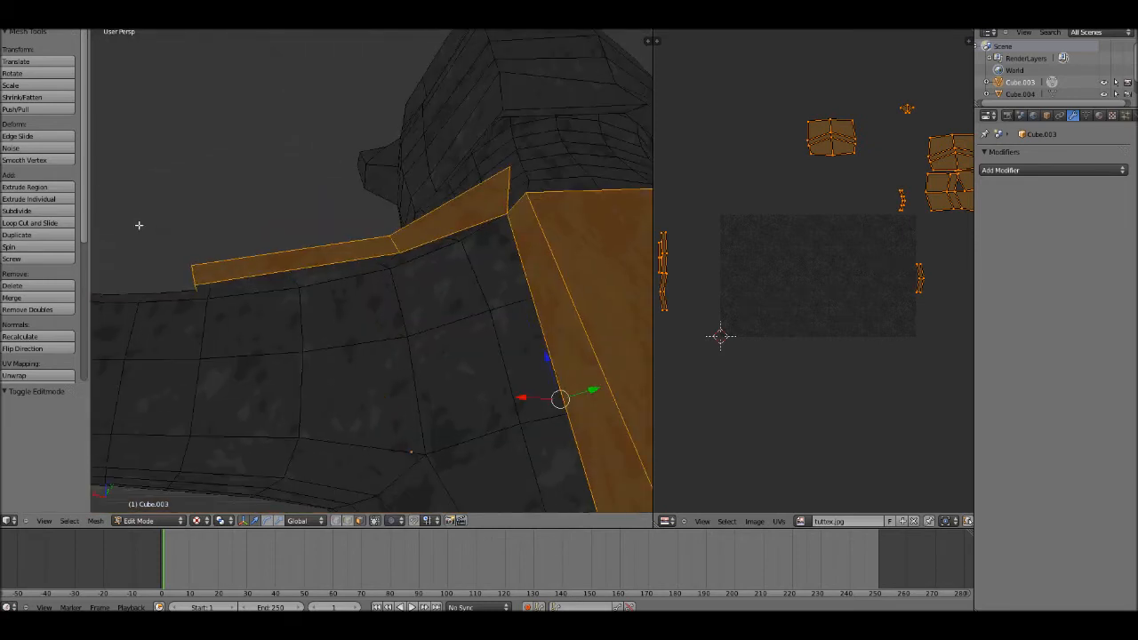
right_click(309, 266, "shift")
right_click(309, 273, "shift")
right_click(318, 257, "shift")
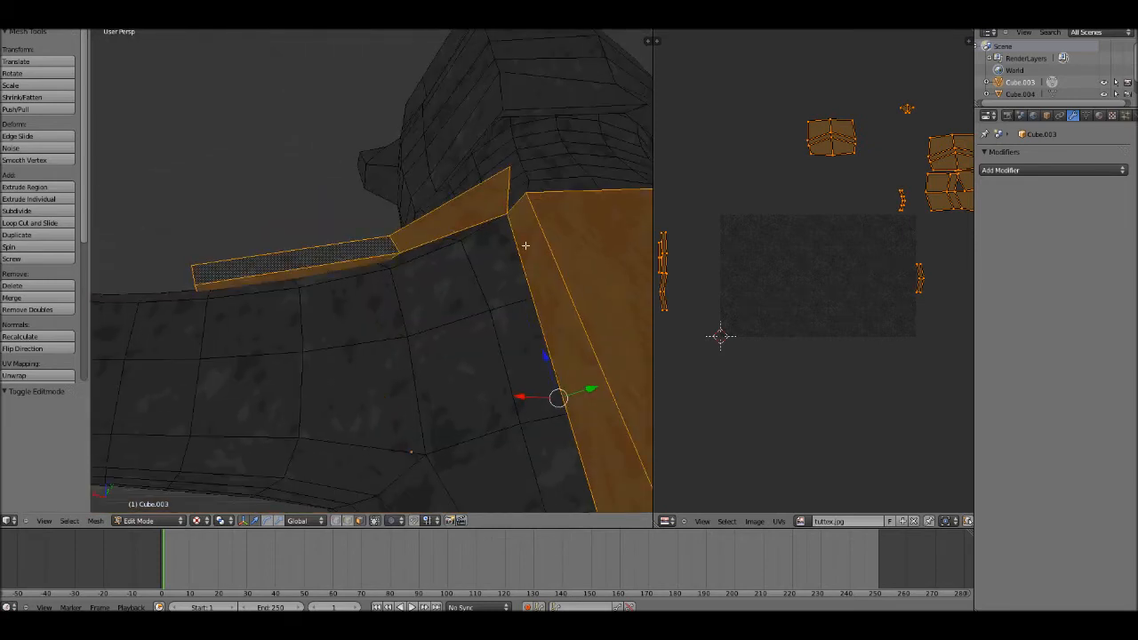
middle_click_drag(526, 246, 423, 250)
right_click(419, 230, "shift")
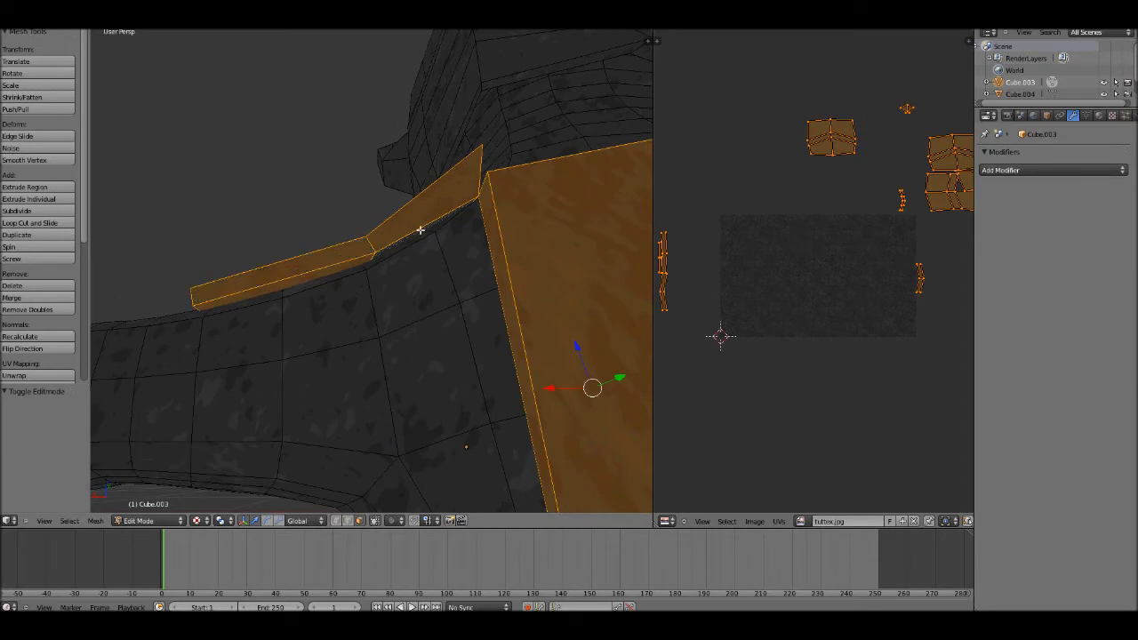
- Complete the selection beneath the right shoulder plate and assign the image tuttex3.jpg to all selected armour faces
scroll(559, 251, "down", 5)
middle_click_drag(543, 267, 347, 260)
scroll(347, 297, "up", 5)
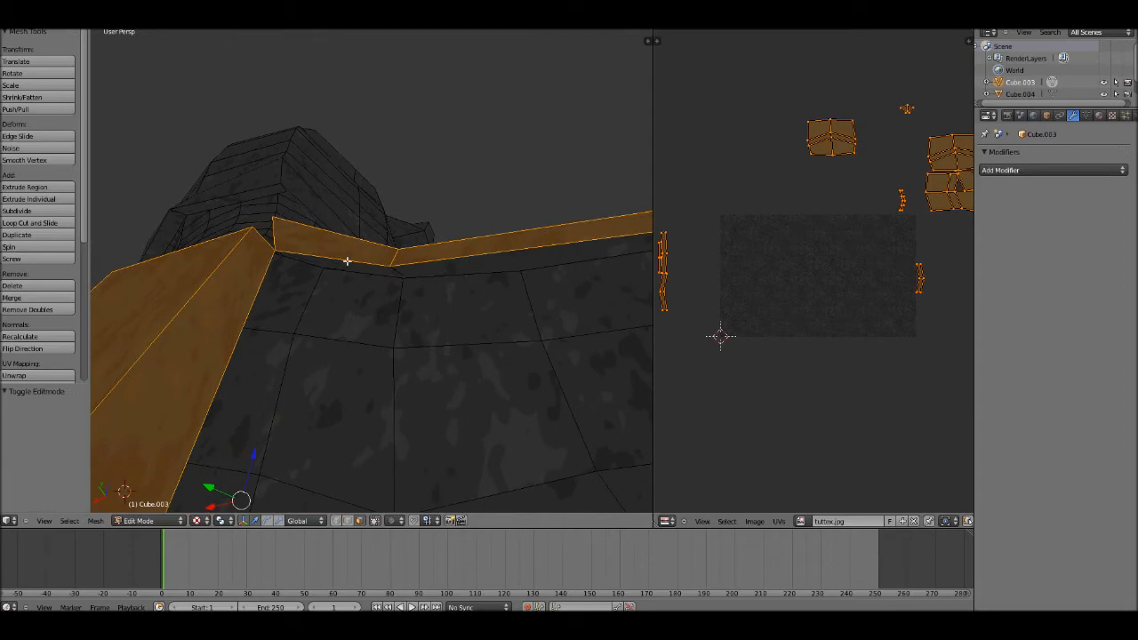
middle_click_drag(439, 263, 425, 201)
middle_click_drag(512, 79, 456, 135)
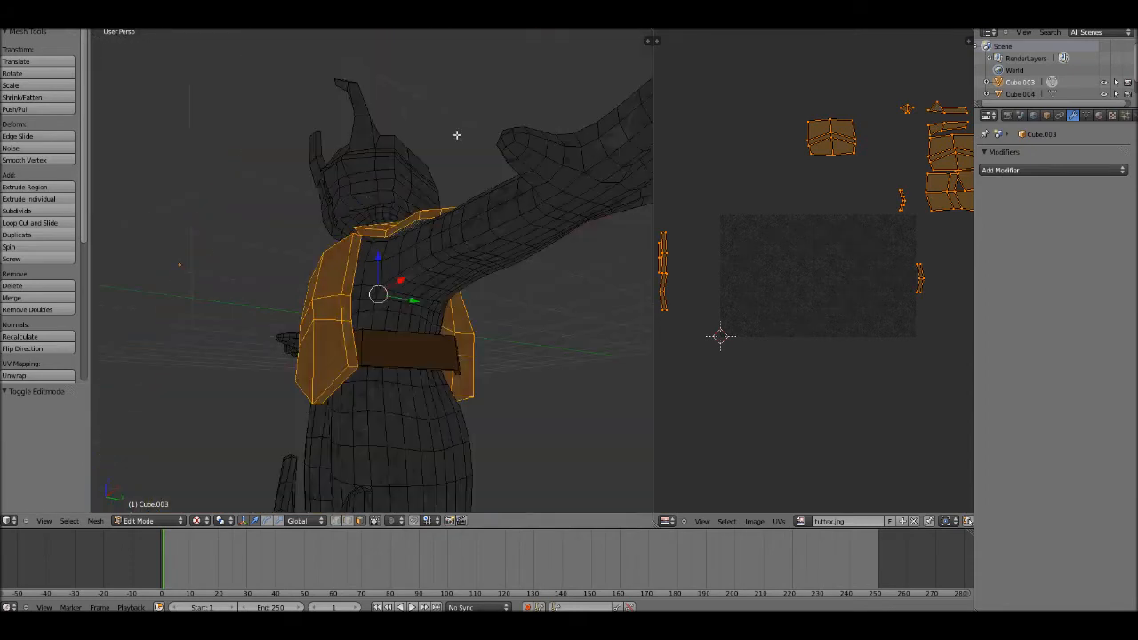
key("KP_1")
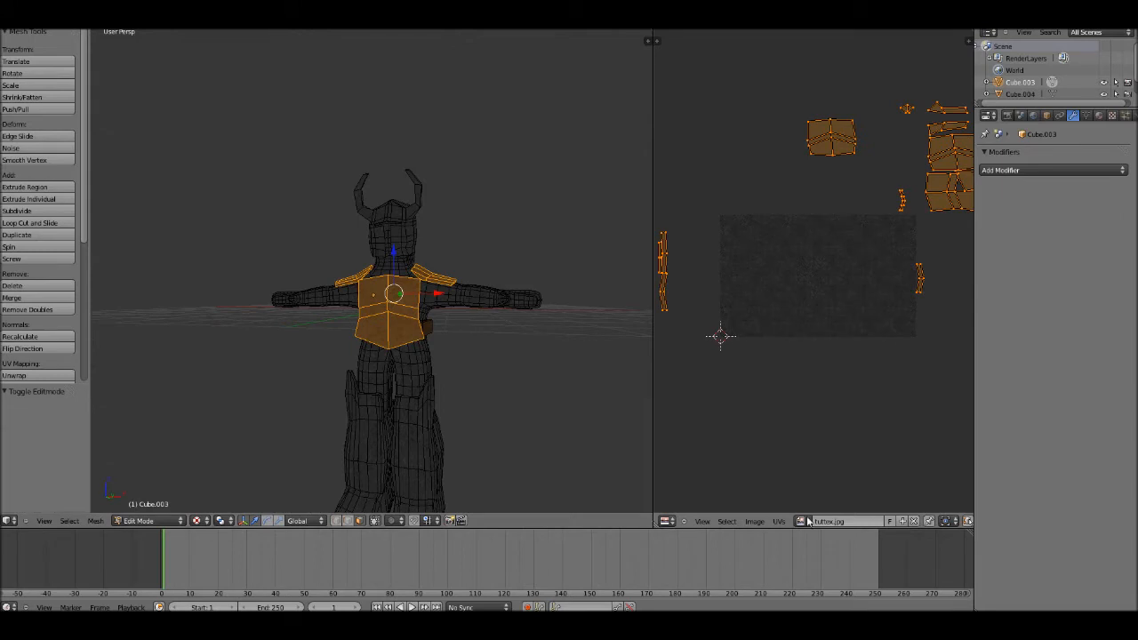
left_click(801, 521)
left_click(828, 429)
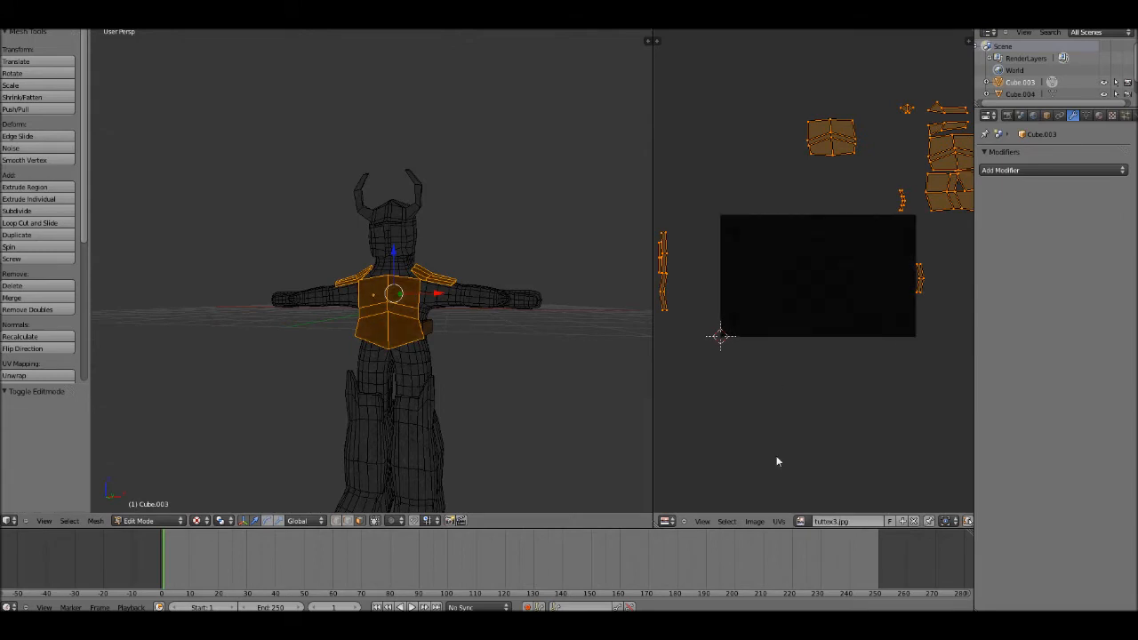
- Inspect the retextured torso and shoulder plates in object mode, then deselect everything in edit mode from the front view
key("Tab")
middle_click_drag(370, 310, 415, 352)
scroll(421, 348, "up", 4)
key("a")
scroll(415, 351, "up", 3)
key("Tab")
mouse_move(376, 318)
middle_mouse_down()
mouse_move(473, 323)
mouse_move(398, 323)
middle_mouse_up()
scroll(398, 323, "down", 2)
key("KP_1")
scroll(401, 326, "down", 2)
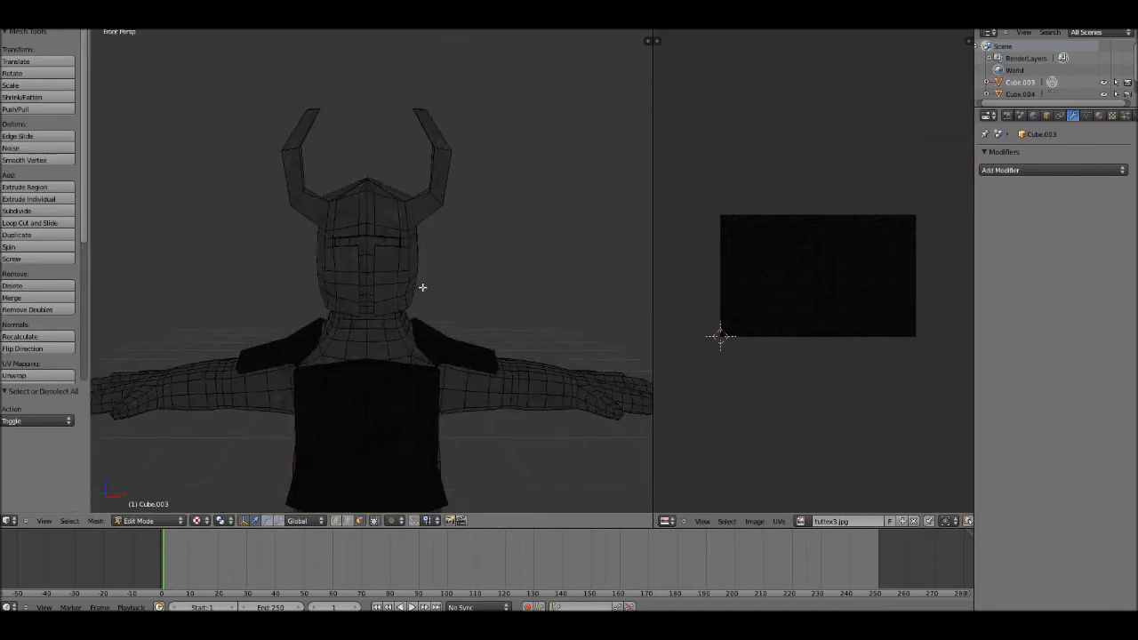
- Box-select the whole horned helmet through the mesh in front view, then restore textured viewport shading
key("z")
key("b")
mouse_move(235, 58)
left_mouse_down()
mouse_move(432, 204)
mouse_move(482, 322)
left_mouse_up()
key("z")
scroll(439, 322, "up", 5)
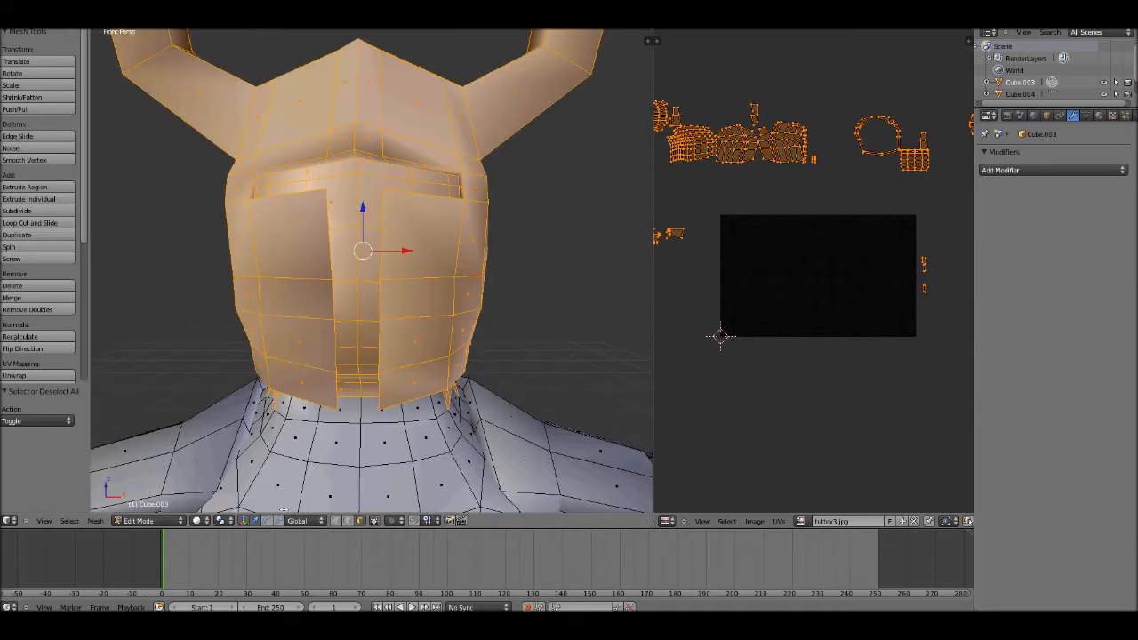
left_click(206, 521)
left_click(217, 467)
mouse_move(216, 468)
middle_mouse_down()
mouse_move(267, 418)
mouse_move(316, 332)
mouse_move(331, 349)
mouse_move(356, 327)
mouse_move(365, 294)
mouse_move(410, 274)
mouse_move(385, 346)
mouse_move(461, 294)
mouse_move(453, 265)
mouse_move(483, 276)
mouse_move(504, 306)
middle_mouse_up()
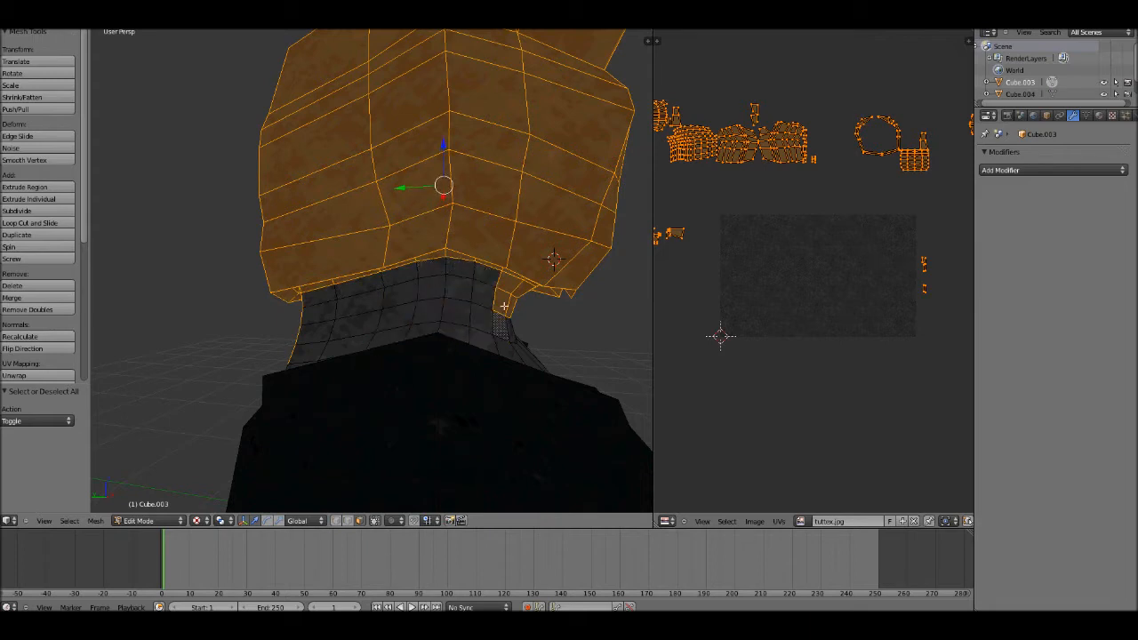
- Remove the neck faces beneath the back of the helmet from the selection
mouse_move(391, 287)
middle_mouse_down()
mouse_move(572, 279)
mouse_move(305, 331)
mouse_move(254, 356)
mouse_move(257, 326)
mouse_move(290, 312)
mouse_move(388, 331)
mouse_move(339, 322)
middle_mouse_up()
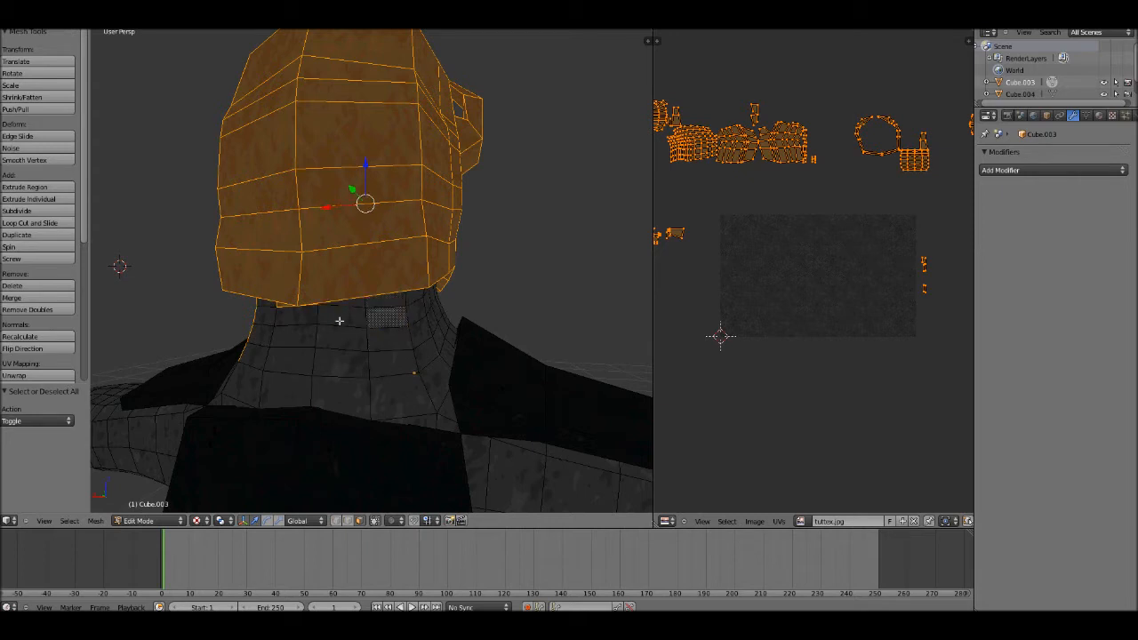
middle_click_drag(430, 271, 418, 256)
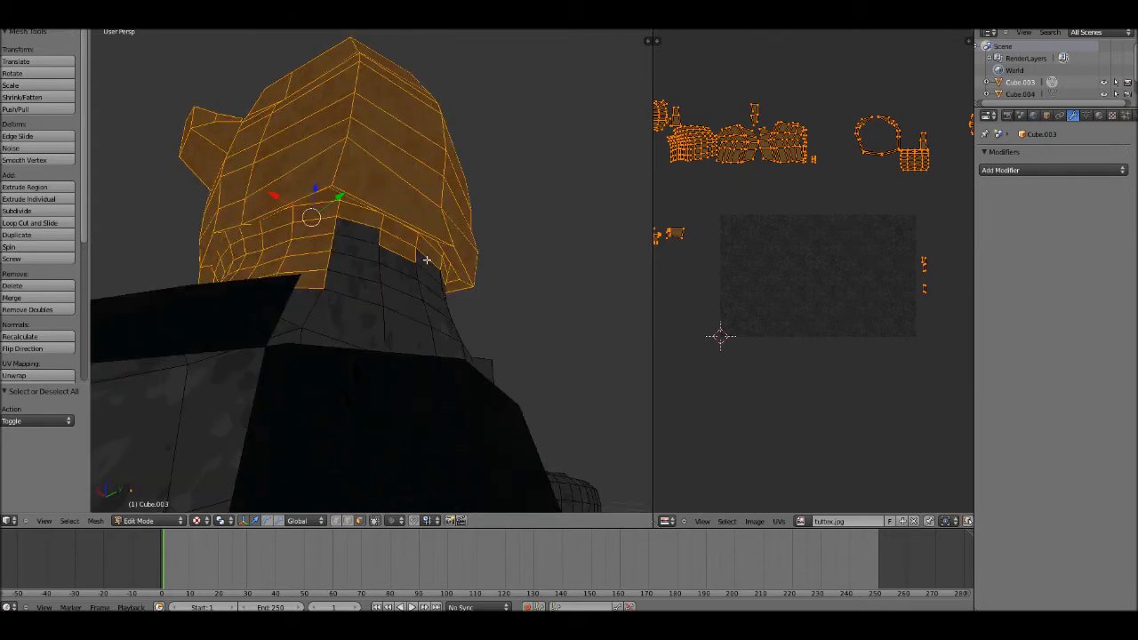
right_click(348, 223, "shift")
right_click(344, 206, "shift")
right_click(347, 229, "shift")
right_click(312, 214, "shift")
right_click(308, 228, "shift")
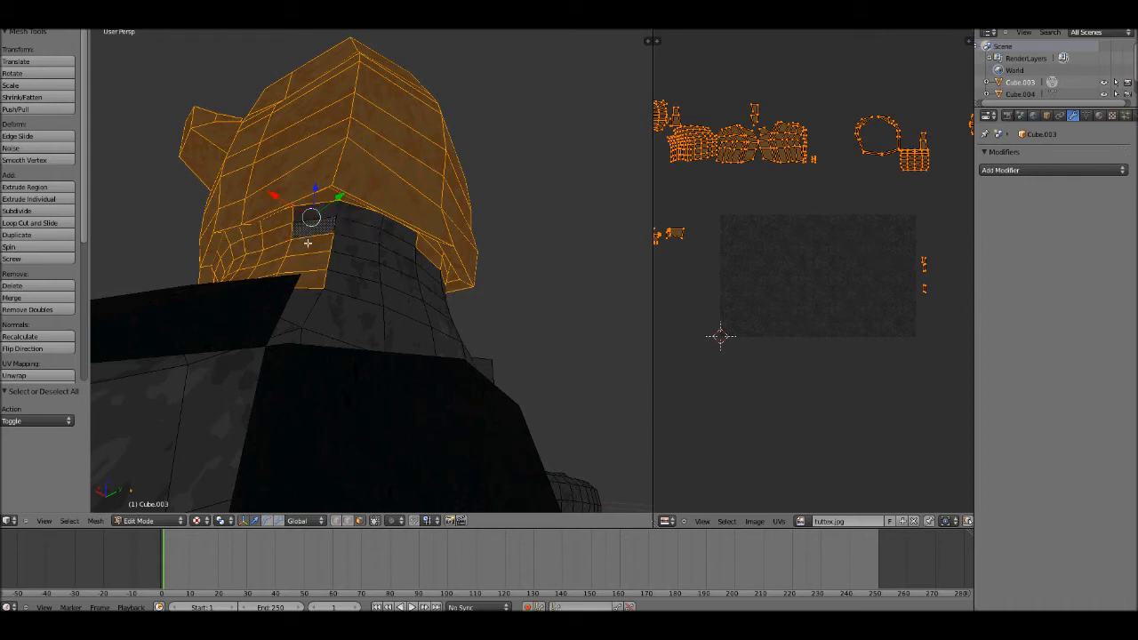
right_click(308, 246, "shift")
right_click(304, 262, "shift")
right_click(304, 278, "shift")
- Remove the neck faces under the helmet's left side from the selection
middle_click_drag(284, 264, 436, 312)
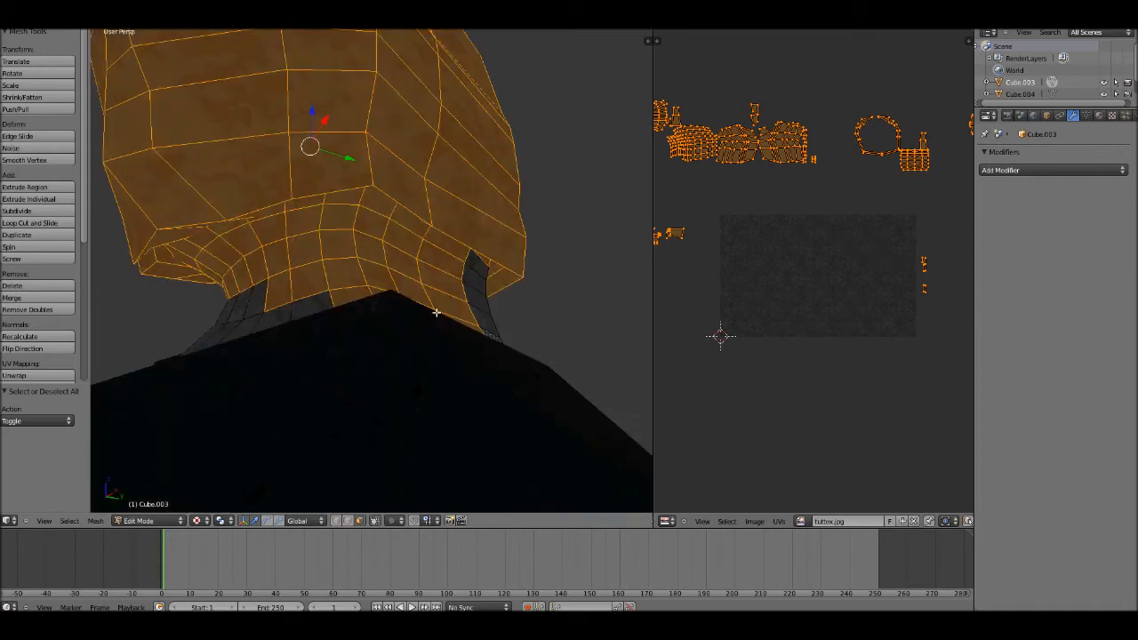
right_click(267, 260, "shift")
right_click(237, 242, "shift")
right_click(240, 236, "shift")
right_click(269, 233, "shift")
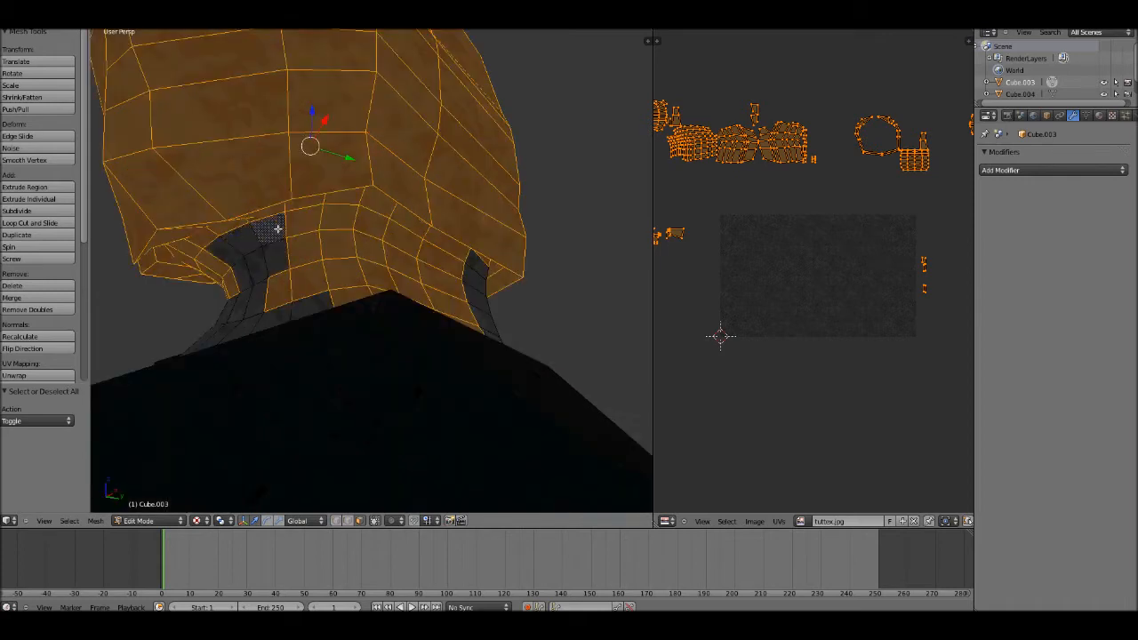
right_click(302, 225, "shift")
right_click(305, 250, "shift")
right_click(308, 281, "shift")
right_click(281, 290, "shift")
right_click(344, 276, "shift")
right_click(353, 294, "shift")
- Remove the neck faces beneath the helmet's rear-left corner from the selection
middle_click_drag(443, 251, 386, 307)
right_click(333, 318, "shift")
right_click(340, 338, "shift")
right_click(380, 345, "shift")
middle_click_drag(403, 345, 361, 383)
right_click(361, 384, "shift")
right_click(373, 365, "shift")
right_click(331, 359, "shift")
right_click(319, 326, "shift")
right_click(369, 342, "shift")
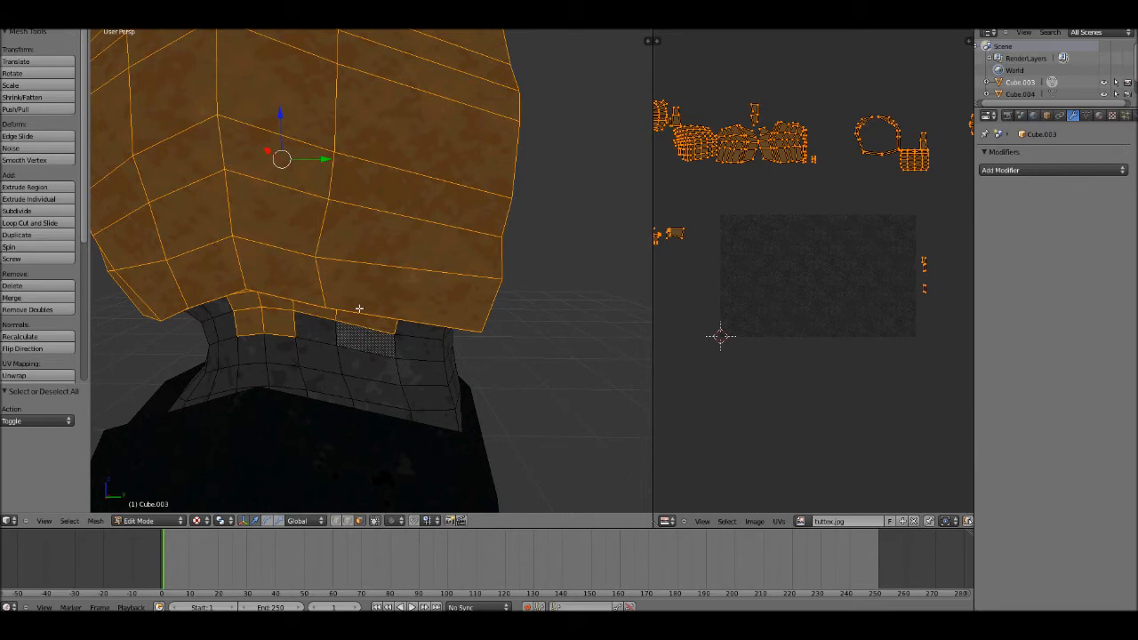
- Remove the next stretch of neck faces below the helmet's rear rim from the selection
middle_click_drag(358, 308, 385, 290)
right_click(332, 227, "shift")
right_click(360, 234, "shift")
right_click(329, 266, "shift")
right_click(401, 256, "shift")
right_click(363, 263, "shift")
right_click(399, 272, "shift")
right_click(426, 265, "shift")
- Continue around the neck, removing the rows of faces beneath the helmet's rim from the selection
middle_click_drag(426, 263, 563, 234)
right_click(342, 207, "shift")
right_click(382, 198, "shift")
right_click(380, 226, "shift")
right_click(339, 232, "shift")
right_click(346, 256, "shift")
right_click(394, 256, "shift")
right_click(289, 261, "shift")
right_click(283, 233, "shift")
middle_click_drag(284, 232, 403, 220)
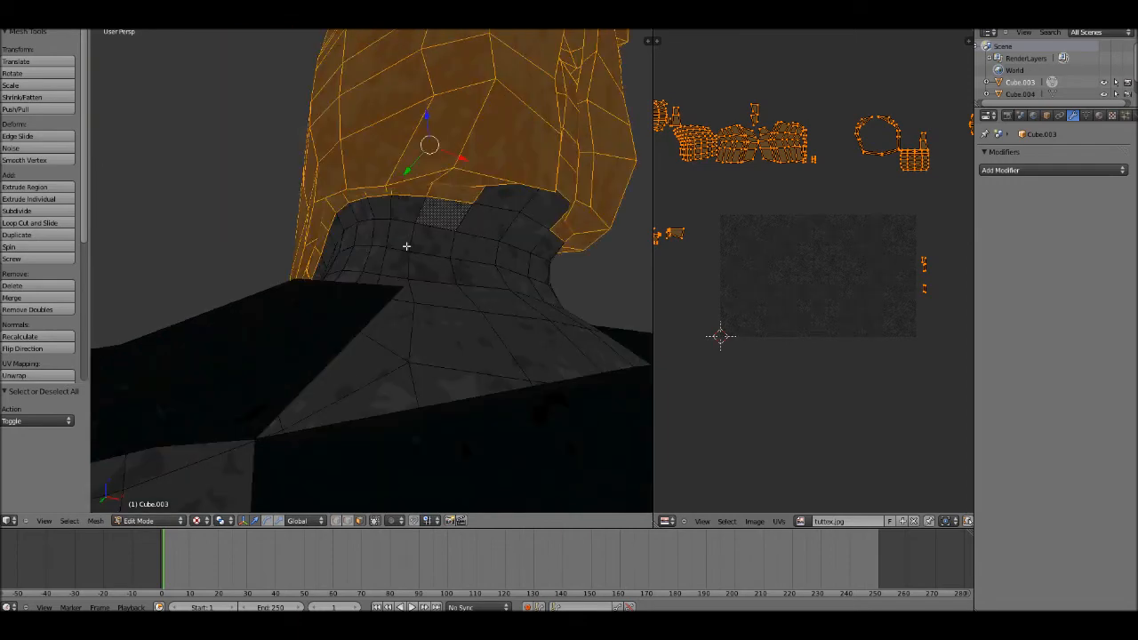
- Remove the neck faces close under the helmet's front edge from the selection
scroll(421, 282, "up", 4)
middle_click_drag(429, 279, 262, 329)
right_click(274, 314, "shift")
right_click(308, 279, "shift")
right_click(348, 252, "shift")
mouse_move(511, 274)
middle_mouse_down()
mouse_move(483, 272)
mouse_move(490, 281)
middle_mouse_up()
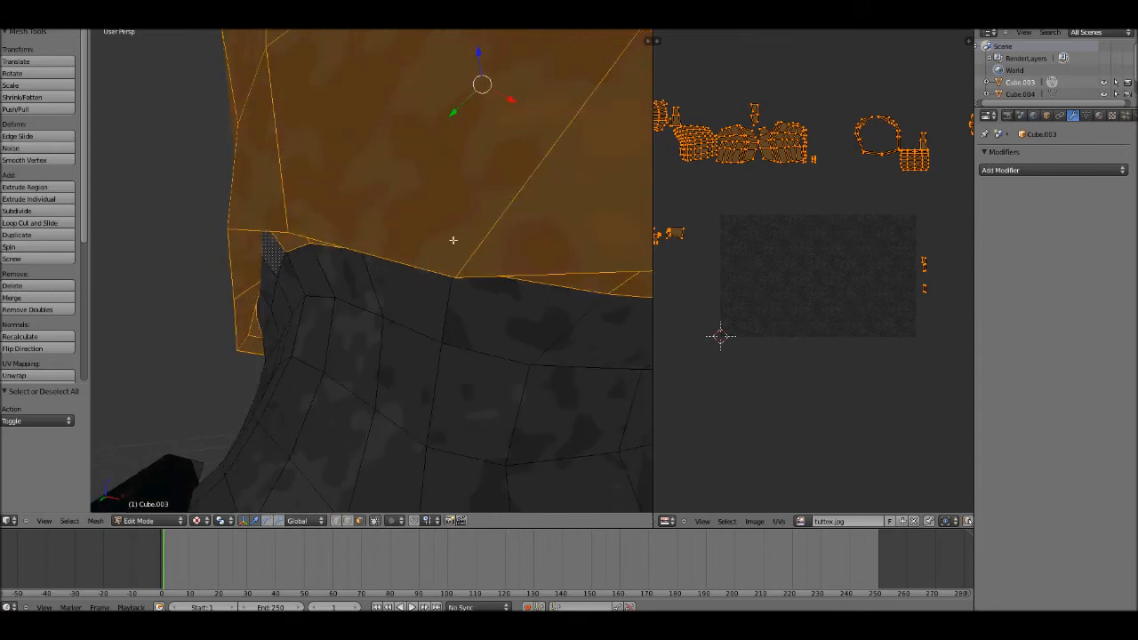
middle_click_drag(452, 240, 454, 218)
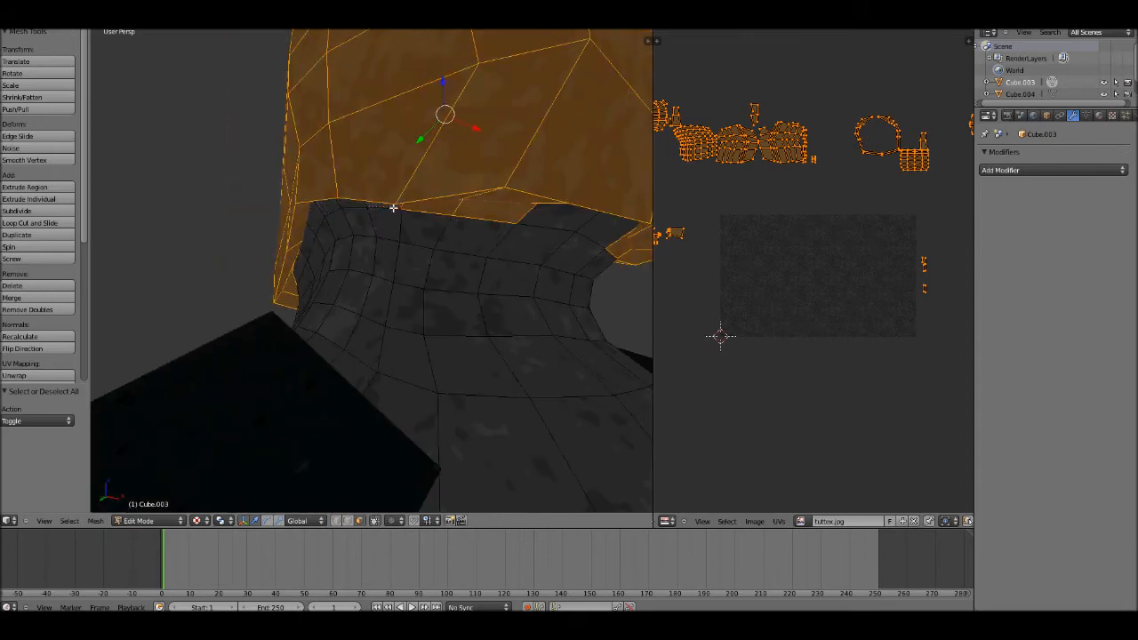
right_click(480, 211, "shift")
- Remove the stray neck faces tucked inside the helmet's side and rear edges from the selection
middle_click_drag(234, 241, 378, 224)
right_click(305, 241, "shift")
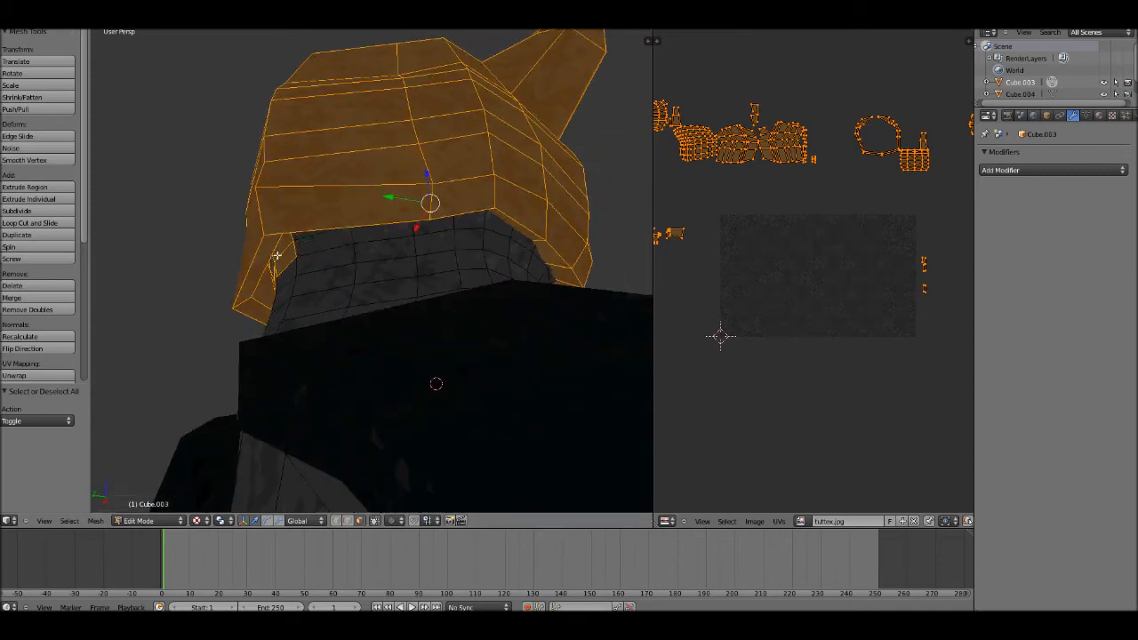
middle_click_drag(286, 261, 309, 224)
right_click(270, 251, "shift")
middle_click_drag(208, 252, 403, 240)
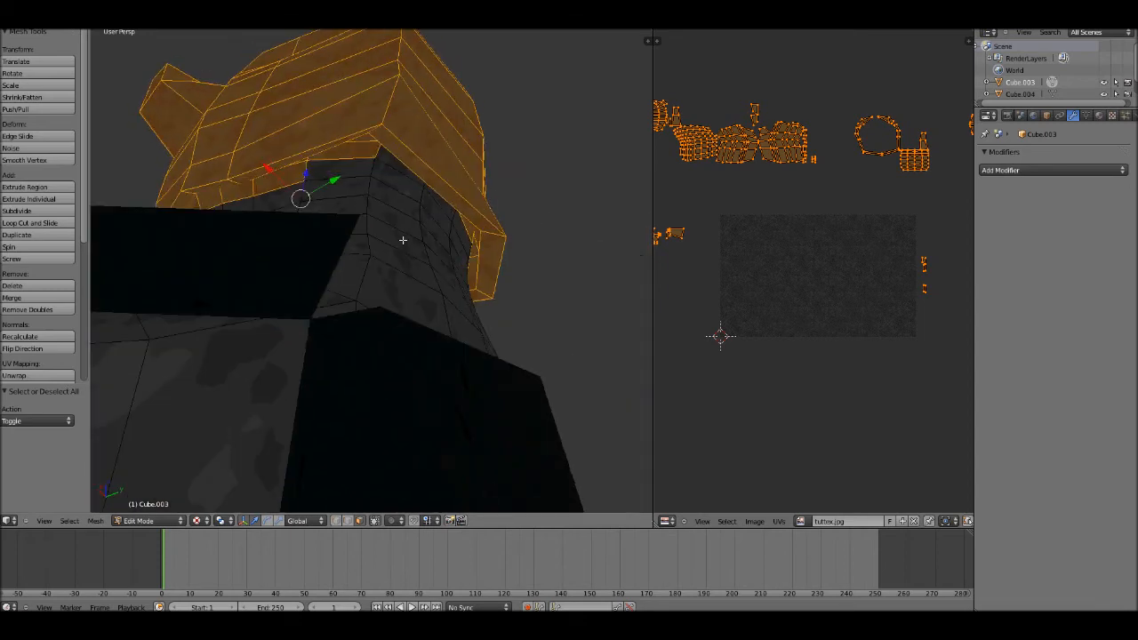
right_click(363, 150, "shift")
- Remove the remaining strip of neck faces along the helmet's side rim from the selection
mouse_move(256, 197)
middle_mouse_down()
mouse_move(285, 195)
mouse_move(255, 178)
middle_mouse_up()
right_click(291, 188, "shift")
right_click(255, 188, "shift")
right_click(200, 193, "shift")
right_click(210, 187, "shift")
right_click(167, 215, "shift")
right_click(152, 232, "shift")
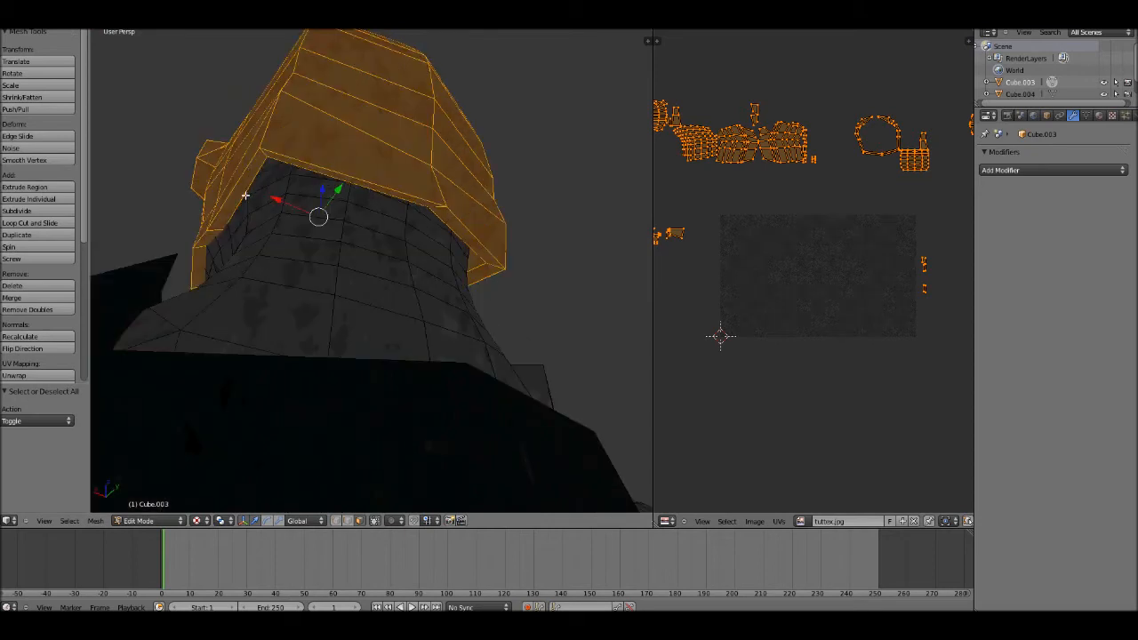
middle_click_drag(234, 211, 393, 199)
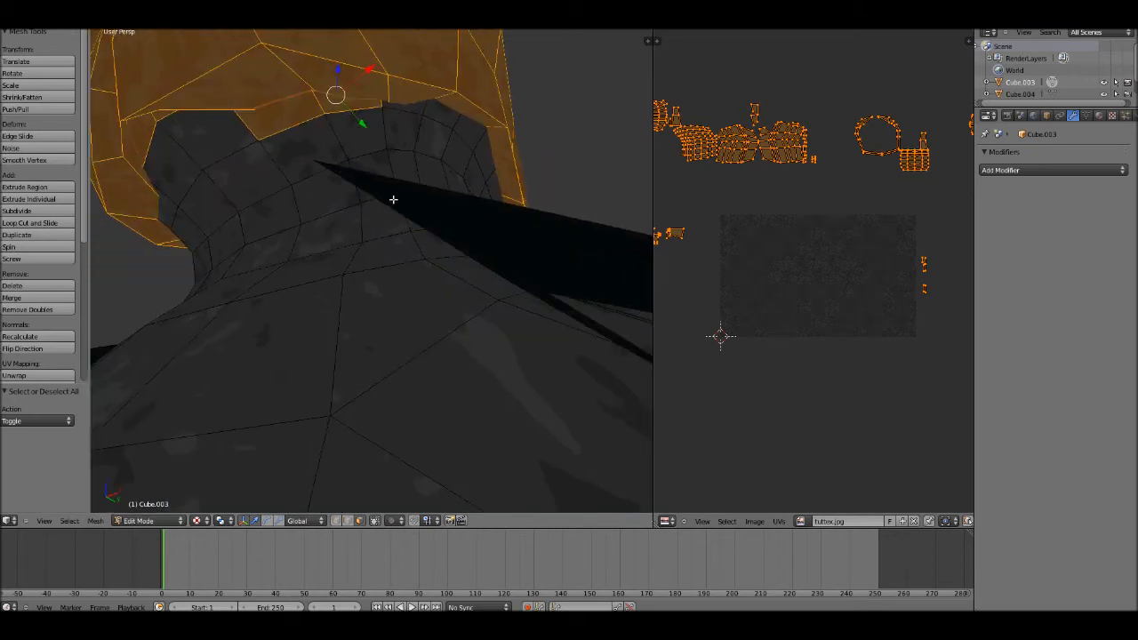
- Remove the throat and chin faces behind the lower part of the helmet's vertical slit from the selection
middle_click_drag(301, 111, 356, 230)
right_click(321, 216, "shift")
right_click(361, 234, "shift")
right_click(359, 294, "shift")
right_click(322, 304, "shift")
right_click(329, 373, "shift")
right_click(370, 362, "shift")
right_click(365, 395, "shift")
- Remove the face surfaces behind the upper part of the helmet's vertical slit from the selection
middle_click_drag(338, 305, 351, 226)
right_click(329, 127, "shift")
right_click(368, 124, "shift")
right_click(357, 181, "shift")
right_click(275, 287, "shift")
right_click(255, 287, "shift")
right_click(460, 286, "shift")
right_click(488, 296, "shift")
middle_click_drag(488, 296, 362, 259)
- Remove the remaining head faces behind the helmet's horizontal eye slit from the selection
right_click(320, 166, "shift")
right_click(319, 166, "shift")
right_click(358, 177, "shift")
middle_click_drag(336, 180, 418, 158)
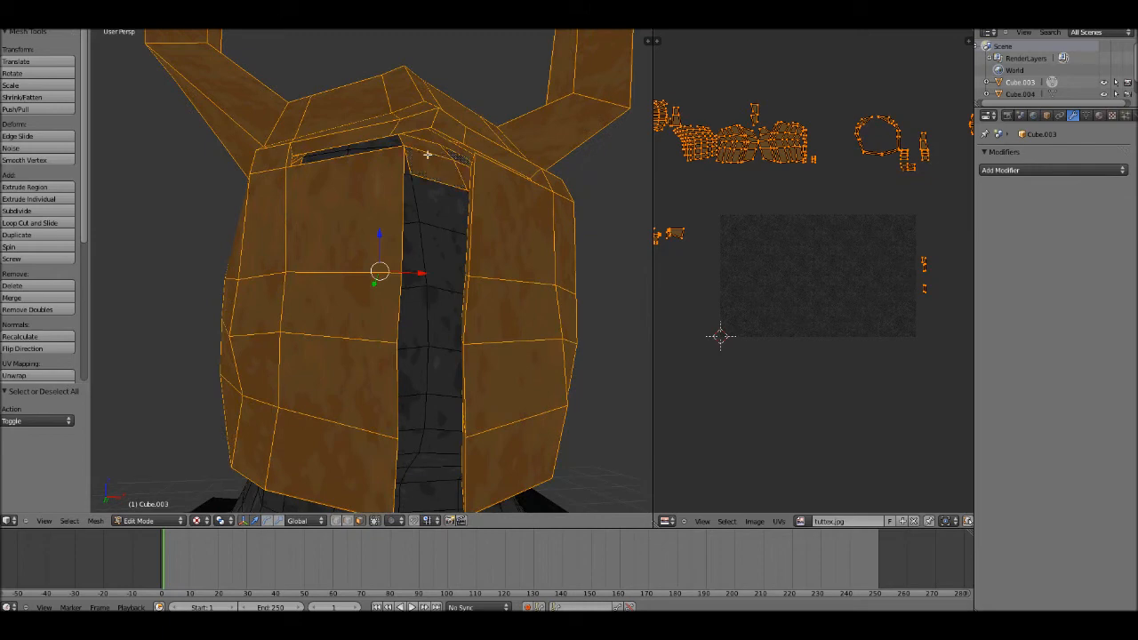
middle_click_drag(437, 157, 313, 265)
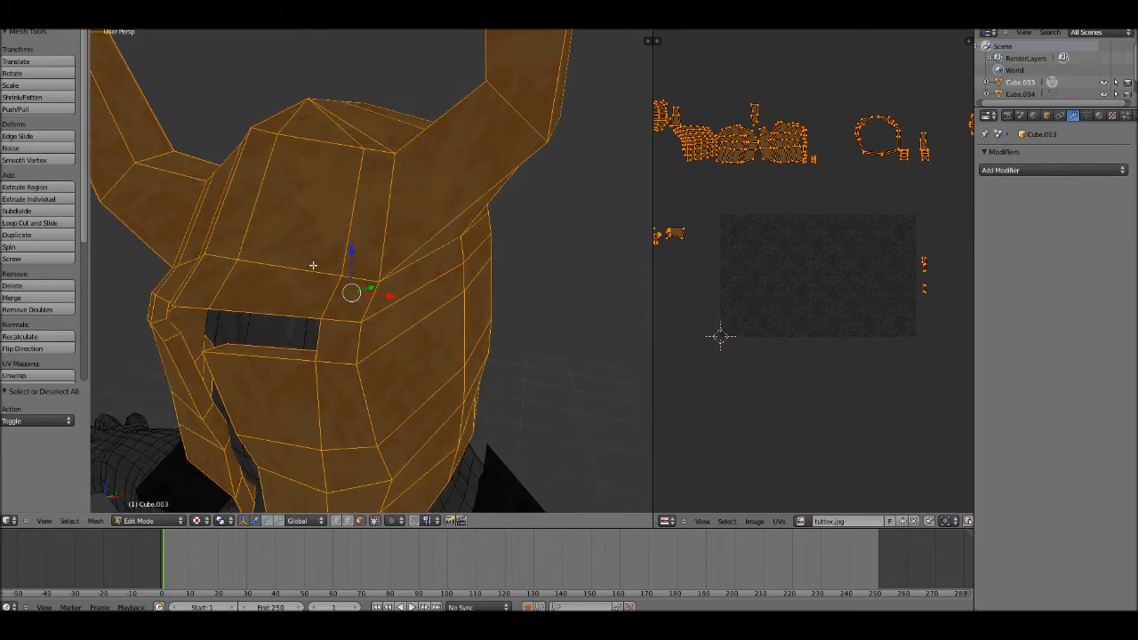
middle_click_drag(227, 331, 312, 304)
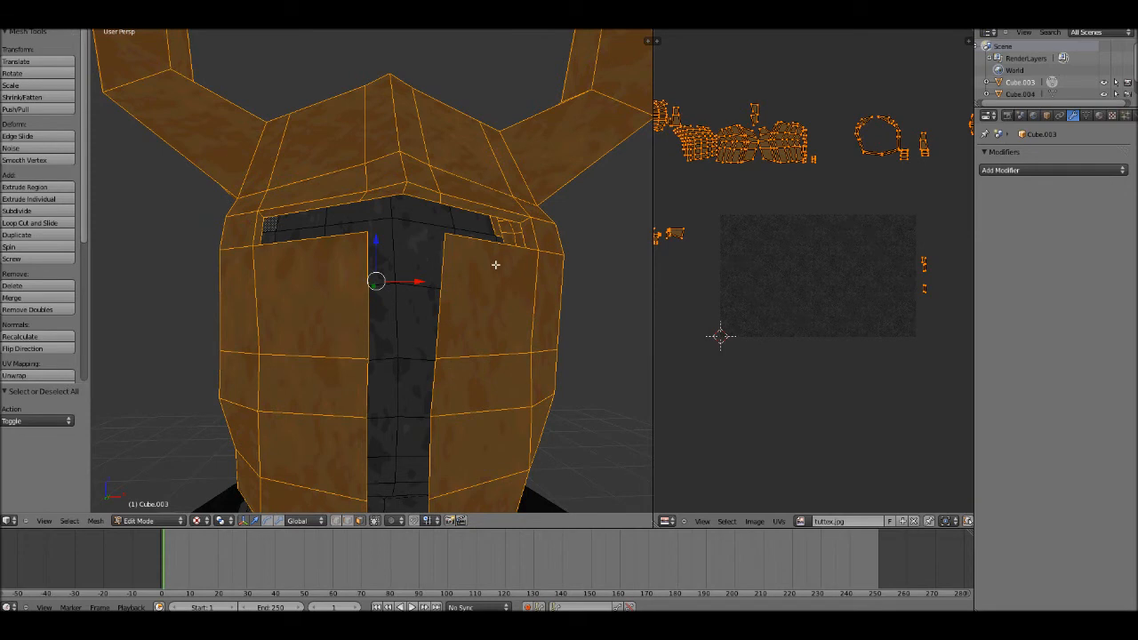
scroll(464, 271, "down", 8)
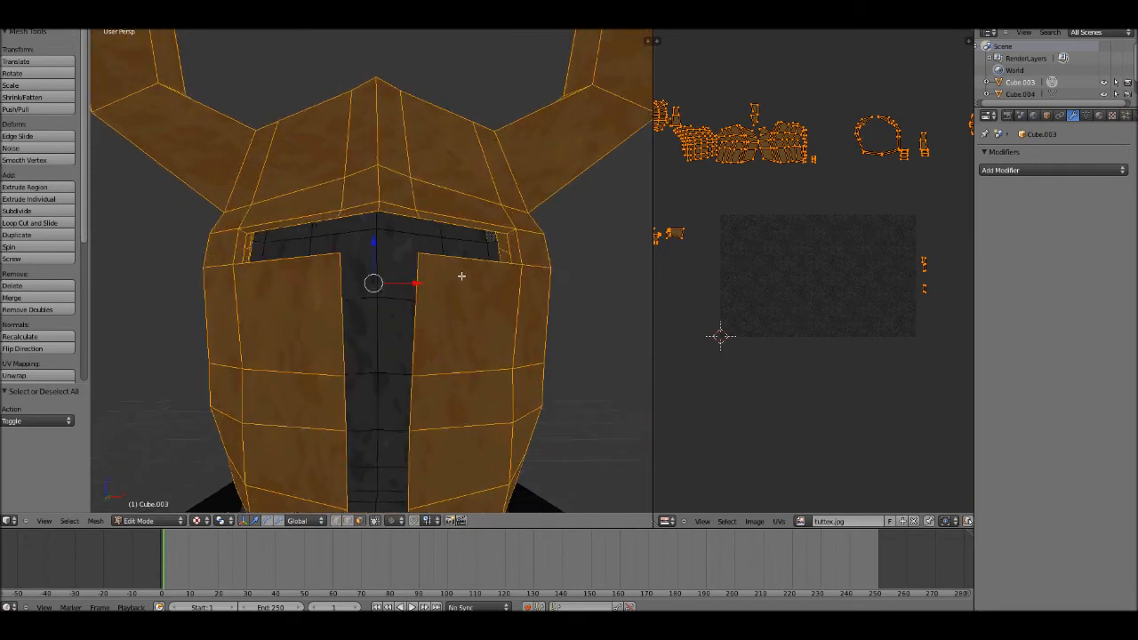
- Assign tuttex3.jpg to the selected helmet faces and check the character from the front in object mode
left_click(801, 522)
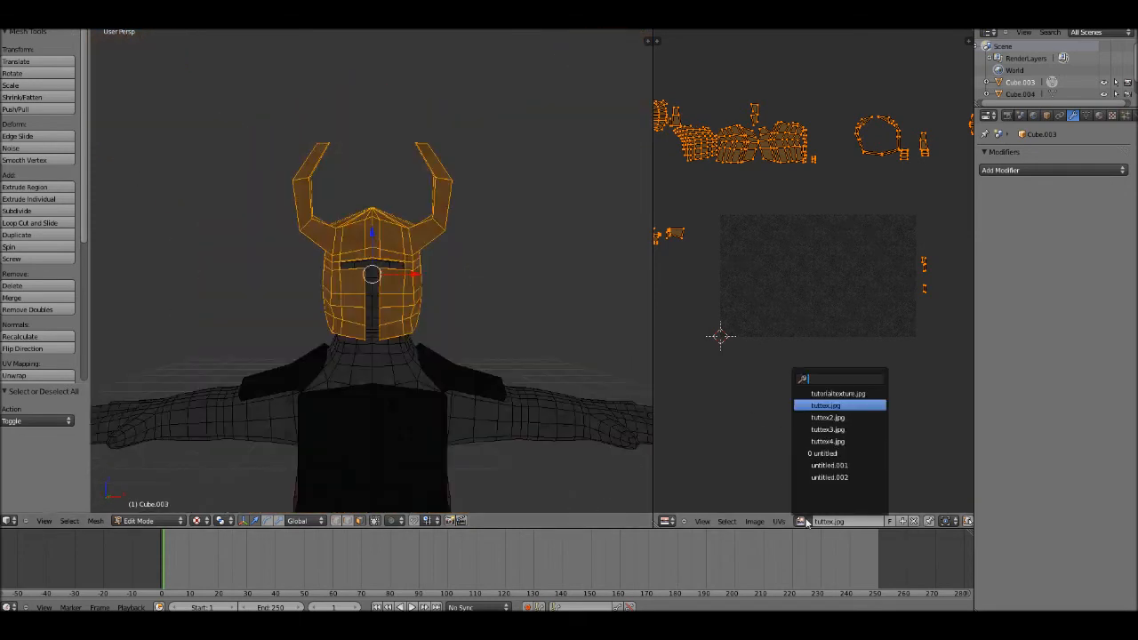
left_click(838, 431)
key("Tab")
middle_click_drag(386, 306, 371, 328)
scroll(432, 332, "down", 3)
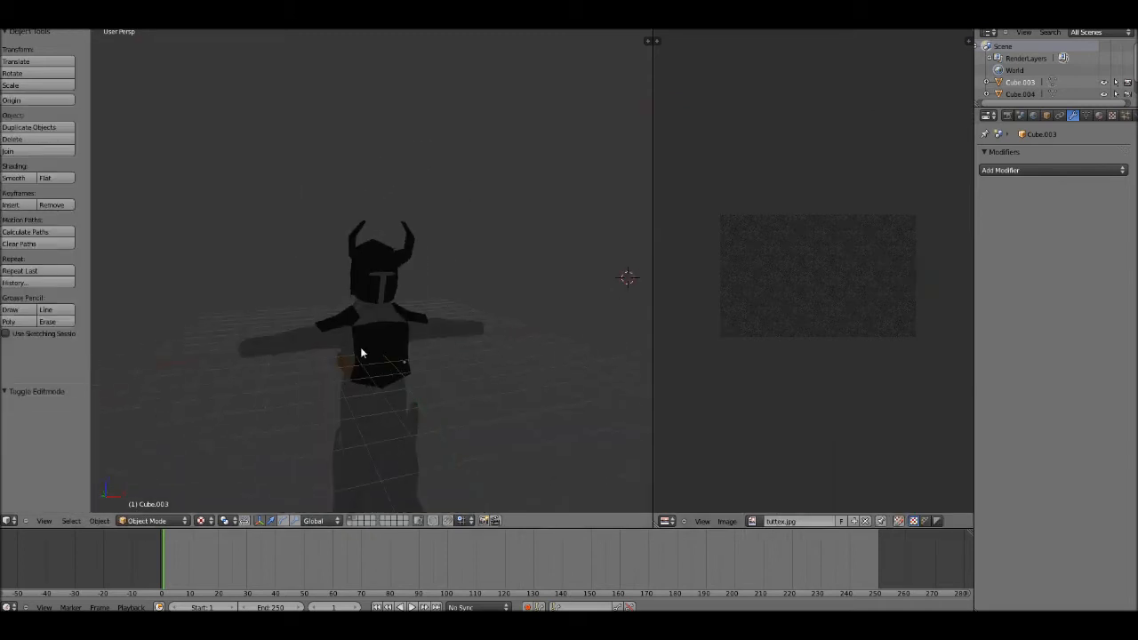
scroll(361, 348, "down", 4)
middle_click_drag(434, 386, 427, 365, "shift")
key("KP_1")
scroll(428, 365, "up", 3)
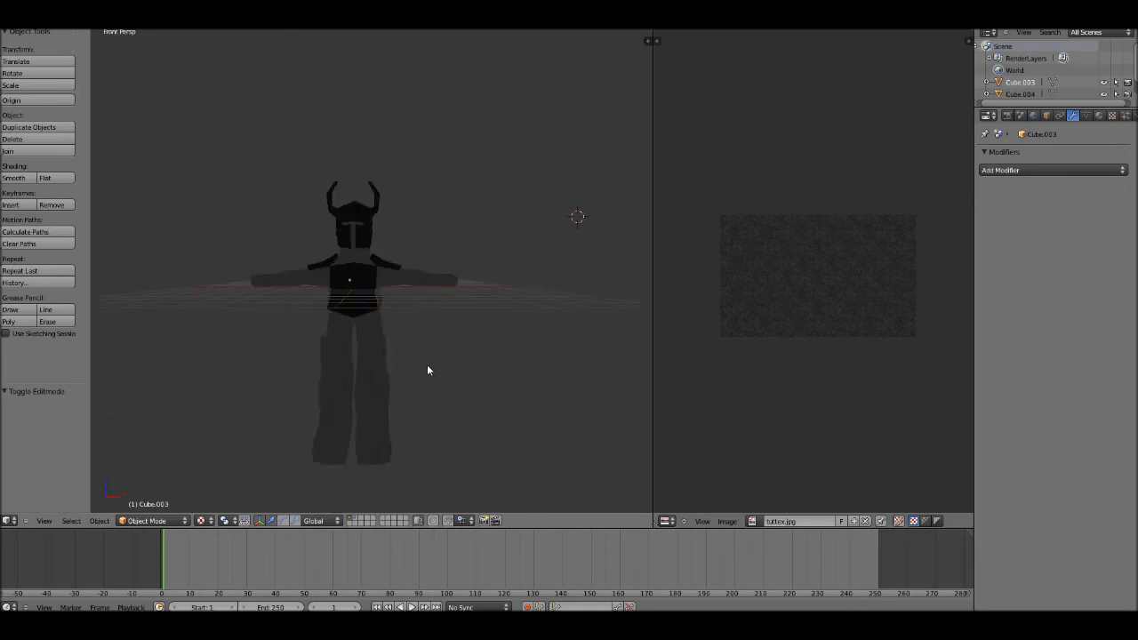
- Deselect everything in edit mode, box-select both legs and boots through the mesh in front view, and show solid shading
key("Tab")
scroll(460, 257, "up", 4)
key("a")
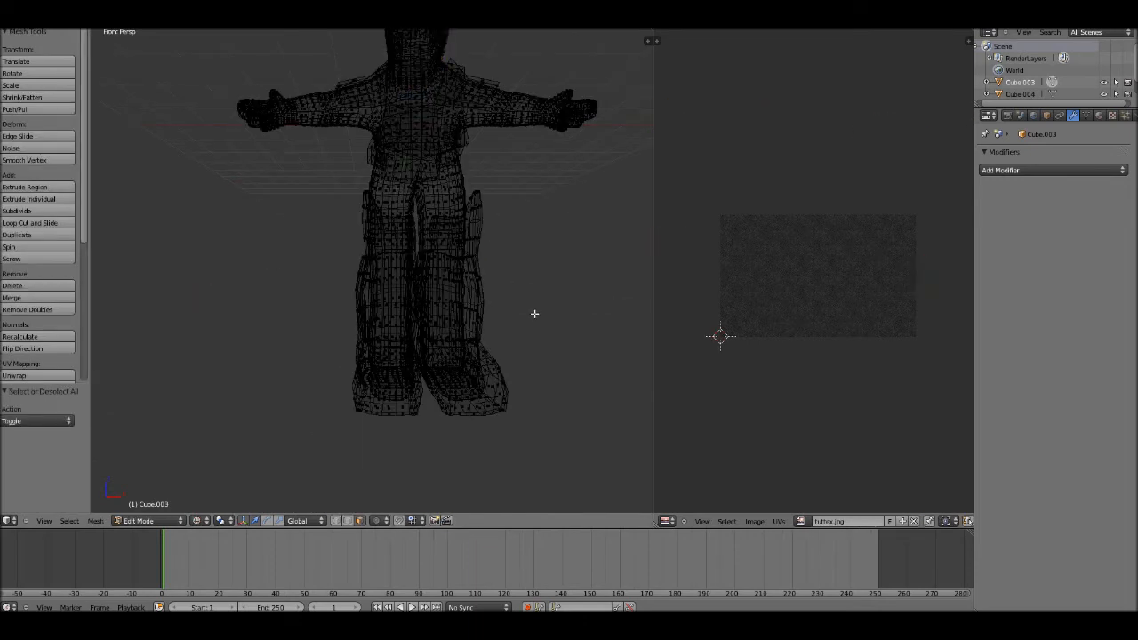
middle_click_drag(534, 314, 468, 310, "shift")
key("b")
left_click_drag(267, 181, 523, 420)
key("z")
scroll(434, 264, "up", 4)
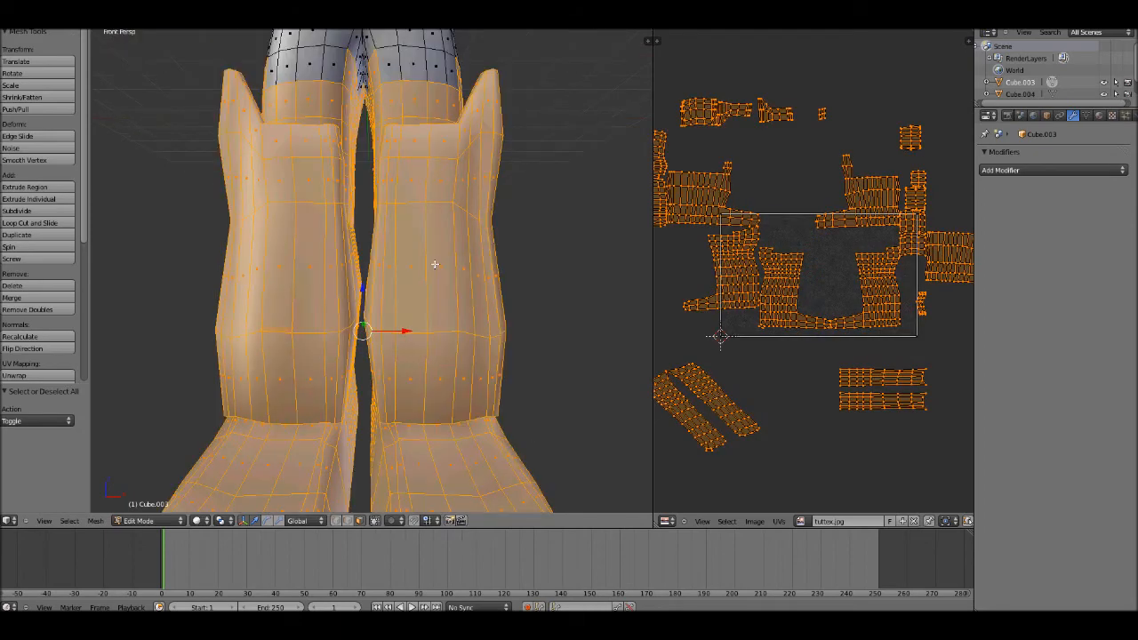
middle_click_drag(418, 316, 427, 414, "shift")
middle_click_drag(405, 240, 484, 331, "shift")
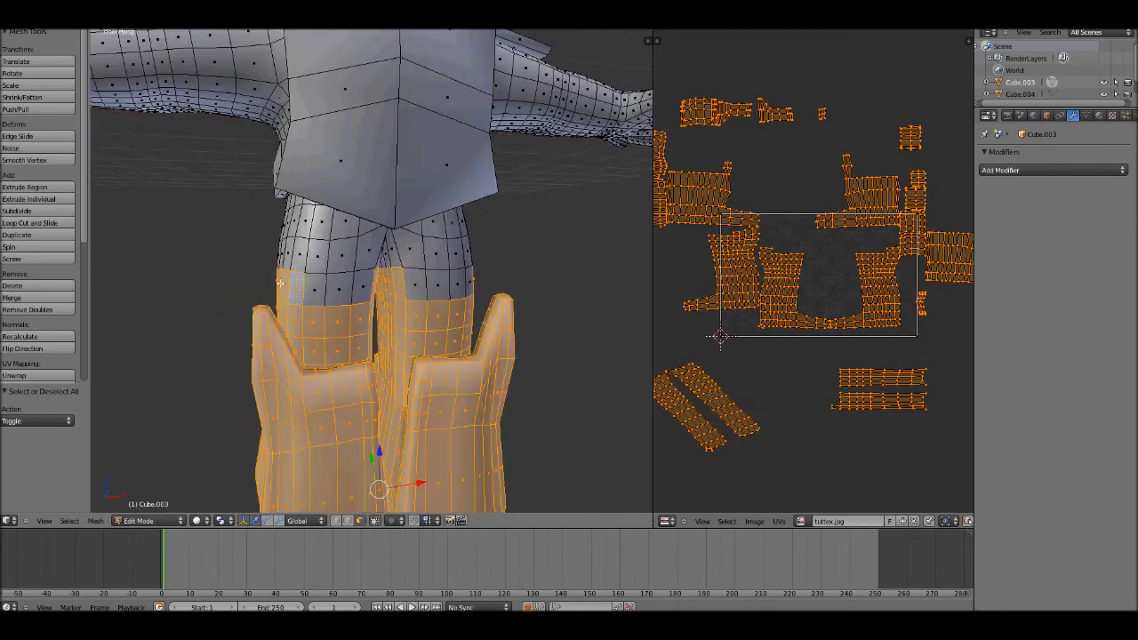
- Remove the uppermost thigh faces around both legs from the leg selection
middle_click_drag(280, 281, 411, 303)
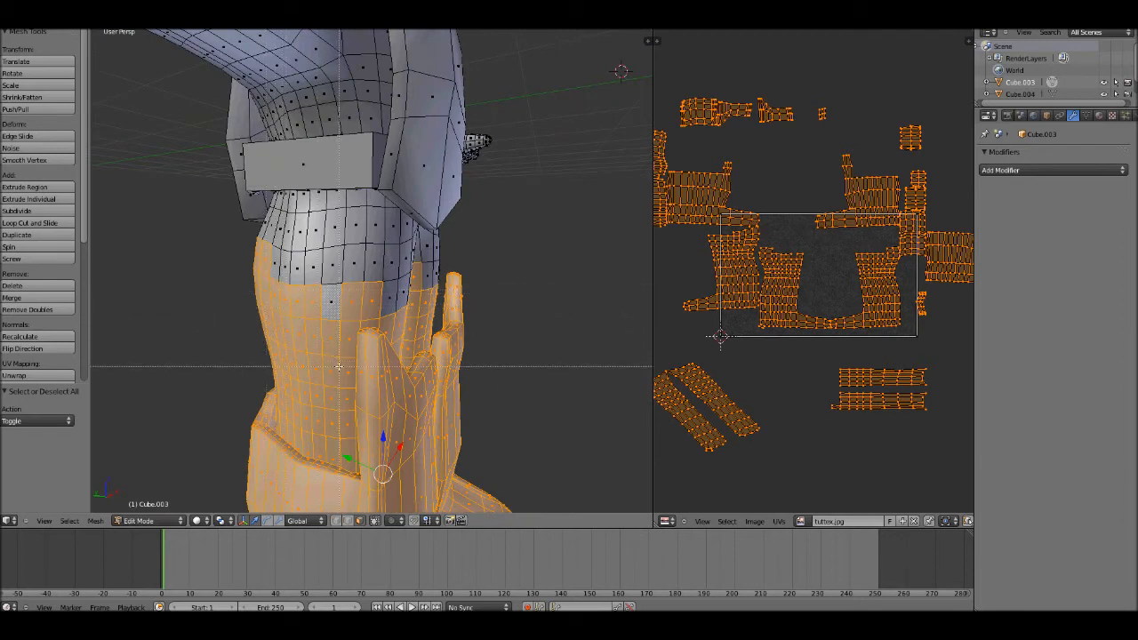
middle_click_drag(294, 319, 385, 327)
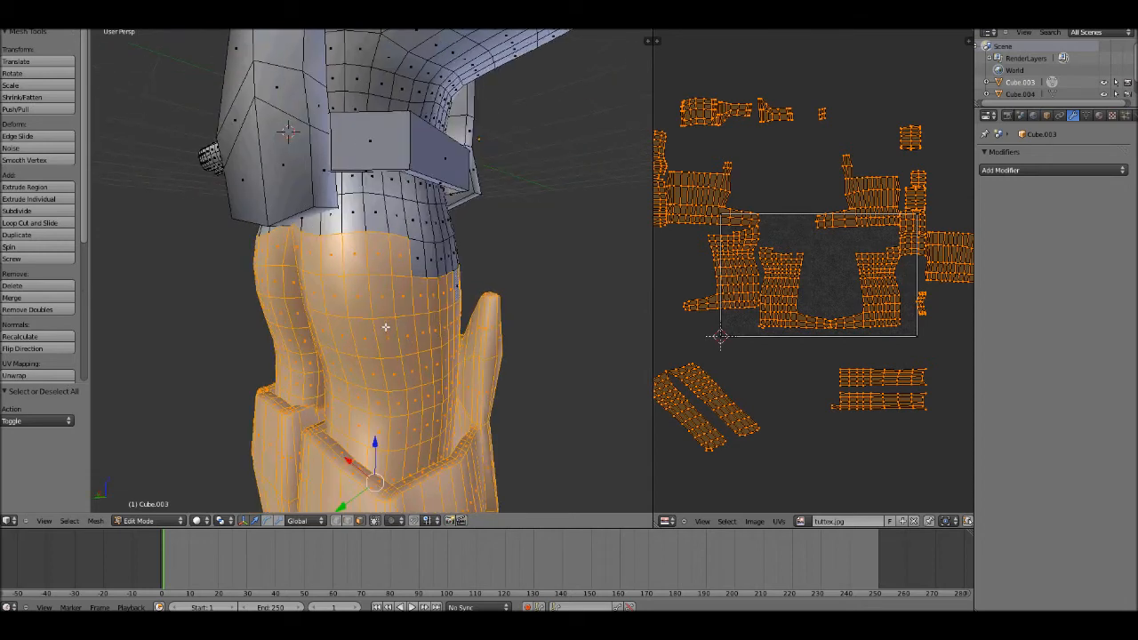
left_click_drag(319, 296, 390, 370)
middle_click_drag(338, 322, 351, 240)
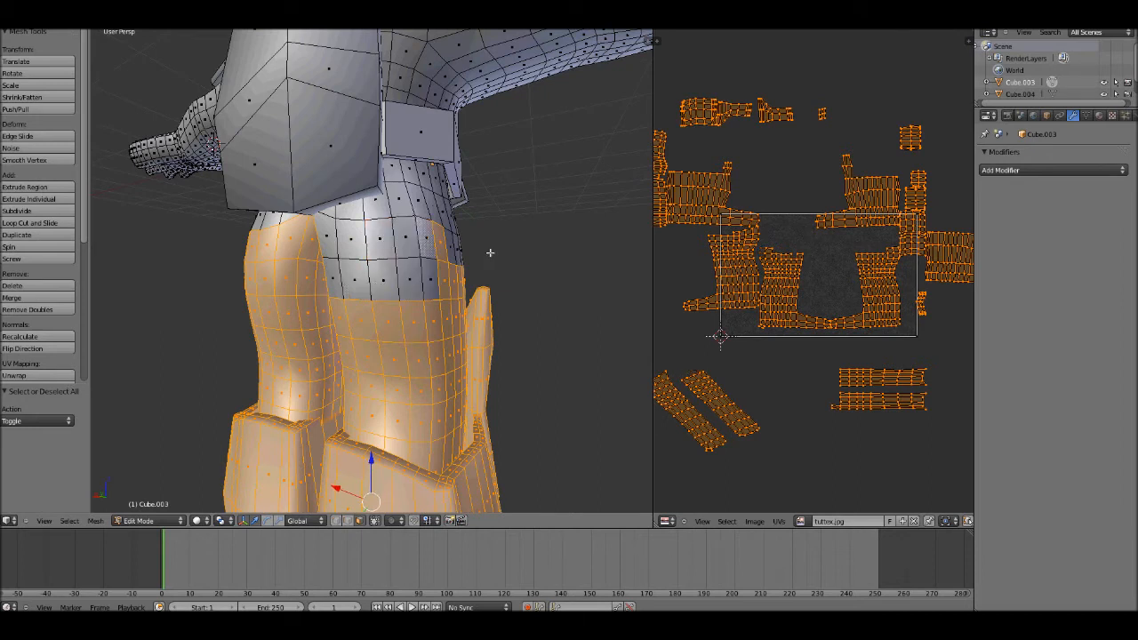
middle_click_drag(491, 253, 418, 281)
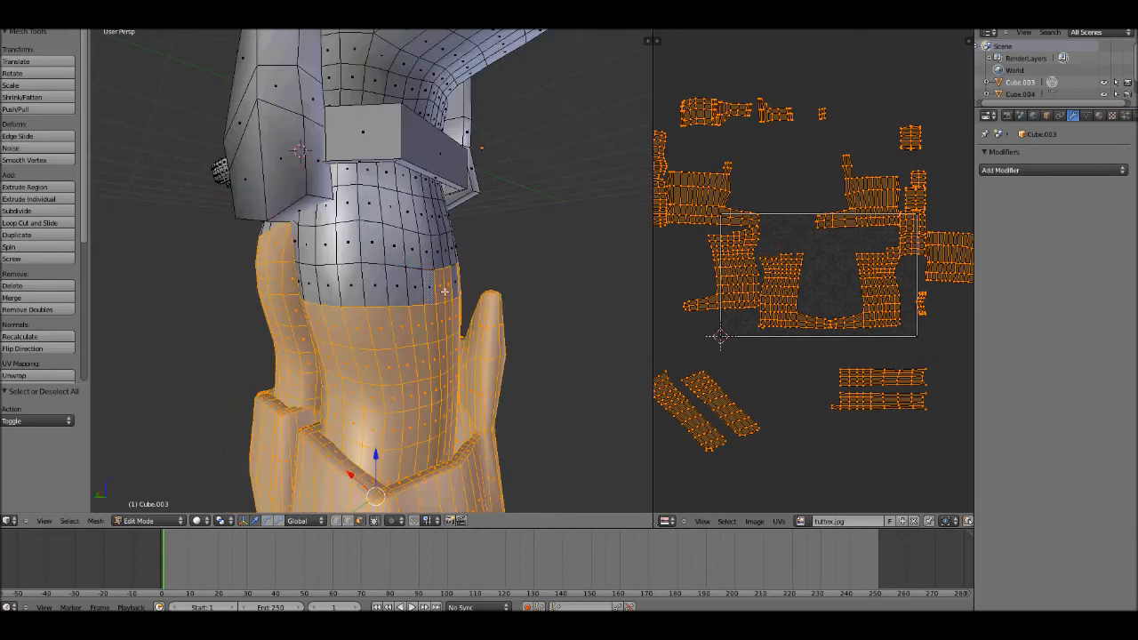
middle_click_drag(540, 268, 379, 300)
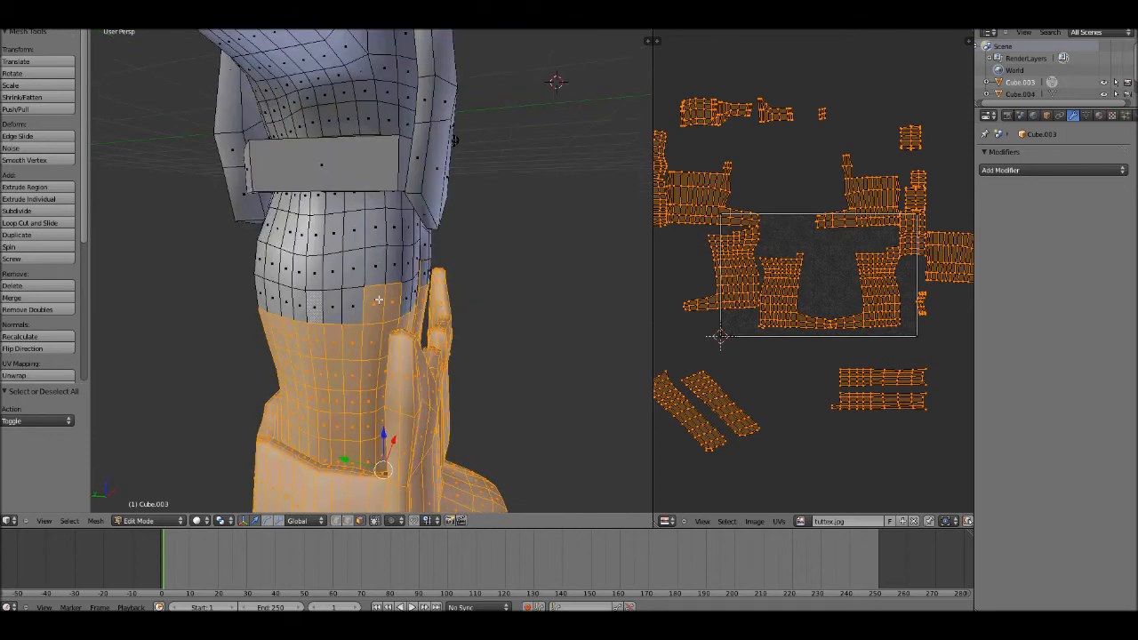
scroll(376, 301, "down", 2)
middle_click_drag(508, 302, 428, 331)
scroll(428, 331, "down", 2)
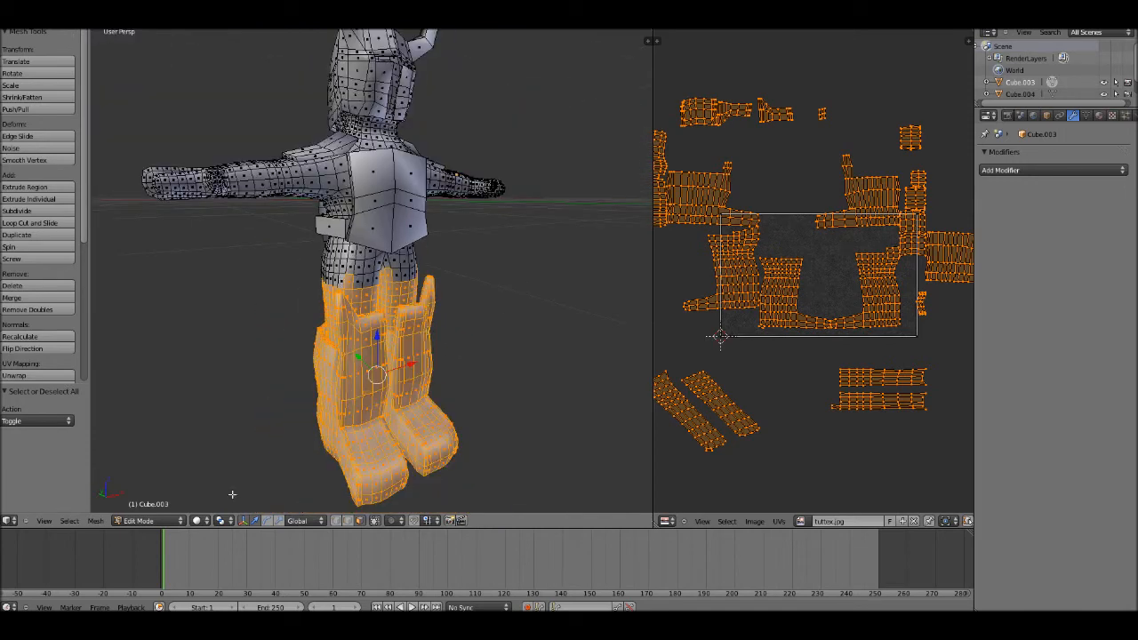
- Restore textured viewport shading and inspect the character's legs in object mode
left_click(207, 522)
left_click(213, 466)
scroll(402, 324, "down", 3)
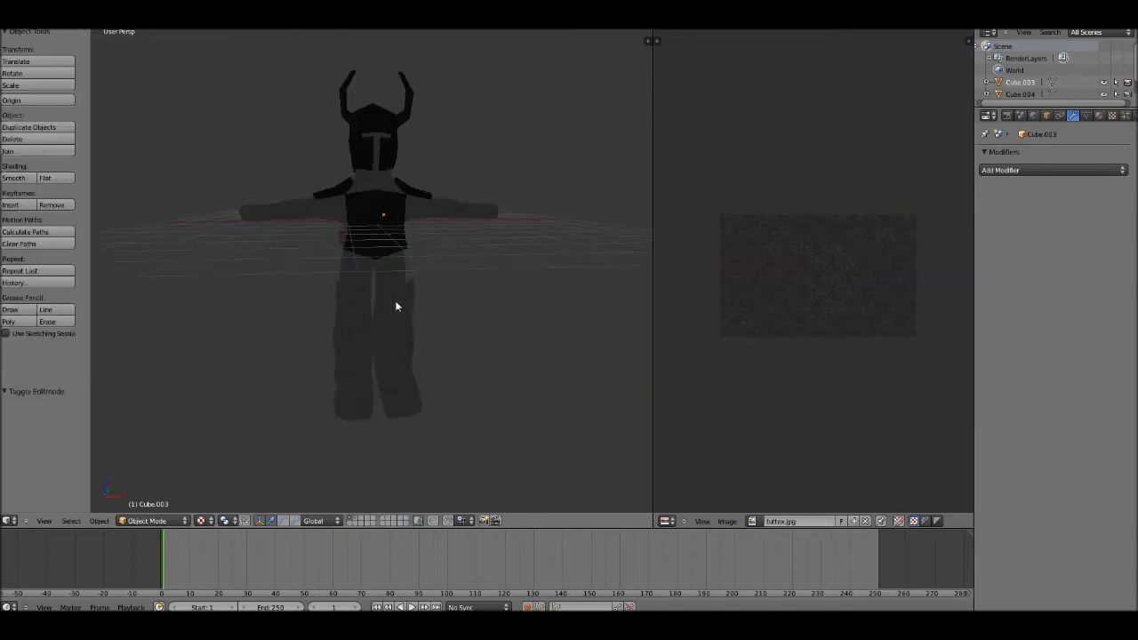
middle_click_drag(397, 306, 511, 298)
middle_click_drag(376, 368, 428, 258)
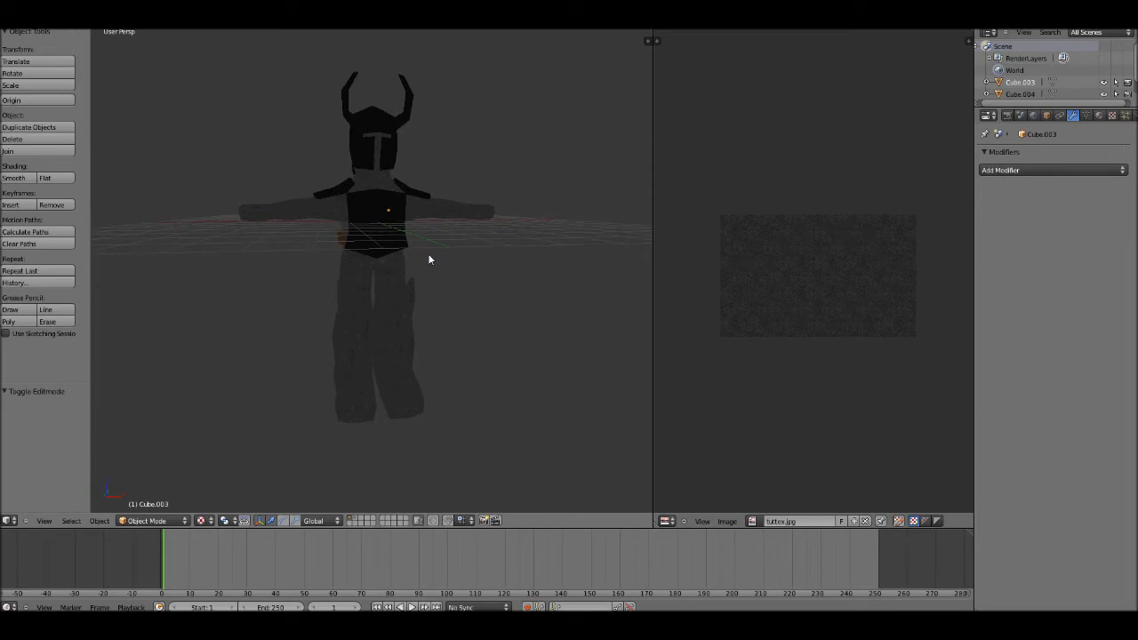
- Try tuttex3.jpg on the selected leg and boot faces and compare the look in object mode
key("Tab")
left_click(803, 523)
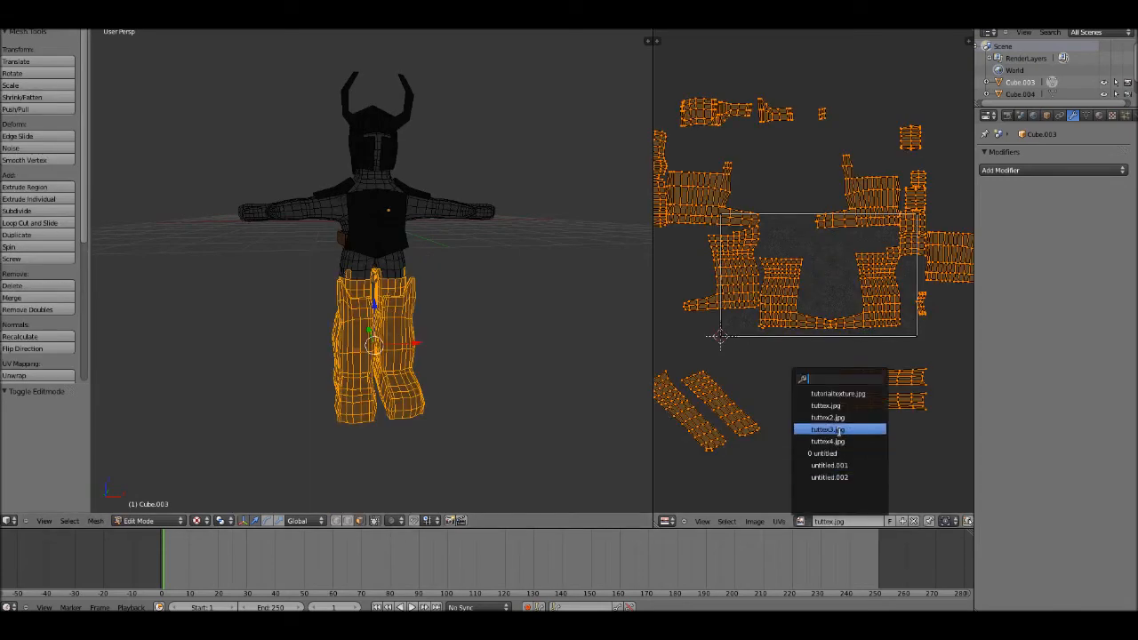
left_click(839, 430)
key("Tab")
key("Tab")
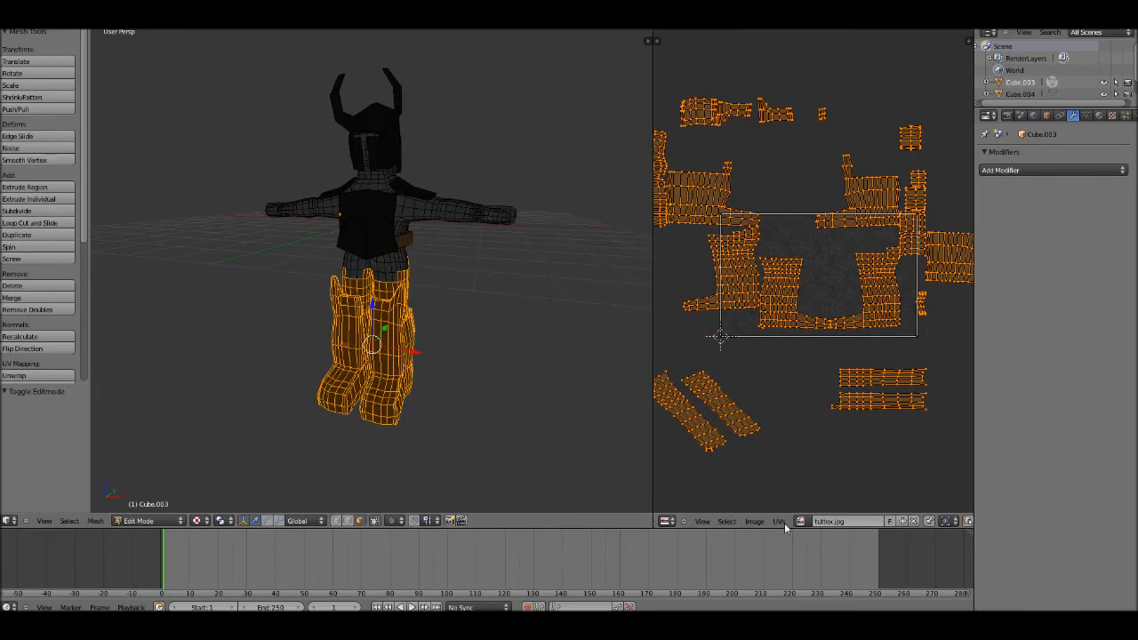
left_click(801, 521)
left_click(828, 429)
key("Tab")
key("Tab")
- Try tuttex2.jpg and tuttex4.jpg on the selected leg and boot faces, and undo the texture change
left_click(803, 521)
left_click(816, 418)
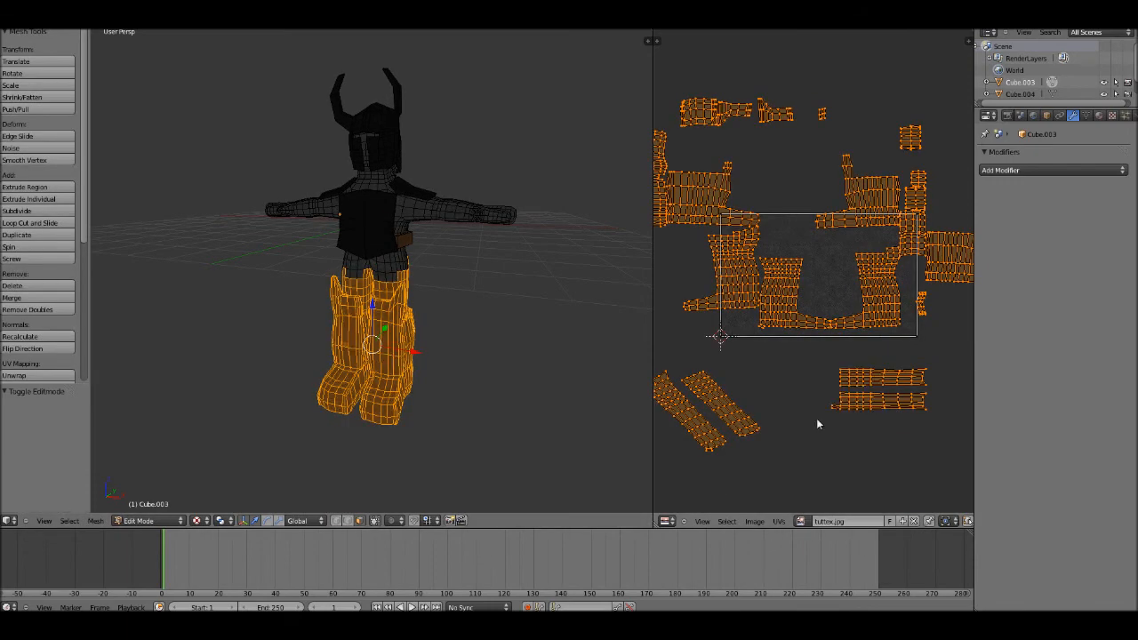
key("Tab")
middle_click_drag(505, 323, 533, 324)
key("Tab")
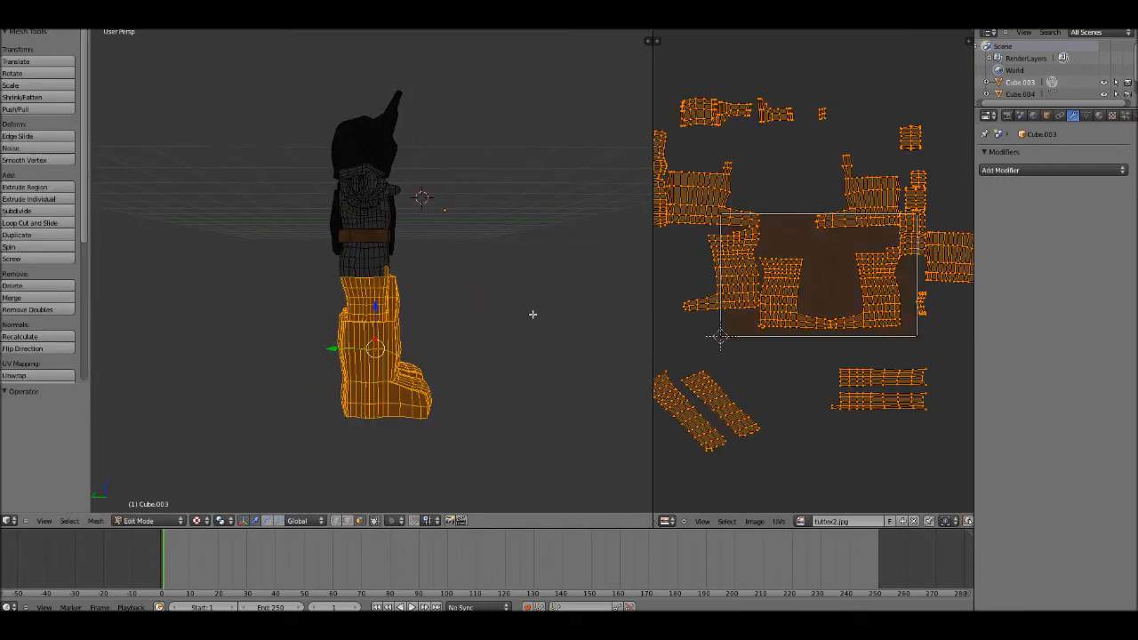
middle_click_drag(447, 334, 417, 335)
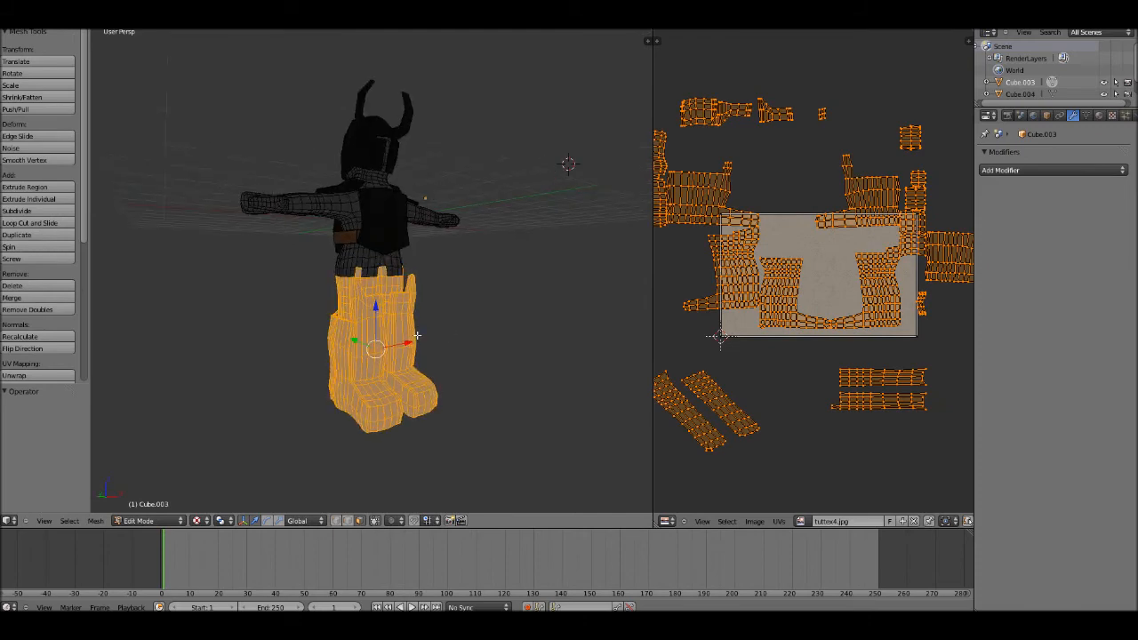
key("ctrl+z")
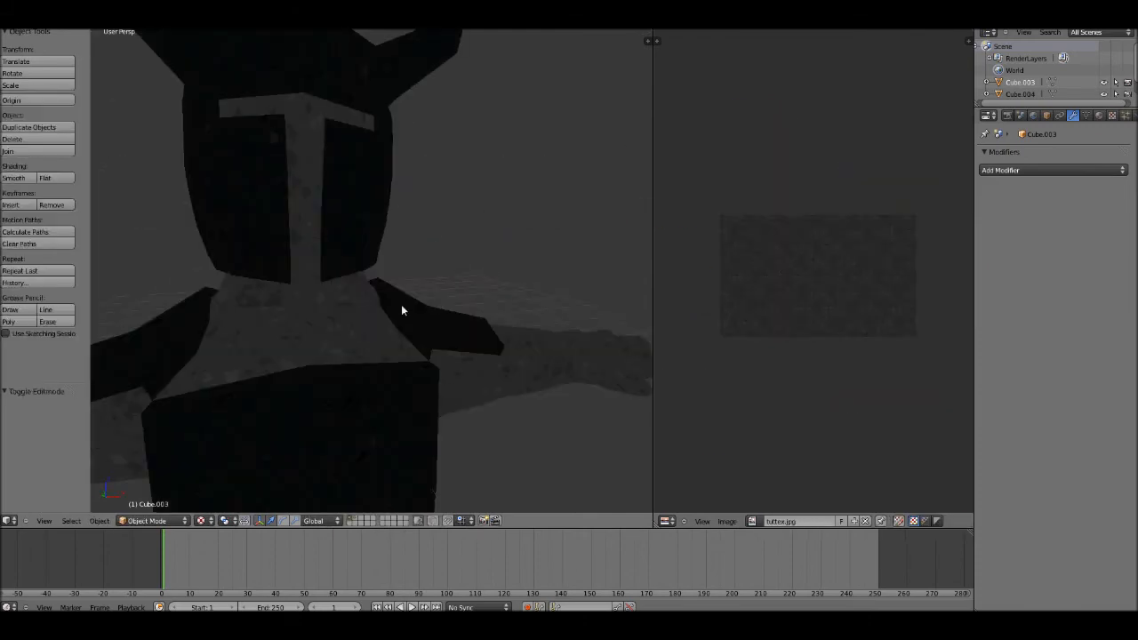
- Enter mesh editing and select the rear faces along the curved upper part of one helmet horn
key("Tab")
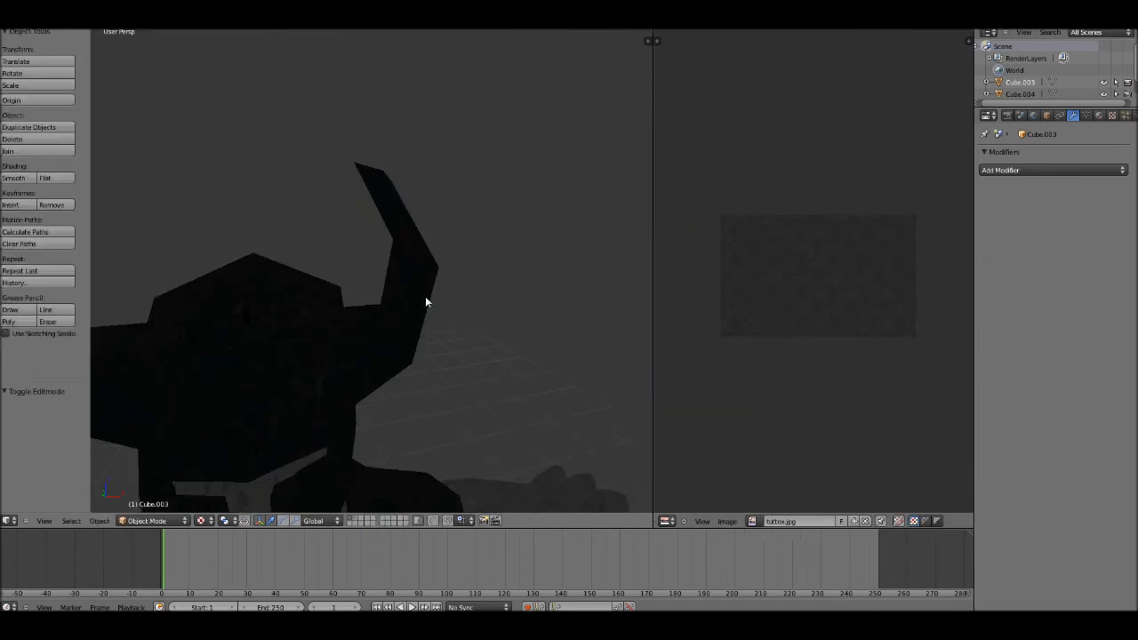
key("Tab")
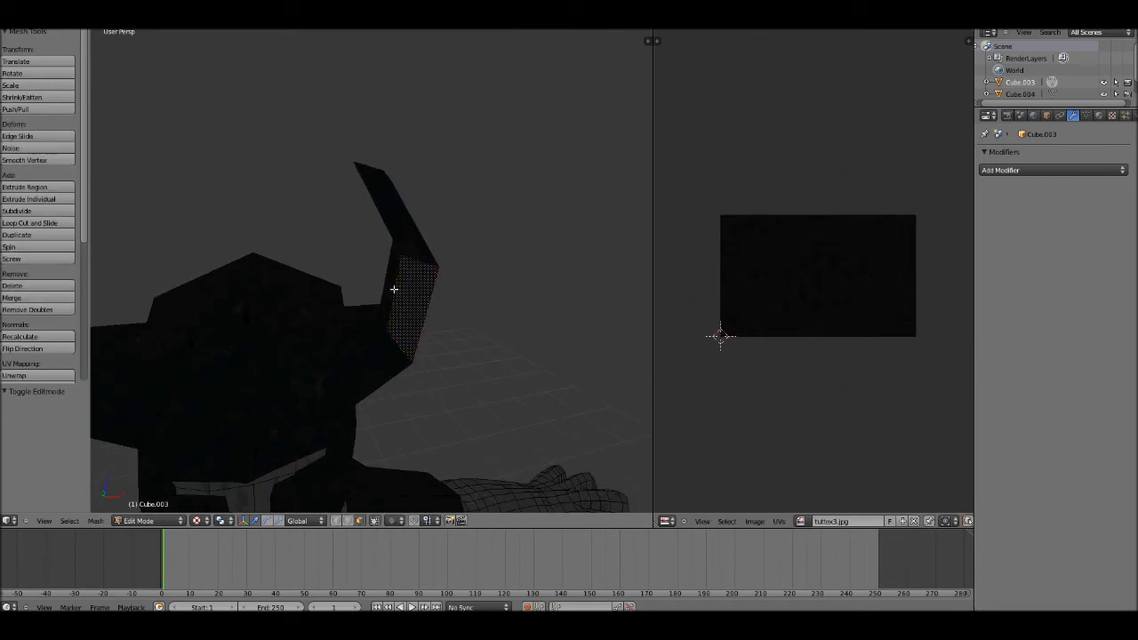
middle_click_drag(419, 300, 401, 275)
middle_click_drag(458, 306, 403, 239)
right_click(480, 287)
right_click(494, 290, "shift")
right_click(495, 221, "shift")
right_click(256, 257, "shift")
right_click(283, 328, "shift")
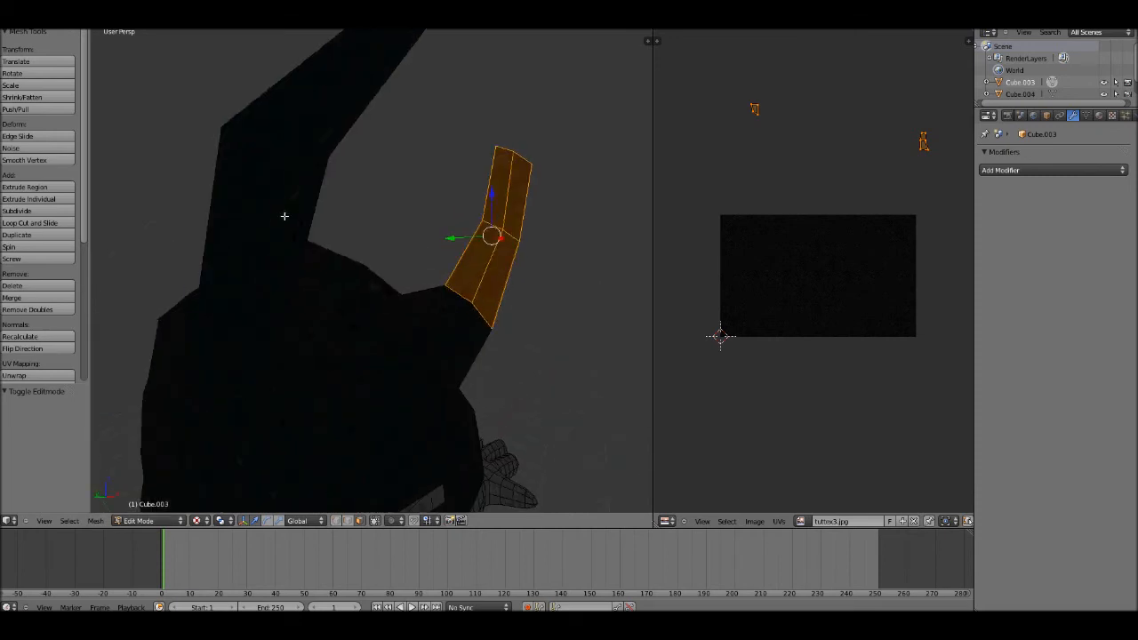
- Extend the face selection over the opposite horn and the remaining side and base faces of both horns
right_click(284, 216, "shift")
right_click(246, 201, "shift")
right_click(291, 117, "shift")
mouse_move(323, 106)
middle_mouse_down()
mouse_move(275, 178)
mouse_move(452, 231)
middle_mouse_up()
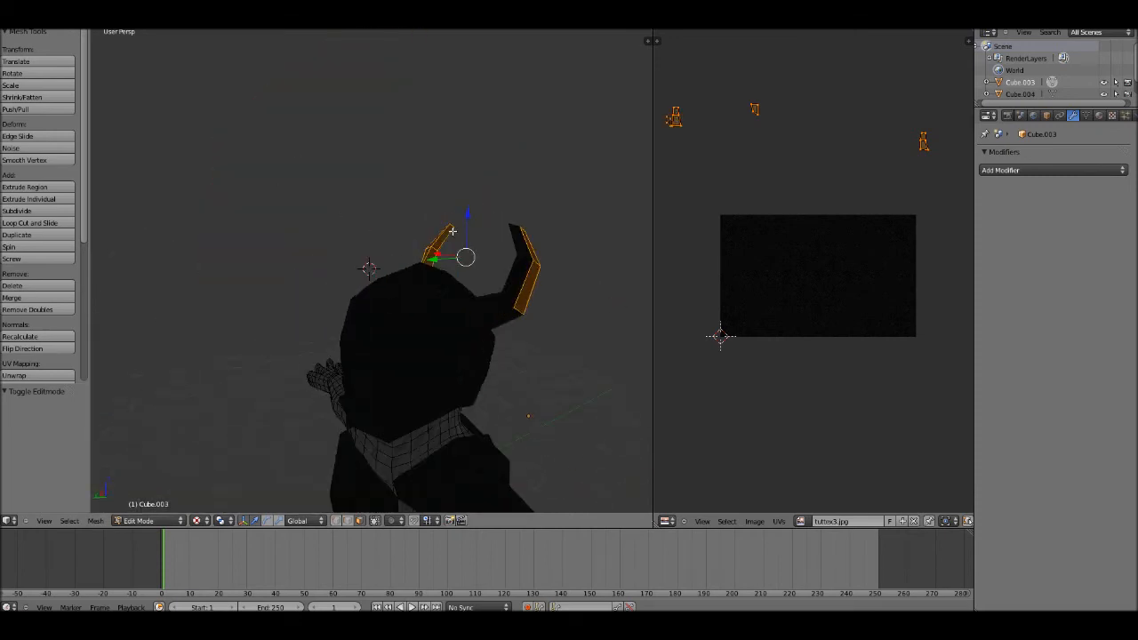
right_click(524, 248, "shift")
right_click(519, 277, "shift")
right_click(499, 303, "shift")
right_click(508, 317, "shift")
middle_click_drag(482, 307, 252, 308)
right_click(243, 297, "shift")
right_click(228, 283, "shift")
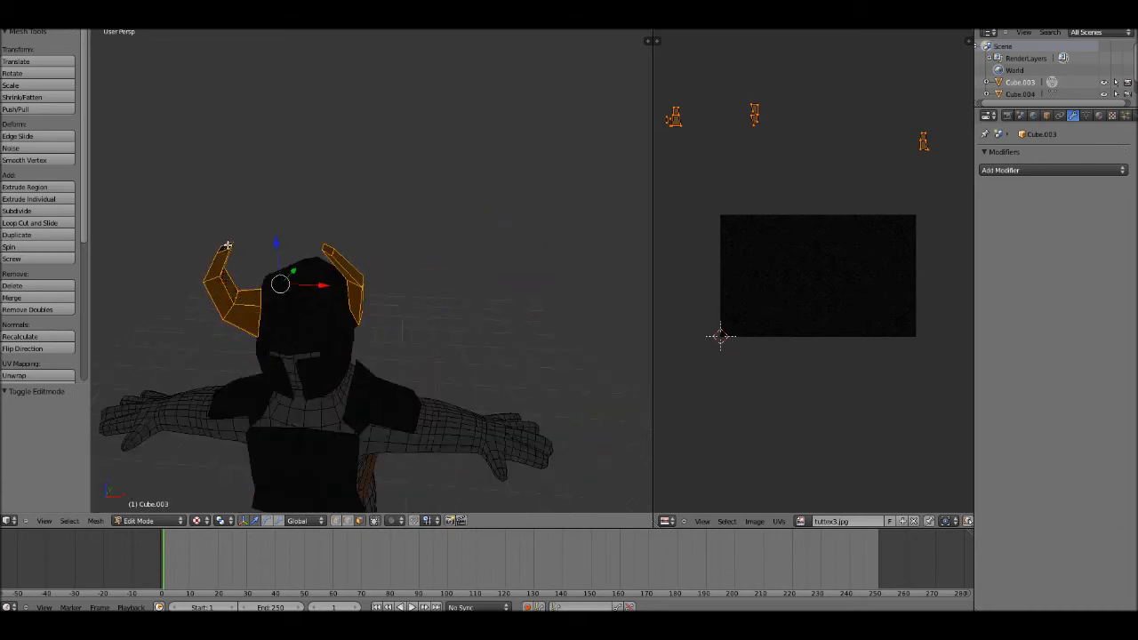
- Add the remaining front, inner and lower base faces so both horns are completely selected
middle_click_drag(352, 254, 376, 254)
scroll(376, 255, "up", 6)
right_click(344, 358, "shift")
right_click(353, 398, "shift")
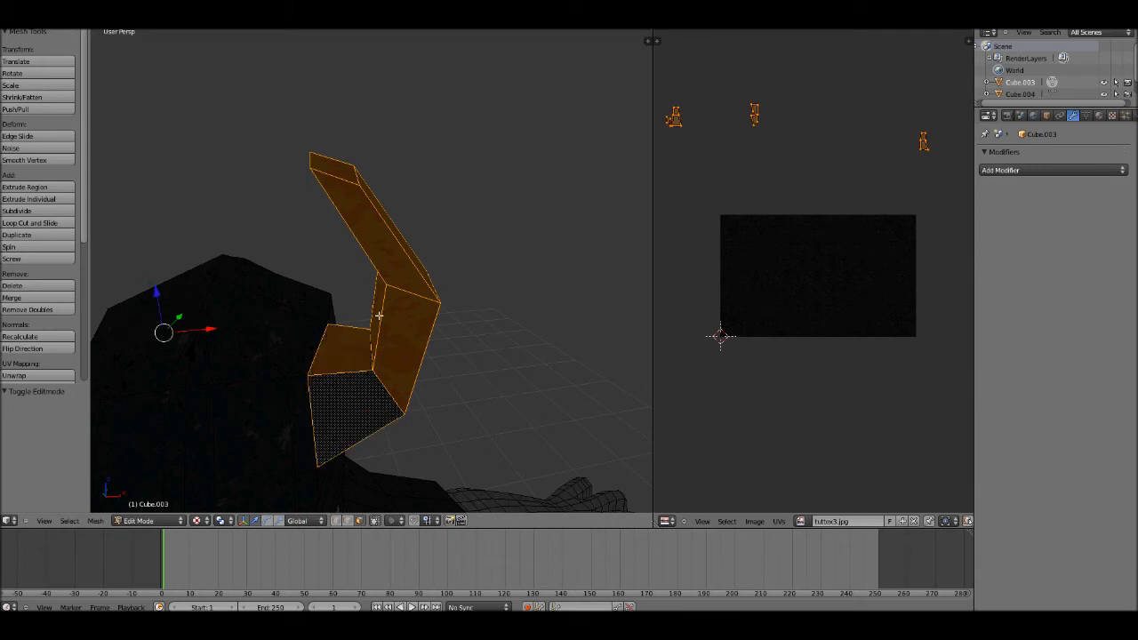
middle_click_drag(379, 316, 240, 318)
right_click(236, 322, "shift")
right_click(273, 311, "shift")
middle_click_drag(297, 295, 262, 210)
right_click(253, 199, "shift")
middle_click_drag(353, 223, 417, 241)
scroll(418, 241, "down", 7)
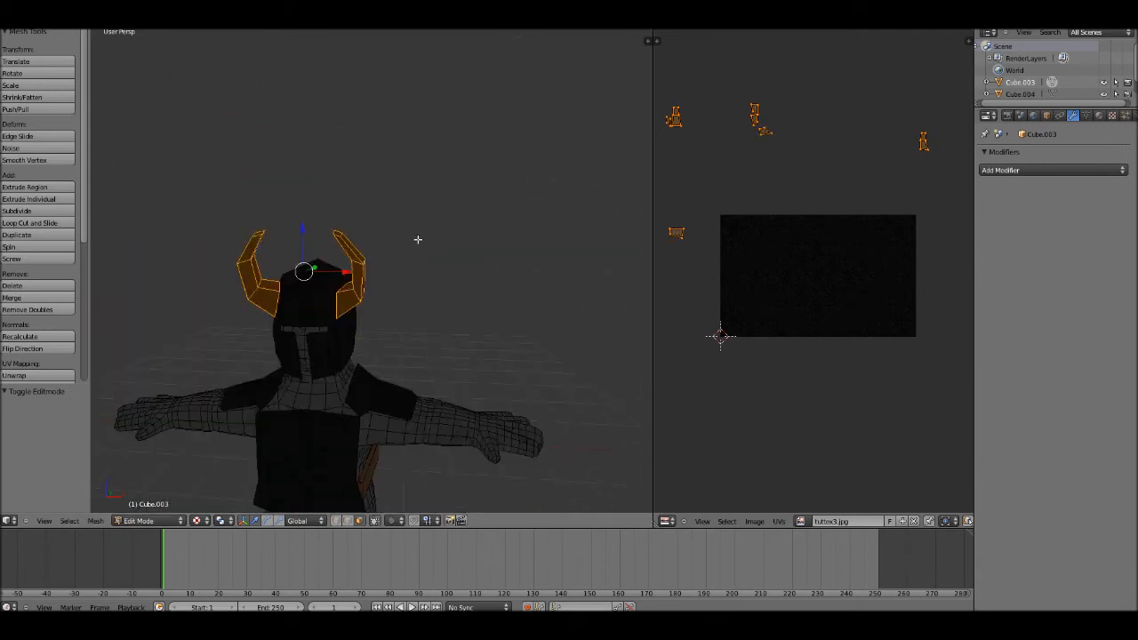
- Assign tuttex4.jpg to the selected horns, then scale down and move their UV islands inside the image
left_click(801, 521)
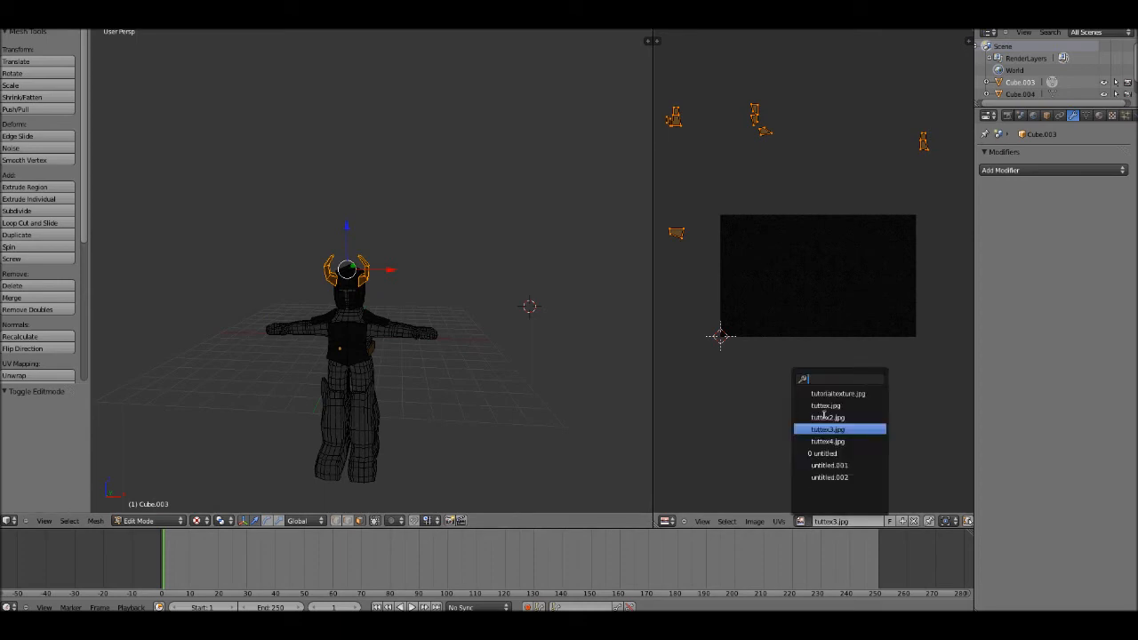
left_click(827, 441)
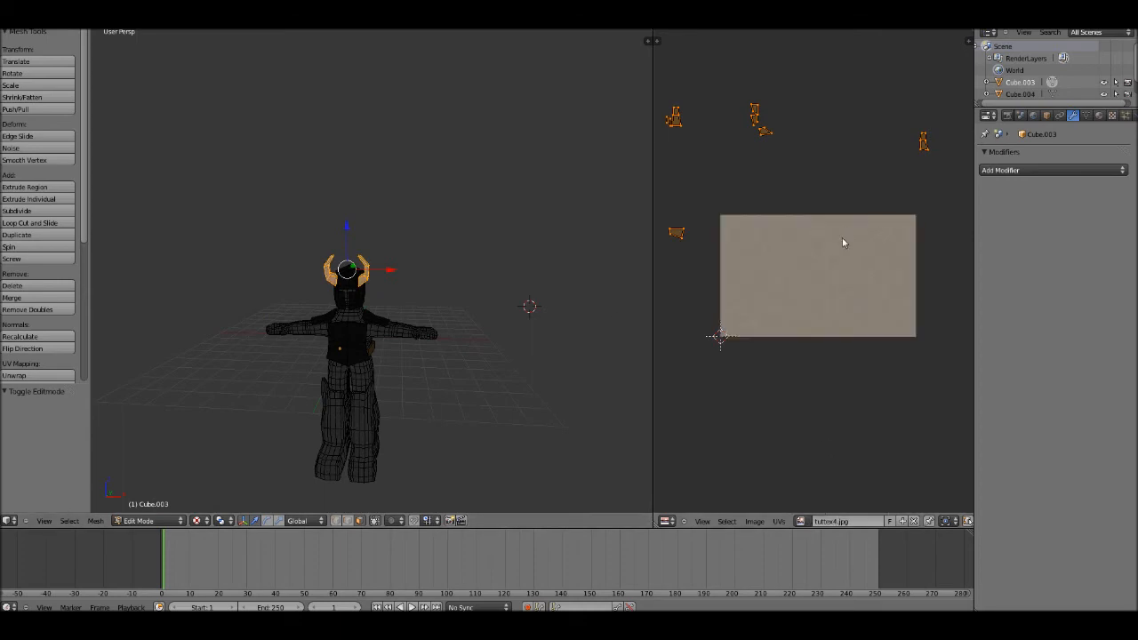
key("g")
left_click(920, 383)
key("s")
left_click(903, 388)
key("s")
left_click(891, 378)
key("g")
left_click(828, 269)
key("Tab")
middle_click_drag(395, 306, 495, 375)
scroll(415, 299, "up", 3)
- Clear the horn selection and box-select one hand up to the wrist in front wireframe view
key("KP_1")
key("Tab")
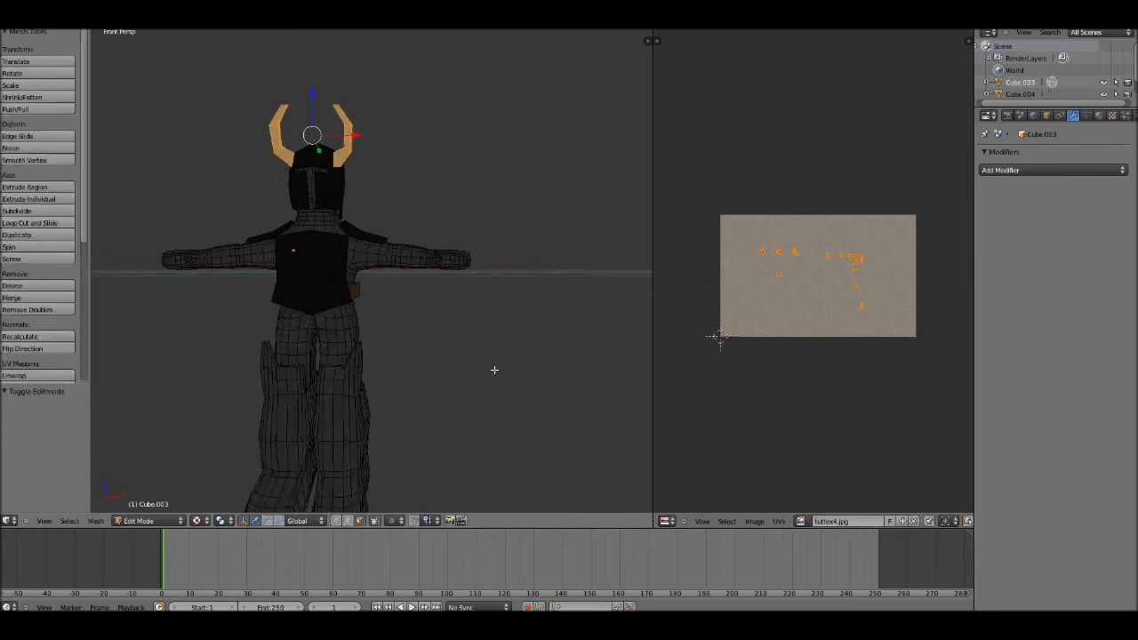
key("a")
key("z")
scroll(519, 235, "up", 5)
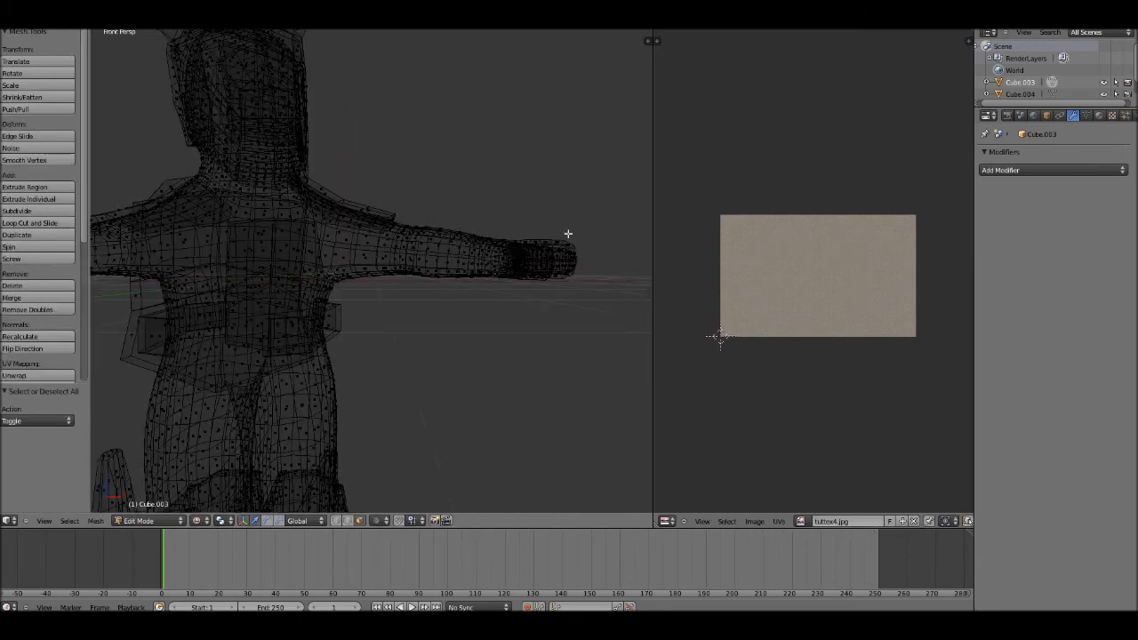
scroll(568, 234, "down", 2)
key("b")
left_click_drag(525, 217, 366, 358)
key("b")
left_click_drag(423, 246, 368, 318)
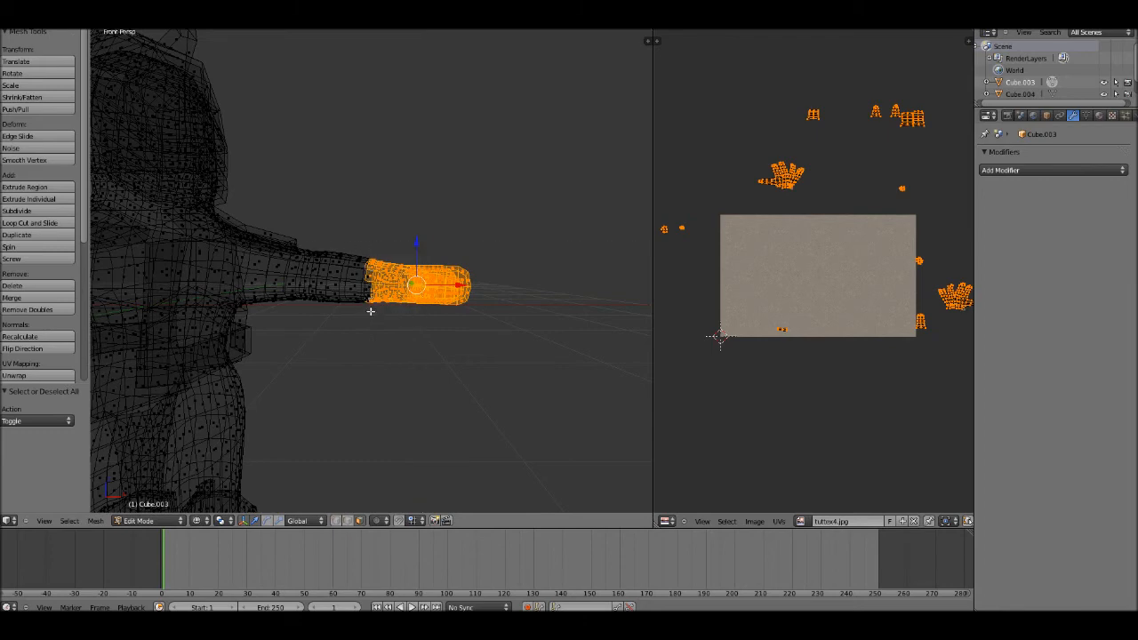
- Add the missing wrist faces to the hand selection in solid shading to even its edge
key("z")
scroll(371, 310, "up", 3)
right_click(370, 288, "shift")
right_click(365, 308, "shift")
middle_click_drag(366, 320, 368, 254)
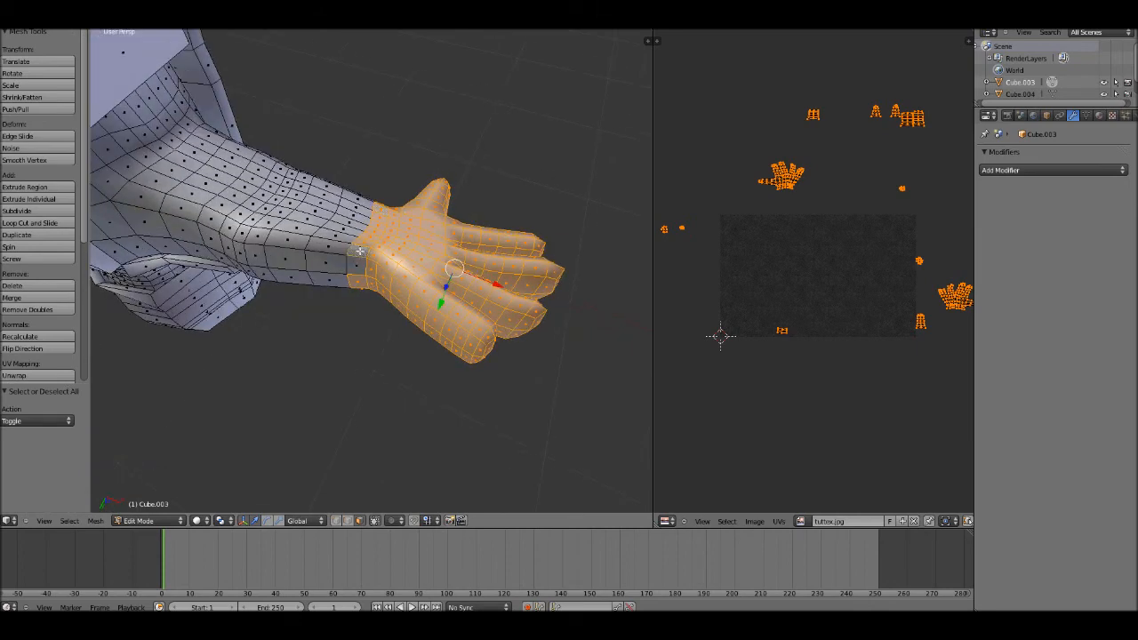
right_click(357, 263, "shift")
scroll(358, 263, "down", 6)
- Box-select the opposite hand and wrist in front wireframe view, keeping the first hand selected
key("KP_1")
middle_click_drag(427, 284, 612, 287, "shift")
middle_click_drag(486, 309, 519, 310, "shift")
key("z")
scroll(414, 313, "up", 1)
scroll(303, 320, "up", 2)
scroll(300, 320, "down", 2)
key("b")
left_click_drag(229, 226, 334, 337)
scroll(335, 329, "down", 2)
key("z")
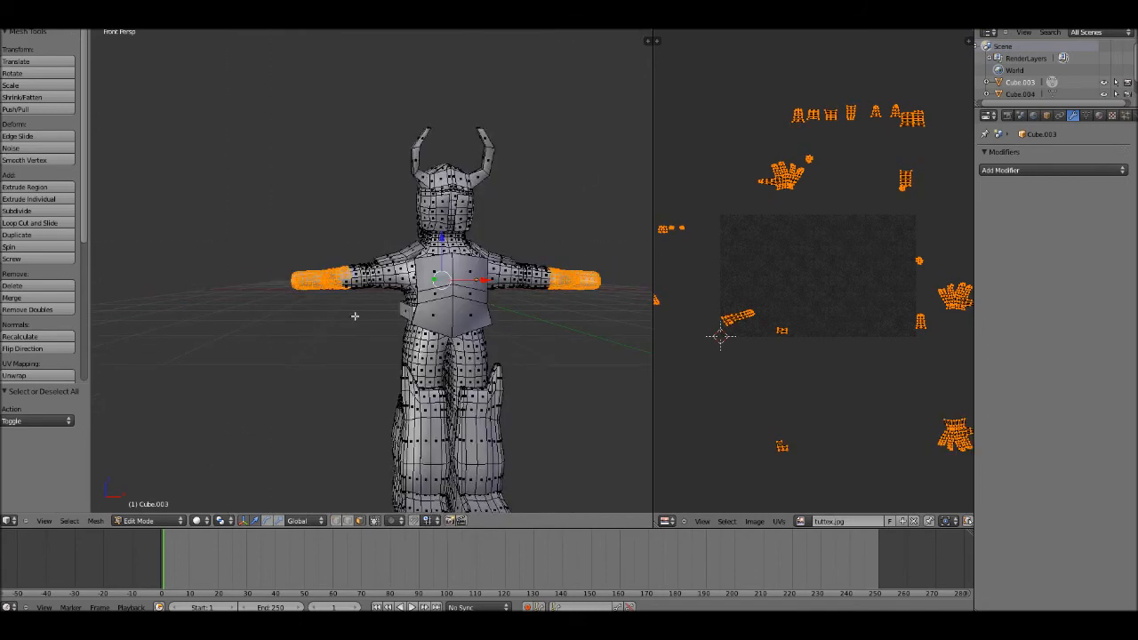
- Even out the edge of the face selection around the second wrist, checking it from all sides
scroll(318, 304, "up", 5)
middle_click_drag(561, 283, 525, 317)
scroll(532, 294, "down", 4)
middle_click_drag(323, 324, 380, 292)
scroll(392, 278, "up", 5)
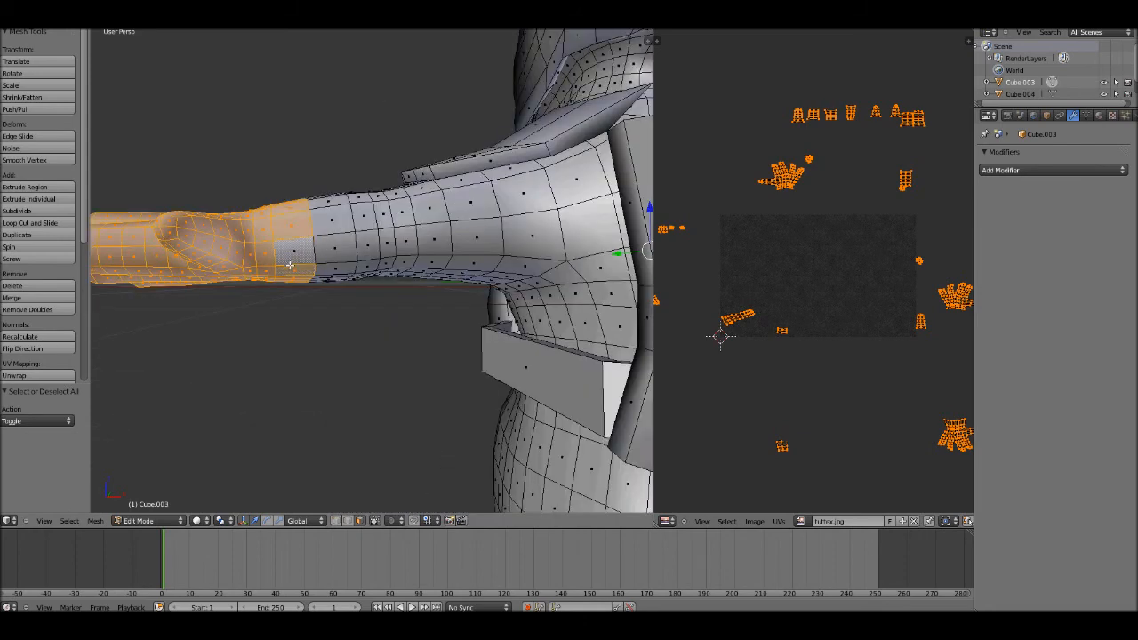
middle_click_drag(295, 208, 317, 172)
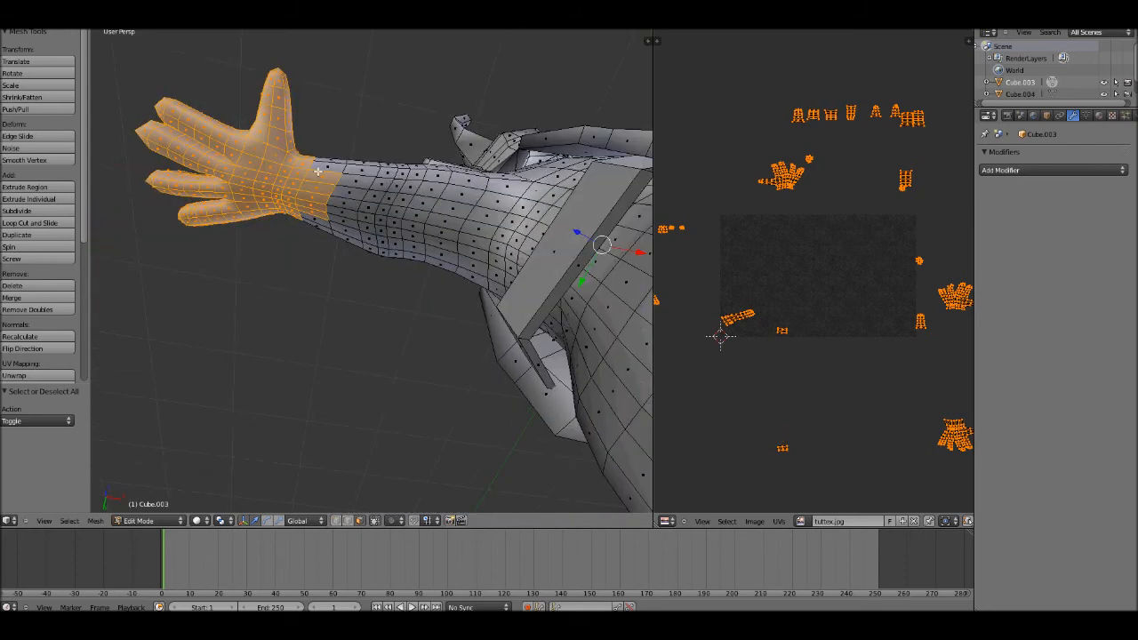
middle_click_drag(309, 212, 427, 259)
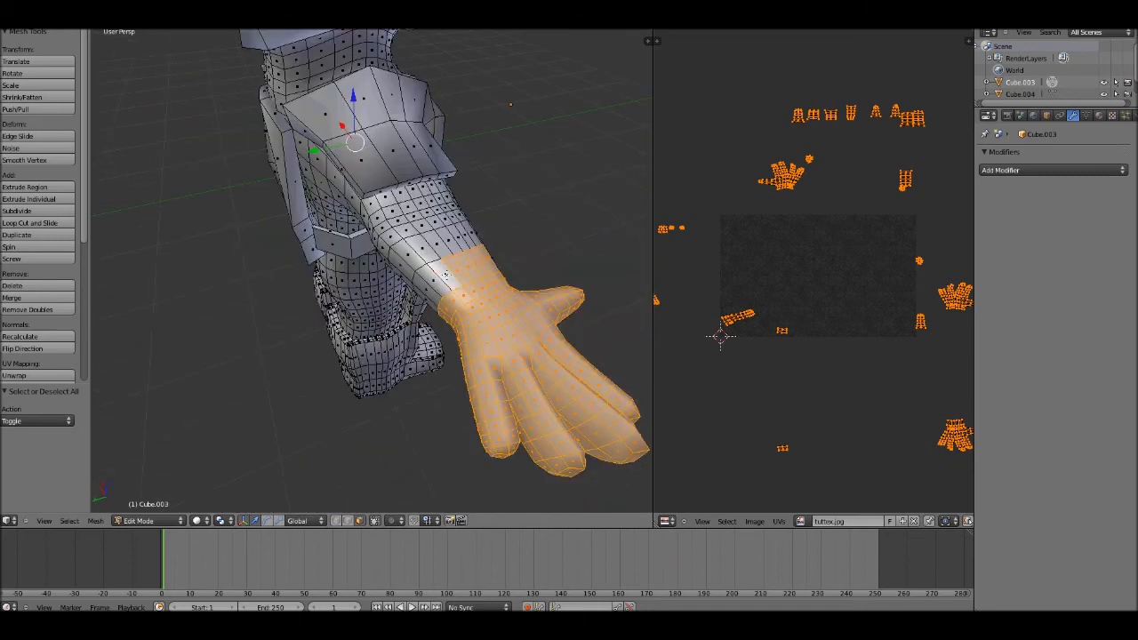
right_click(463, 269, "shift")
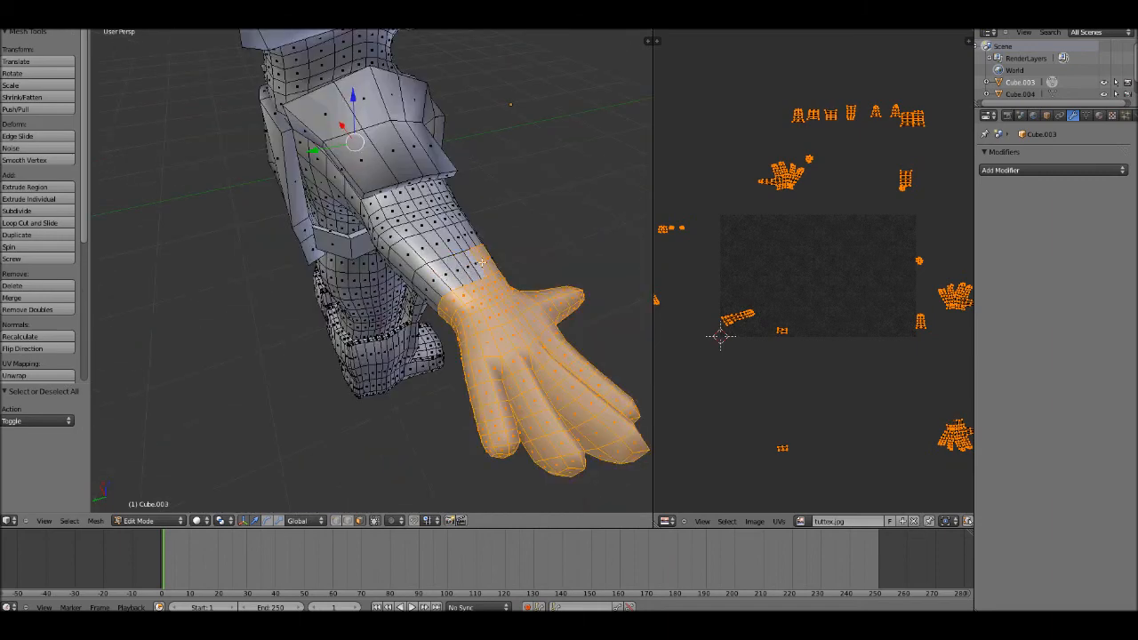
middle_click_drag(487, 258, 307, 306)
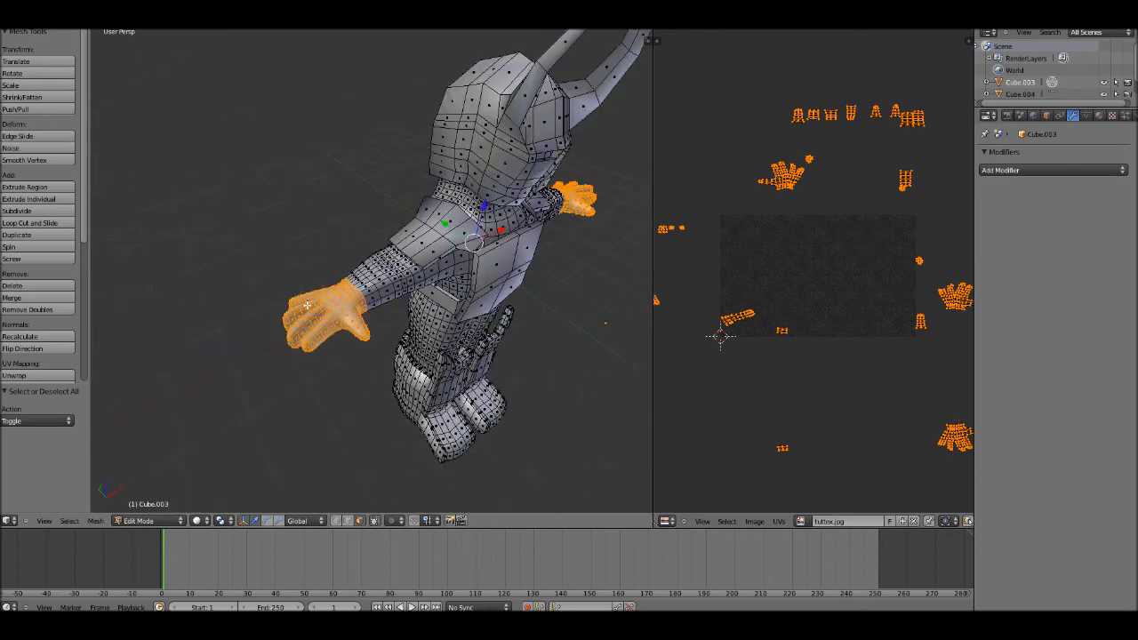
- Restore textured viewport shading and bring the whole character into view from the front
left_click(205, 521)
left_click(241, 465)
middle_click_drag(523, 310, 422, 244)
scroll(546, 352, "down", 4)
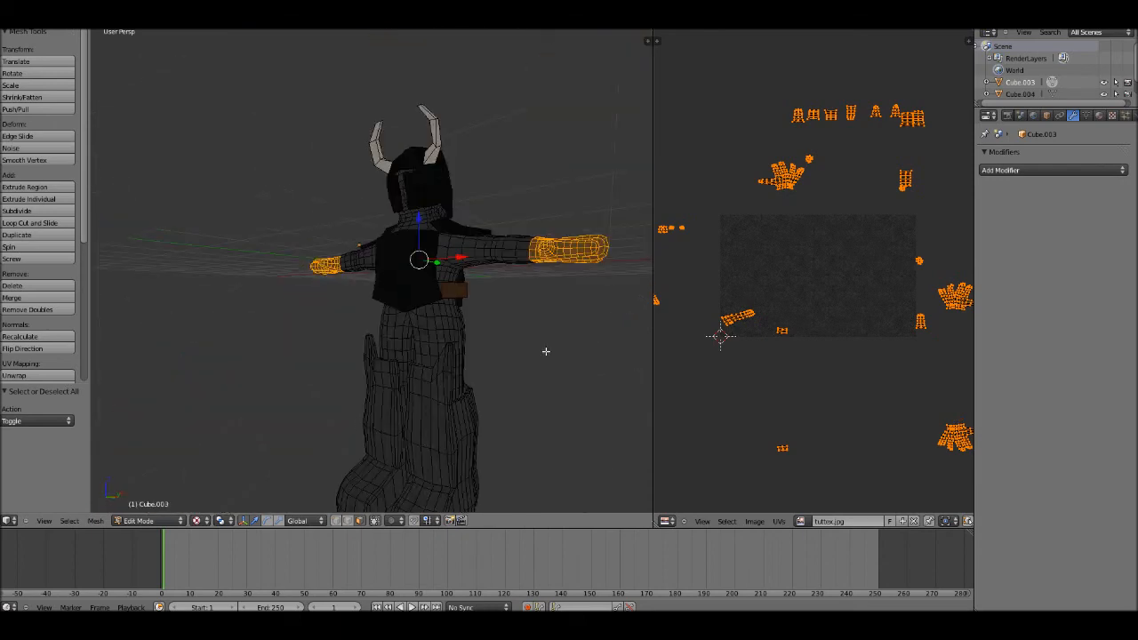
middle_click_drag(406, 397, 780, 514)
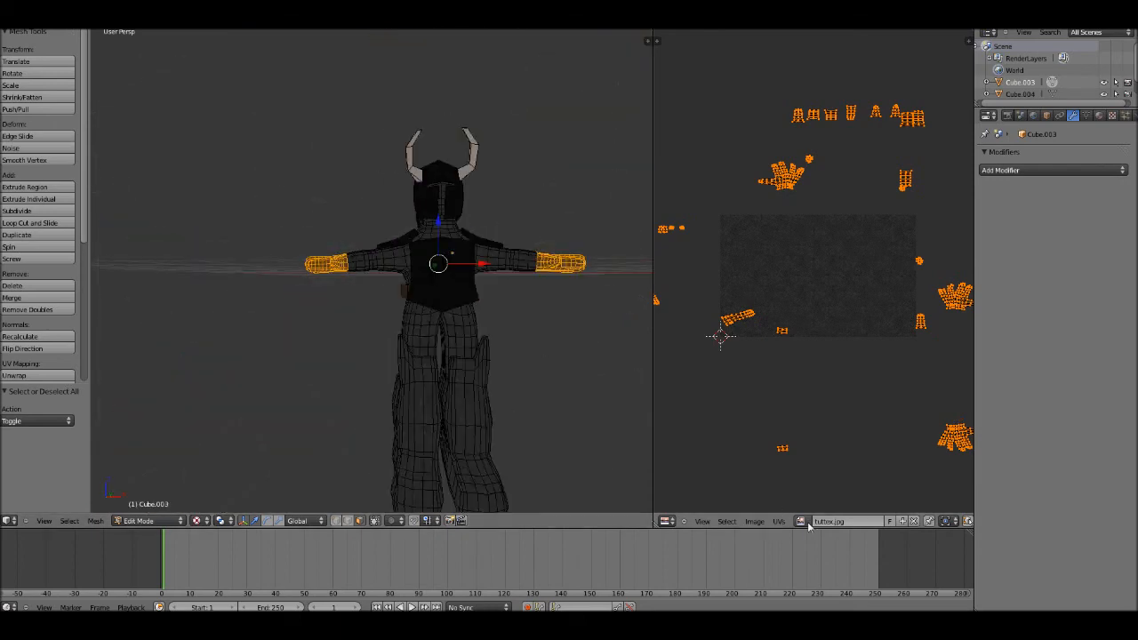
- Try other image textures, including tuttex4.jpg, on the selected hand and wrist faces
left_click(810, 523)
left_click(839, 427)
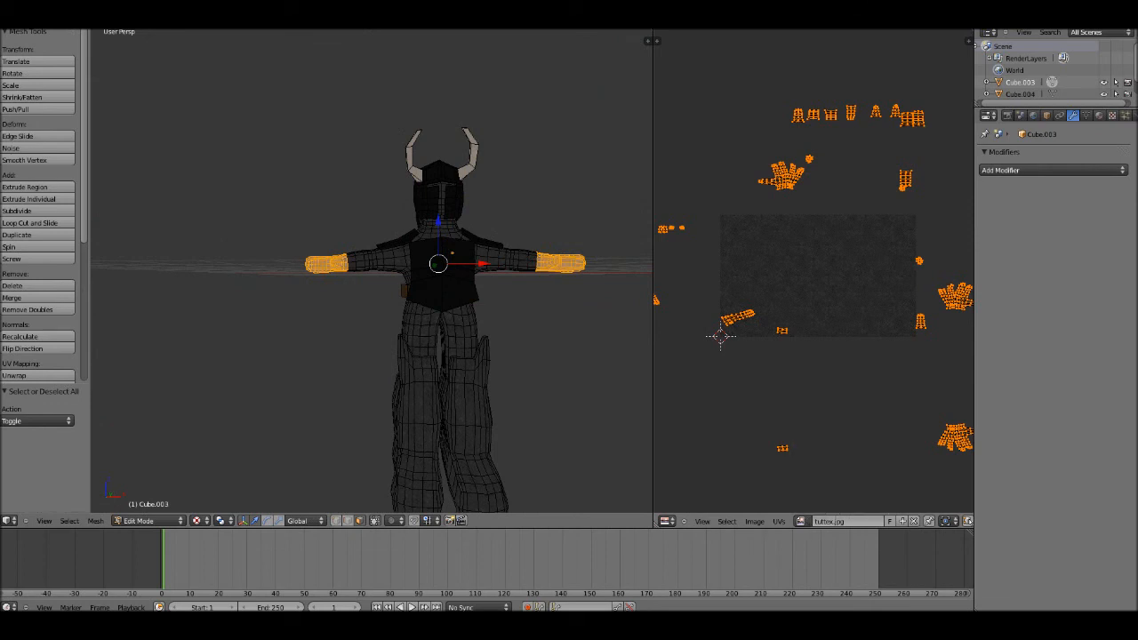
left_click(815, 523)
left_click(830, 445)
left_click(807, 523)
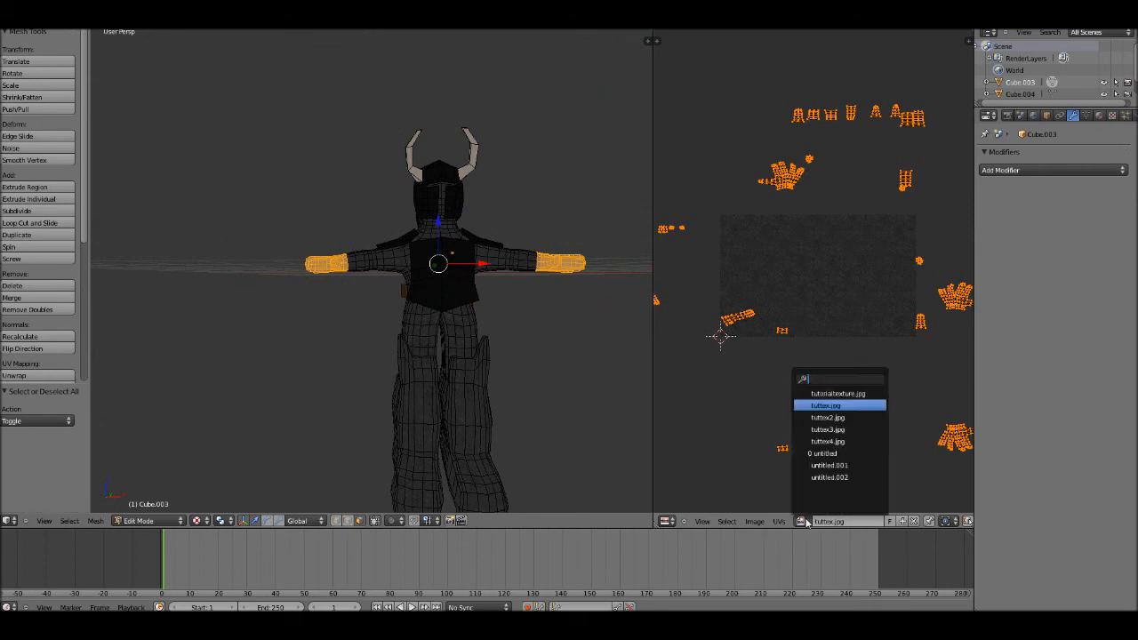
left_click(832, 440)
left_click(803, 522)
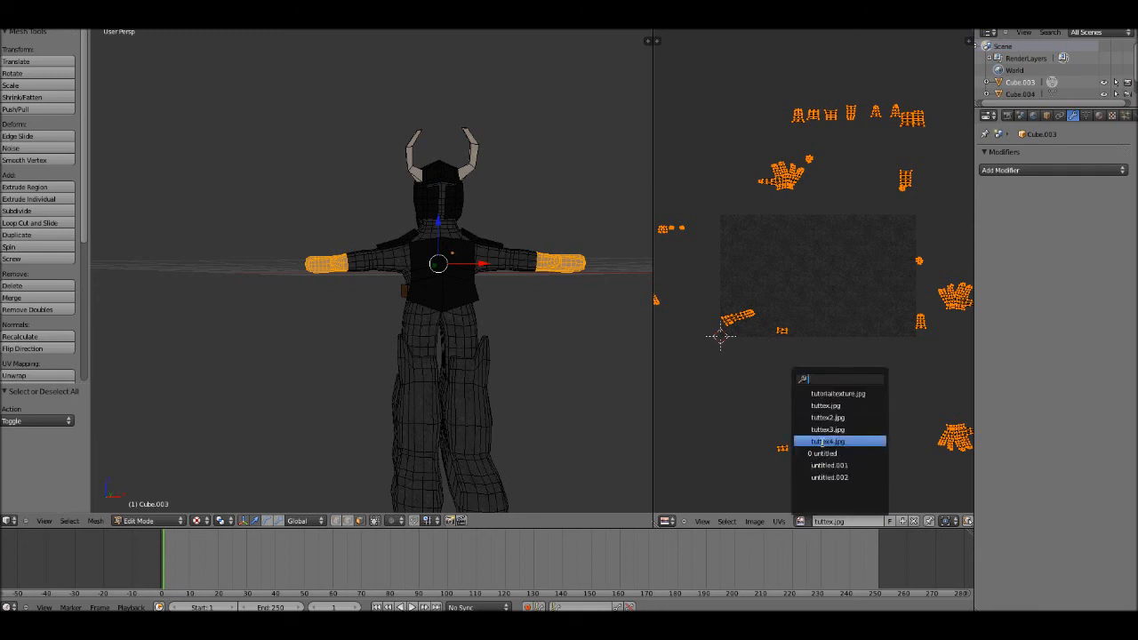
scroll(508, 233, "down", 1)
left_click(463, 297)
middle_click_drag(435, 309, 487, 295)
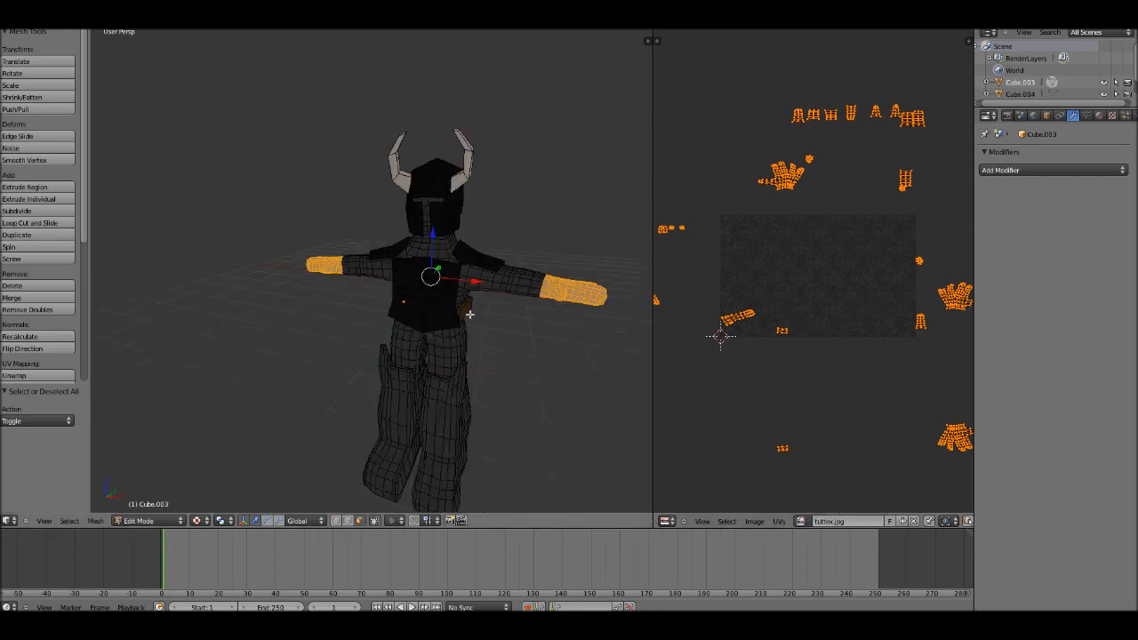
scroll(468, 322, "down", 4)
- Try tuttex3.jpg on the selected hand and wrist faces and check it in object mode
left_click(804, 522)
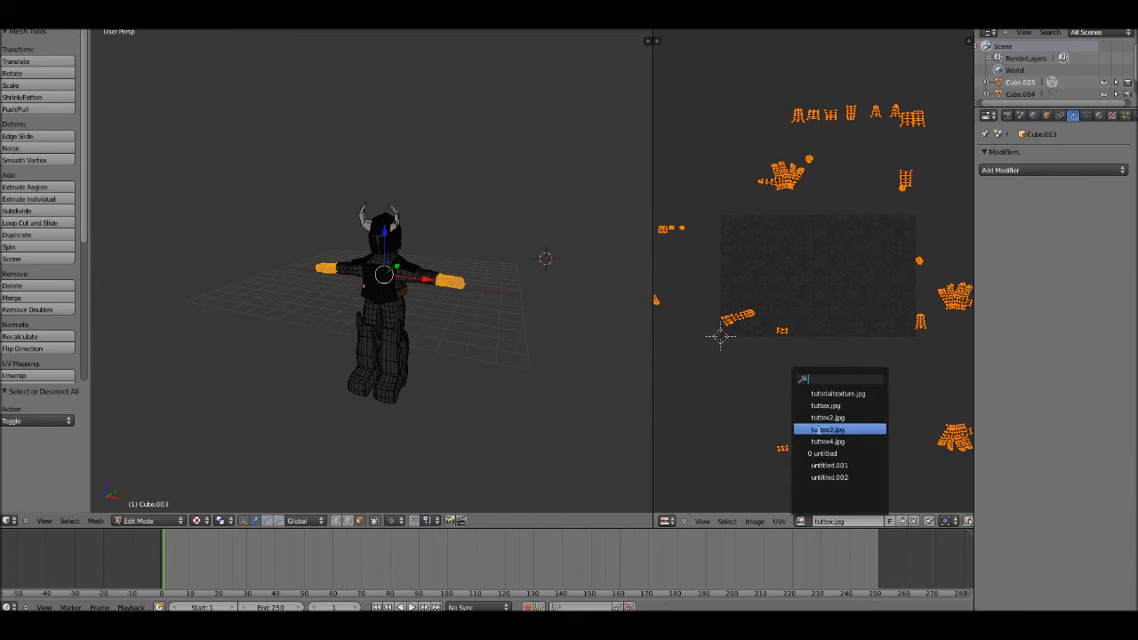
left_click(815, 431)
key("Tab")
key("Tab")
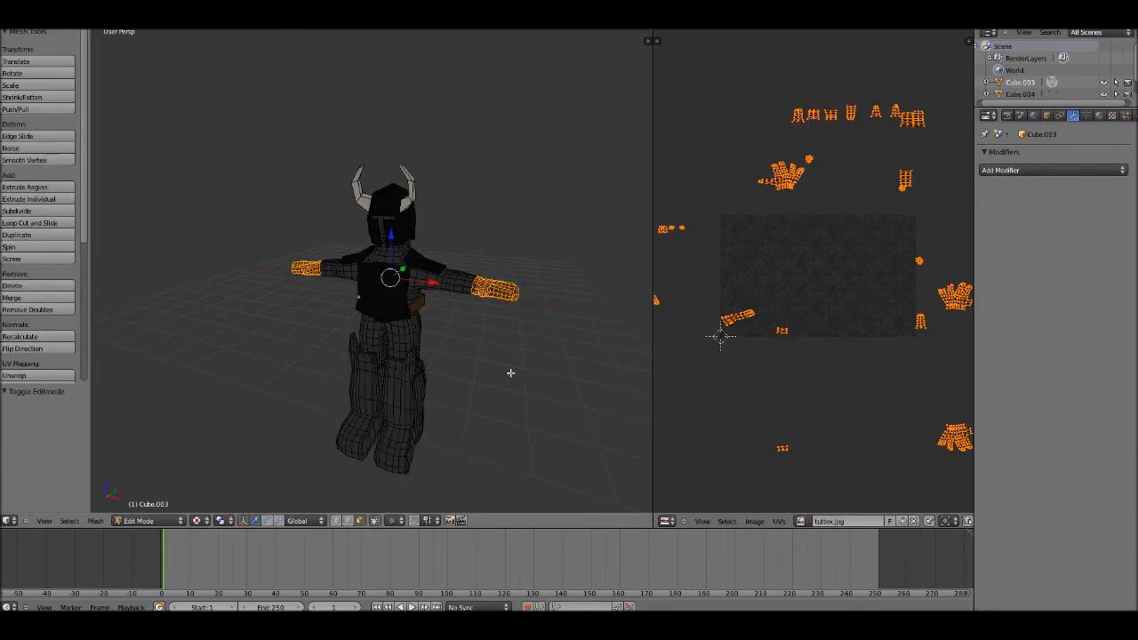
scroll(508, 374, "up", 4)
- Try tuttex4.jpg and tuttex2.jpg on the selected hands and compare each look in object mode
left_click(801, 521)
left_click(827, 442)
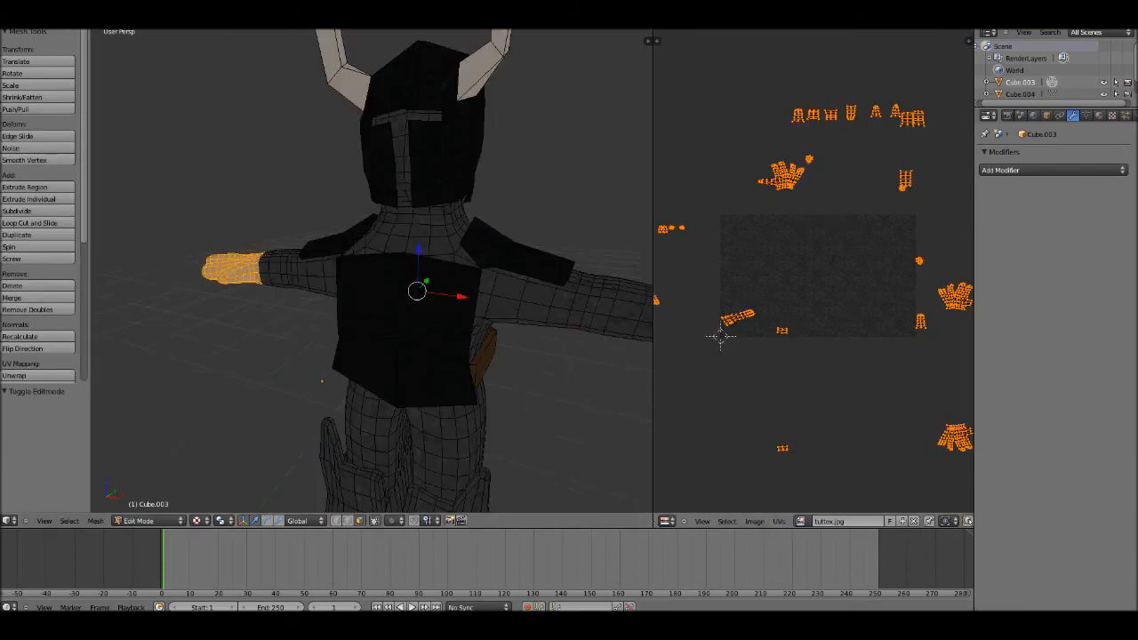
key("Tab")
scroll(218, 292, "down", 5)
middle_click_drag(218, 293, 469, 312)
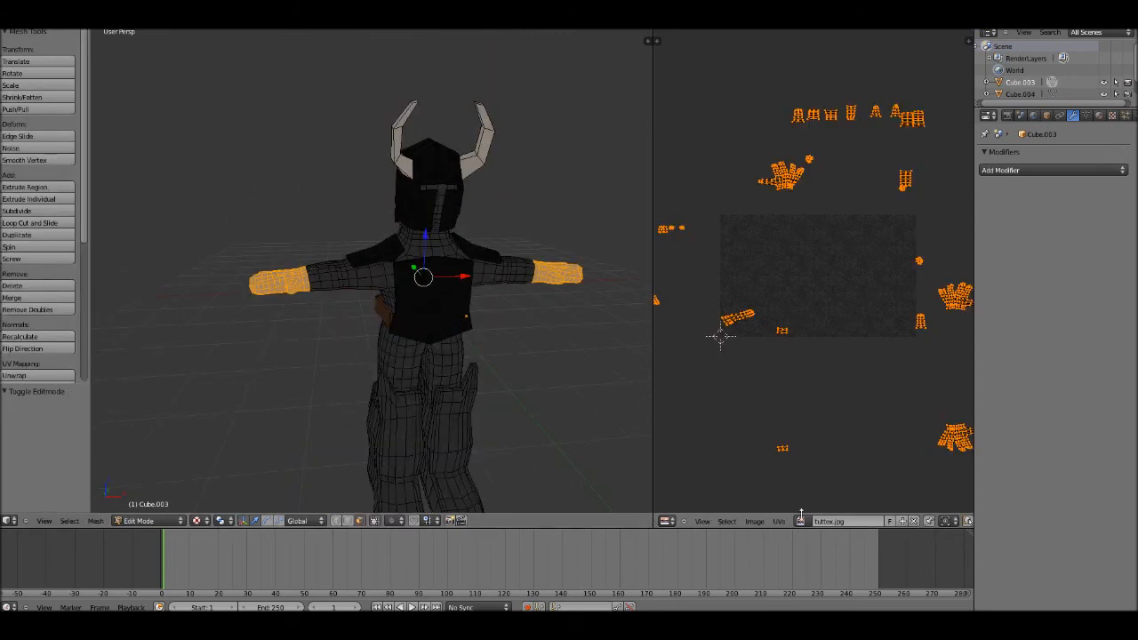
left_click(801, 521)
left_click(820, 417)
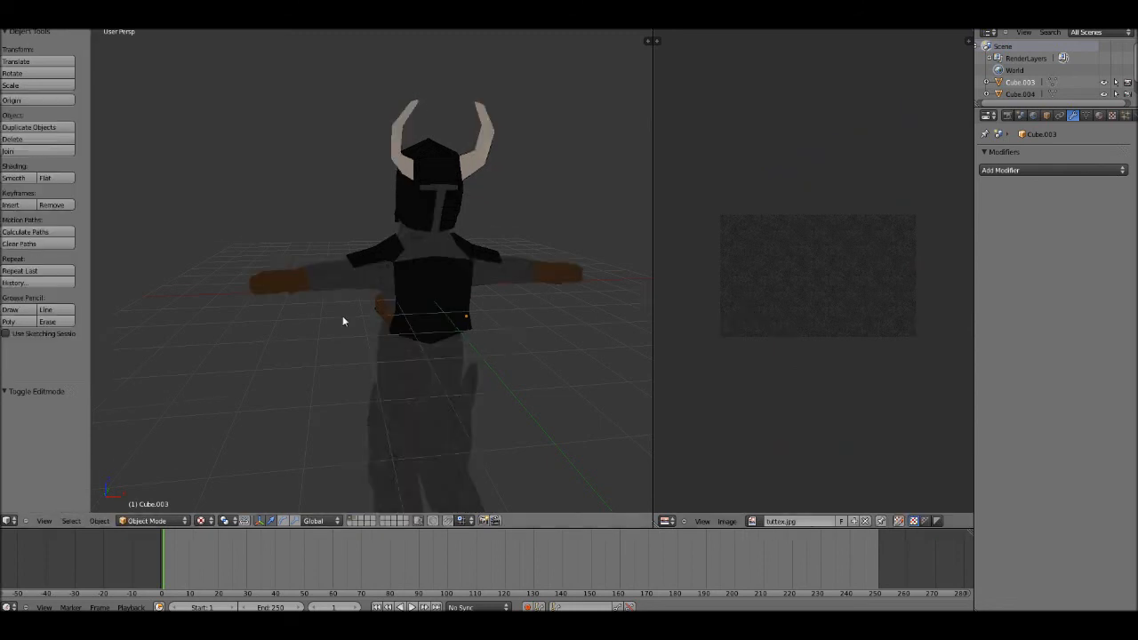
middle_click_drag(342, 321, 418, 366)
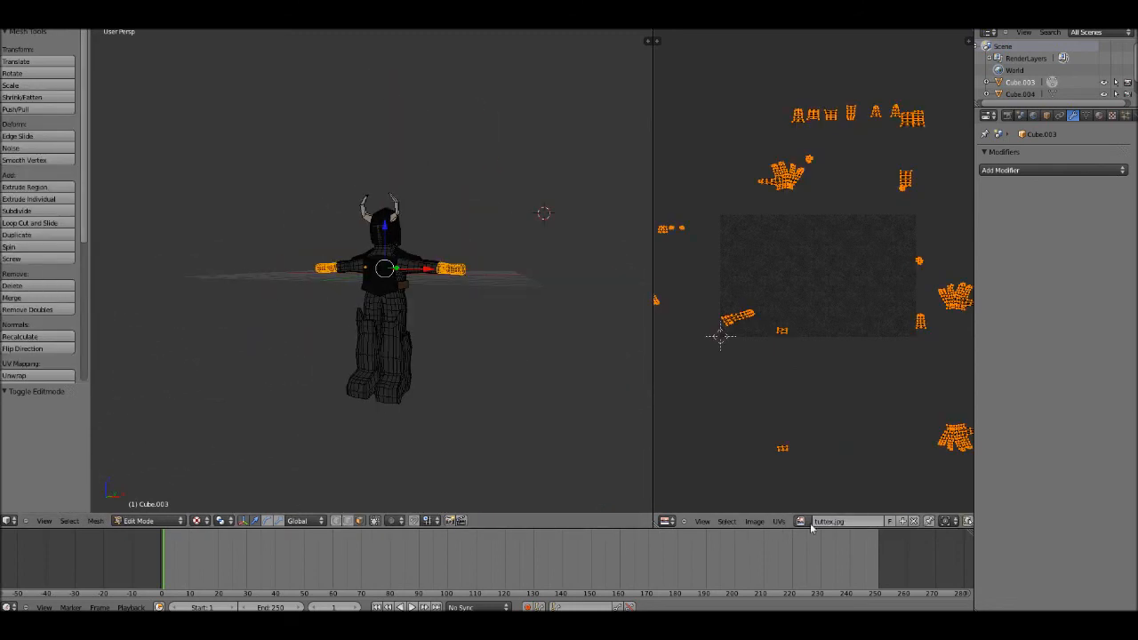
- Assign tuttex4.jpg to the selected hands and inspect the textured character from several sides in object mode
left_click(803, 521)
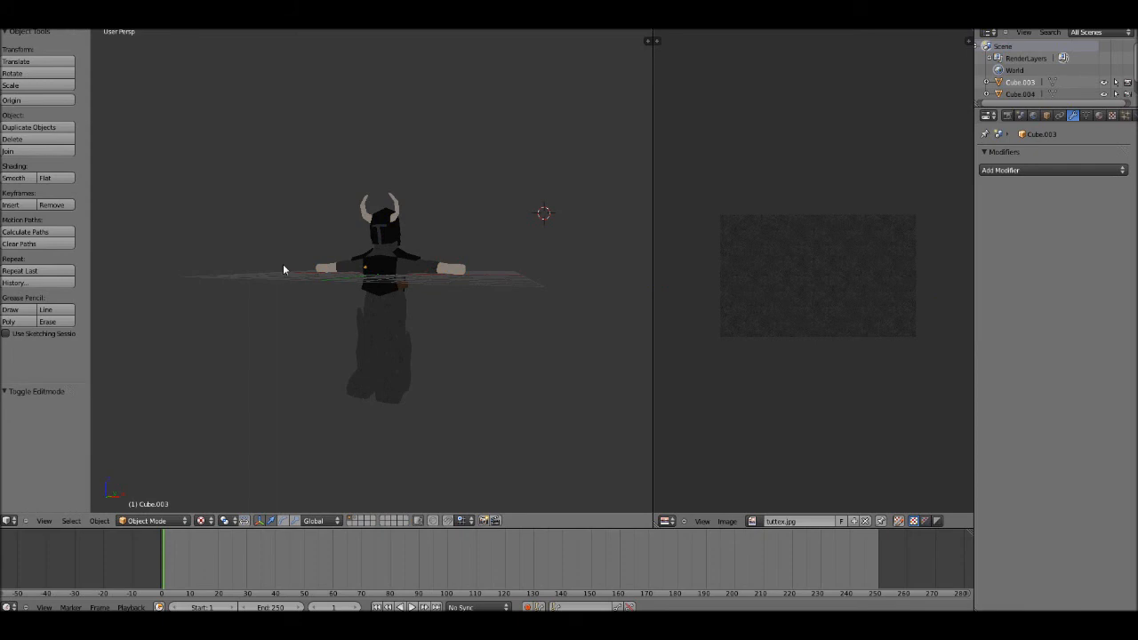
middle_click_drag(283, 265, 240, 374)
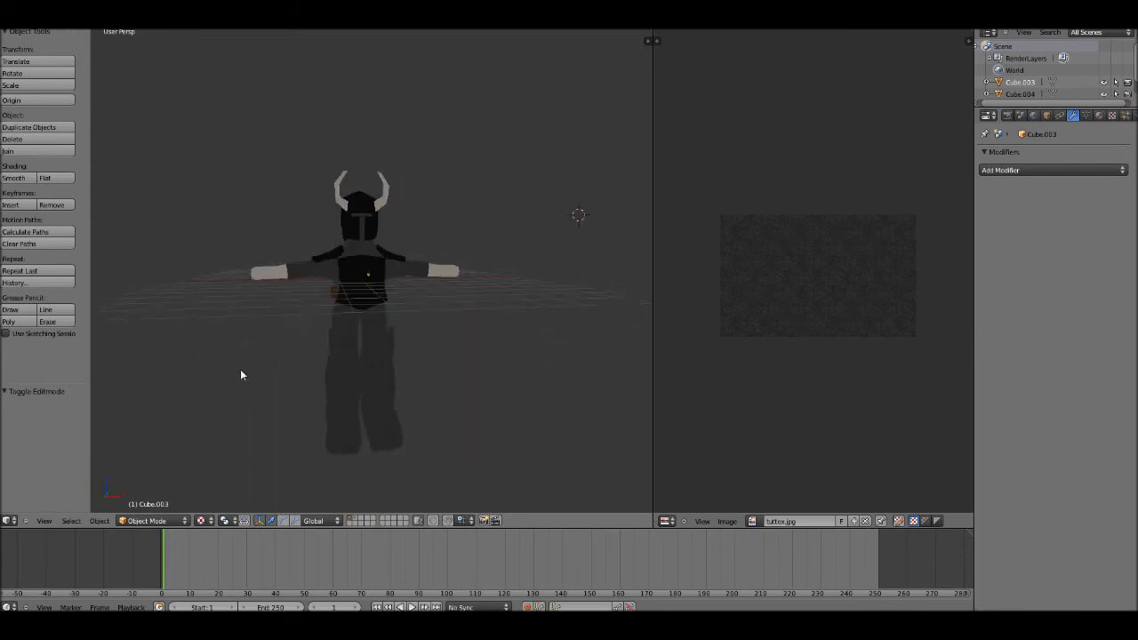
middle_click_drag(501, 226, 507, 310)
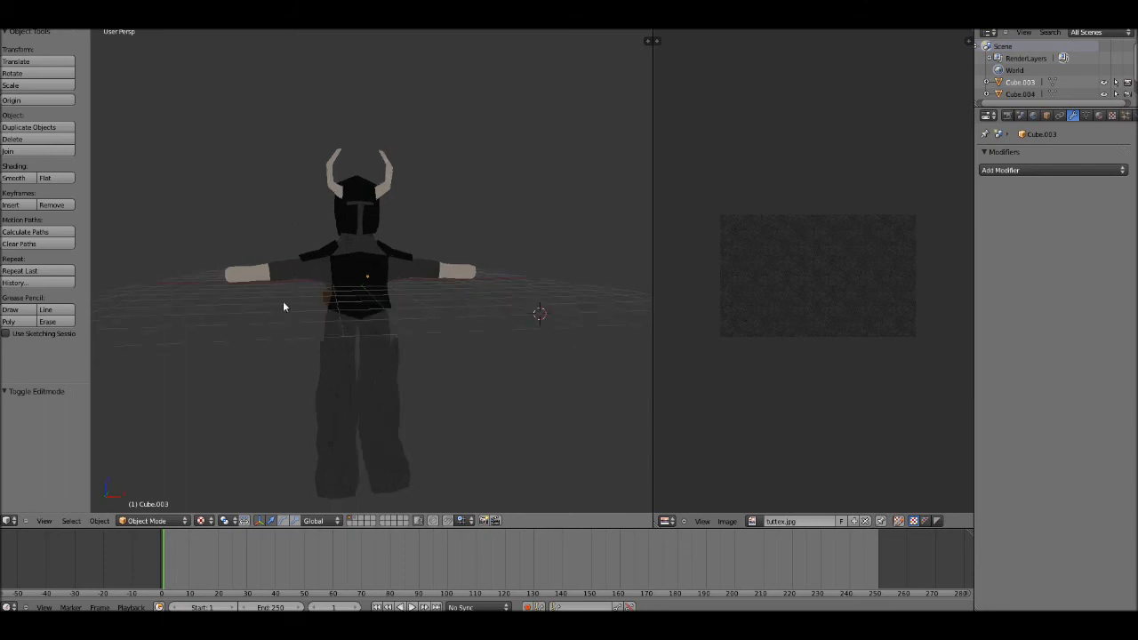
middle_click_drag(362, 266, 405, 400)
middle_click_drag(340, 333, 415, 326)
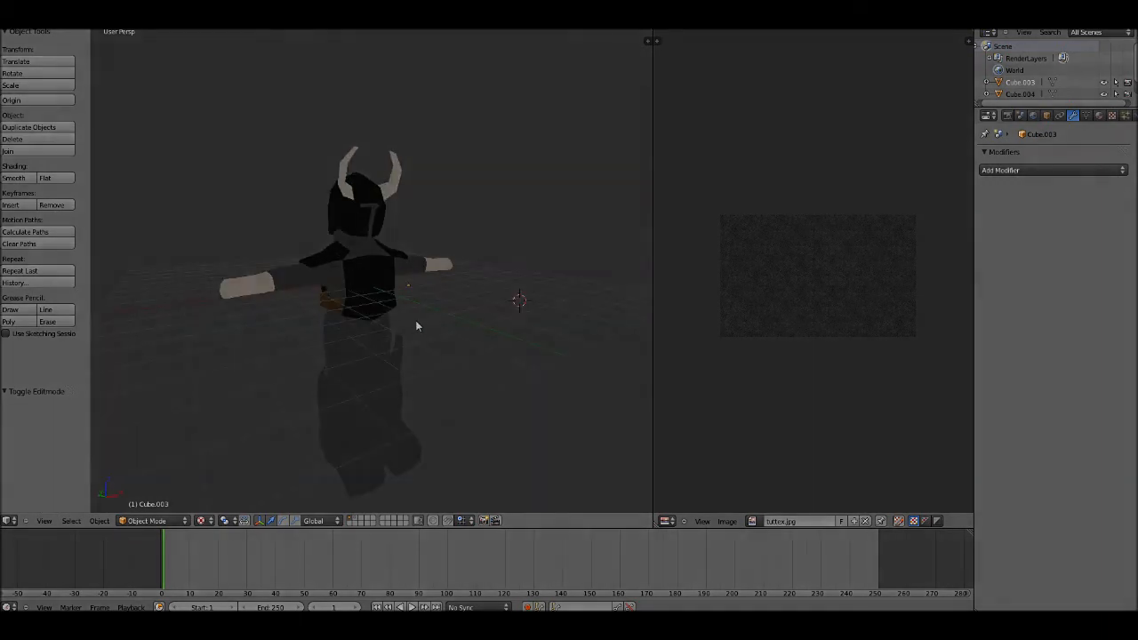